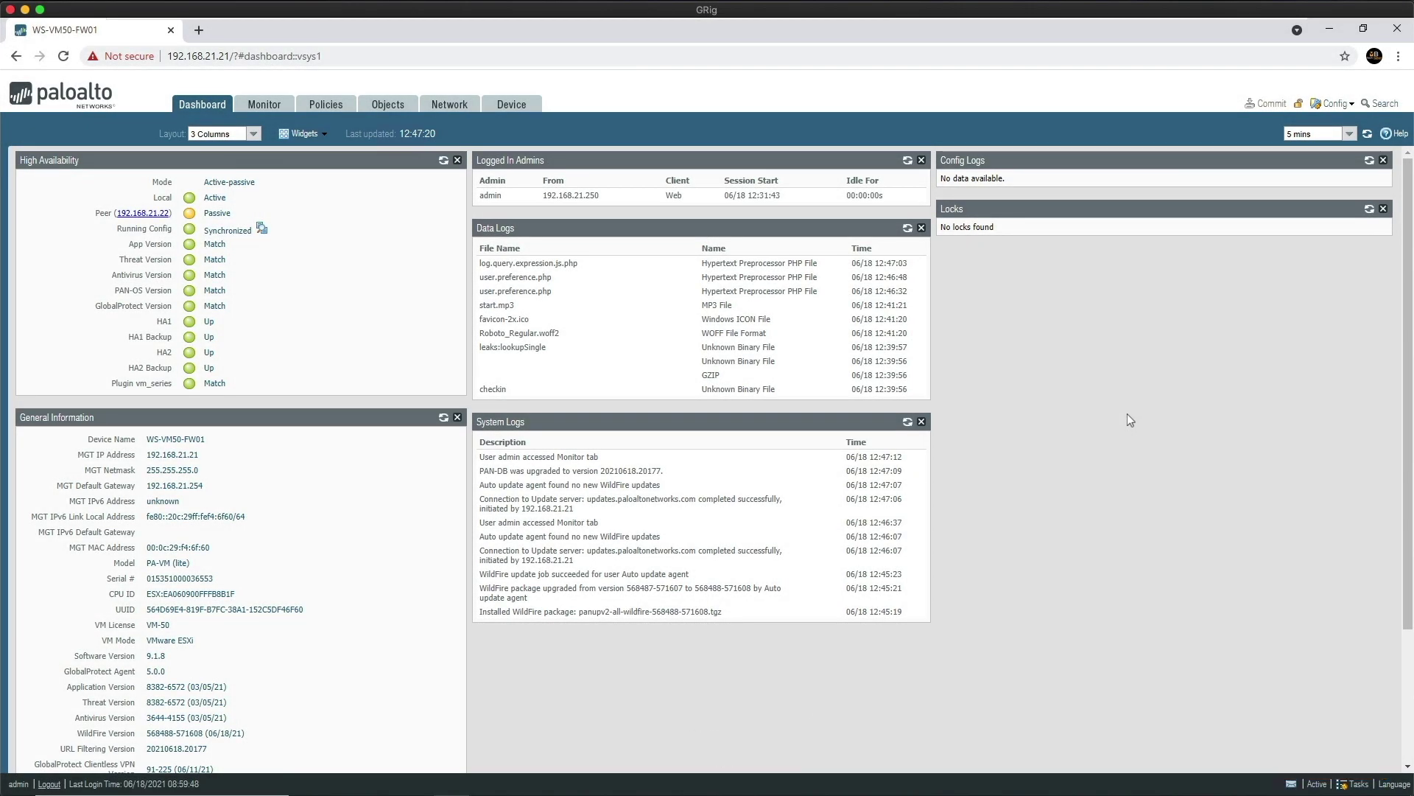
Step: Open the Monitor > Packet Capture page and bring the firewall browser window into focus
left_click(265, 118)
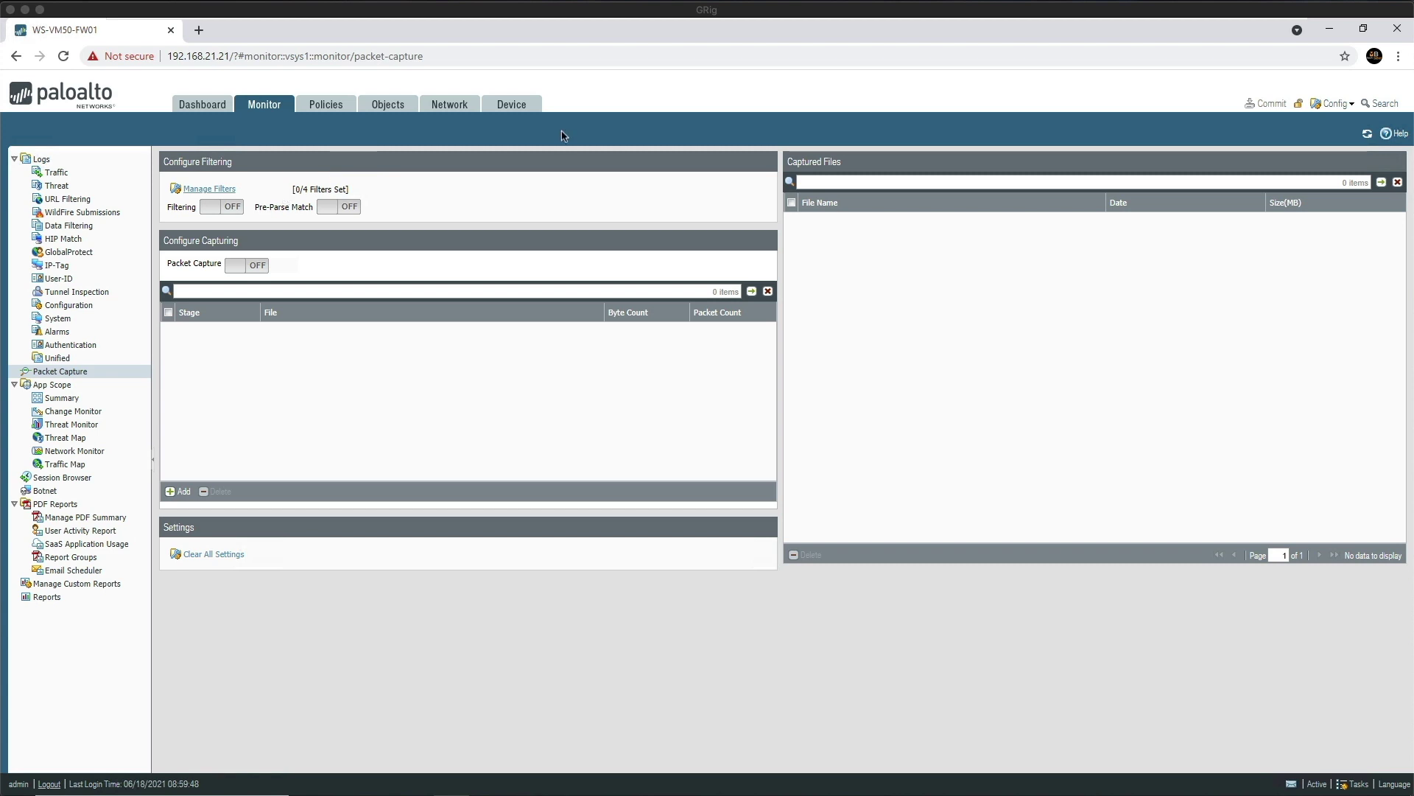
left_click(379, 385)
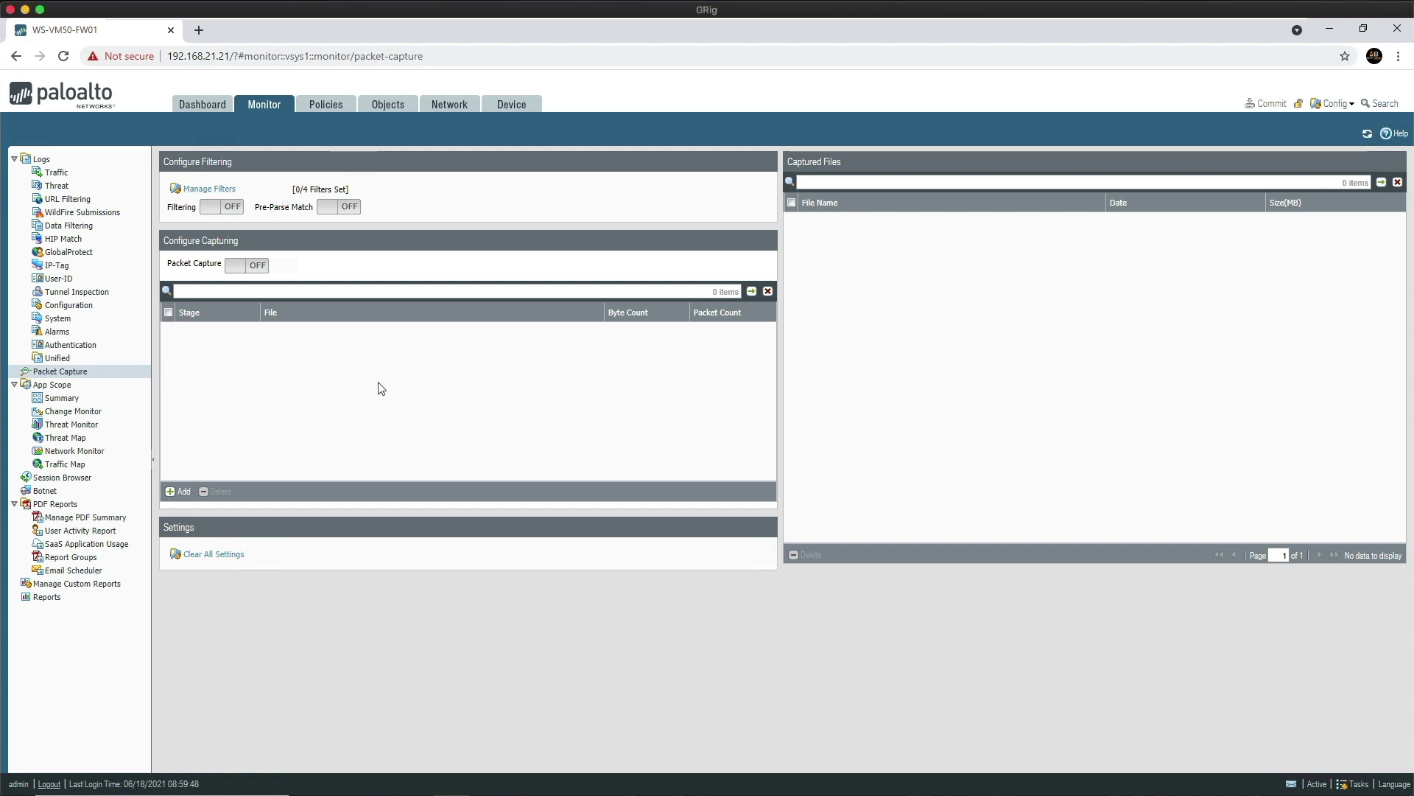
Step: Open Manage Filters to view the empty Packet Capture Filter list (0/4 filters)
left_click(211, 191)
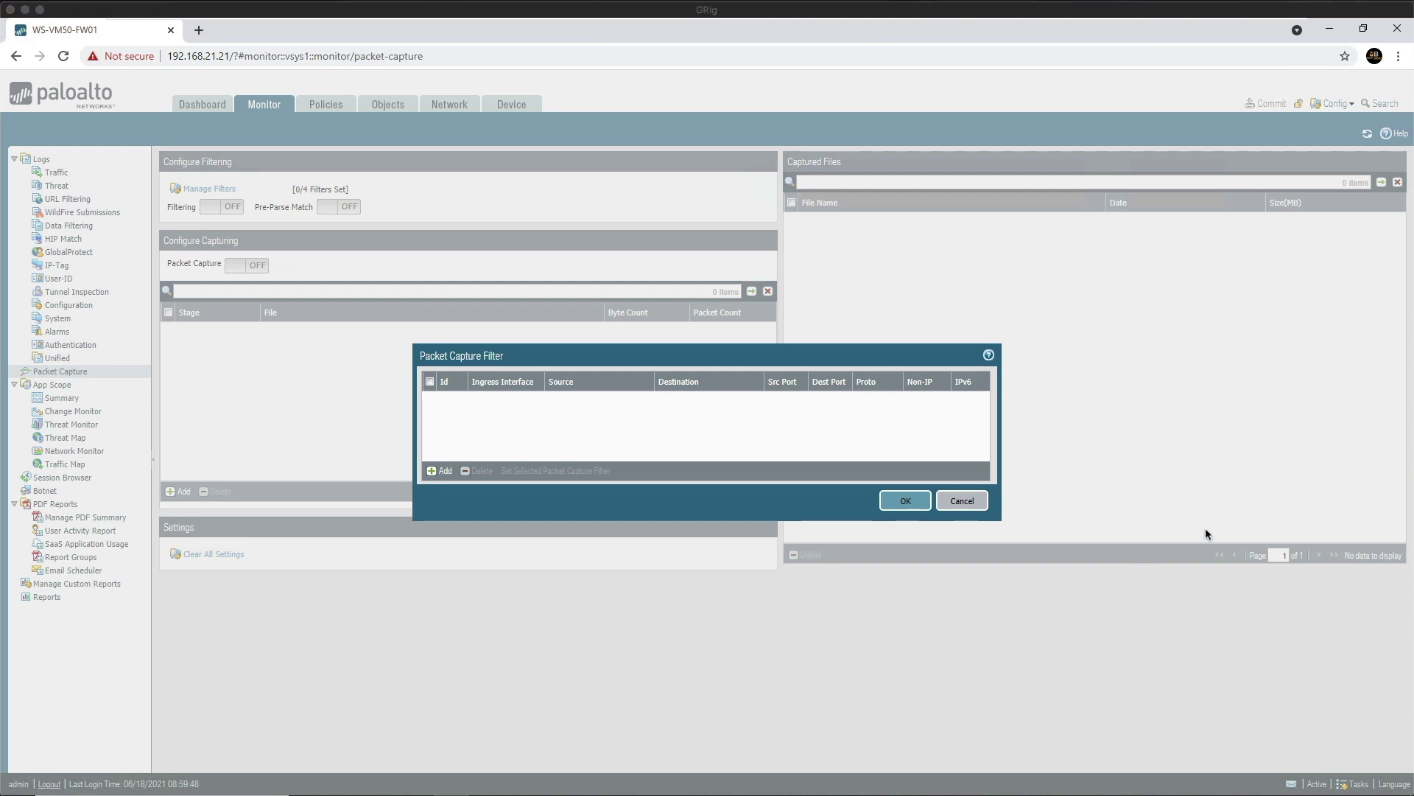
Step: Cancel the empty Packet Capture Filter dialog, leaving 0/4 filters and capture off
left_click(957, 501)
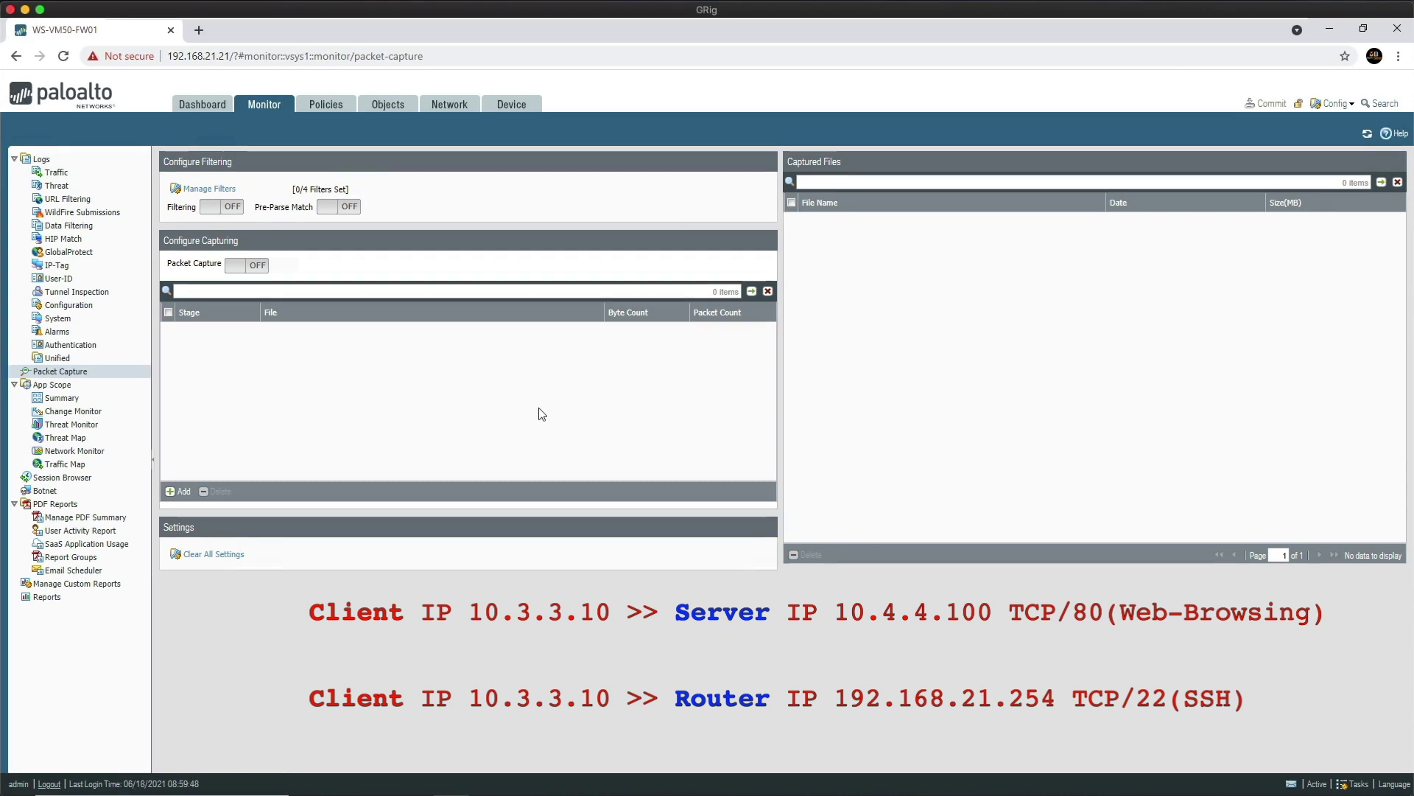
Step: Add a new capture filter with Id 1 and source address 10.3.3.10
left_click(213, 190)
left_click(322, 489)
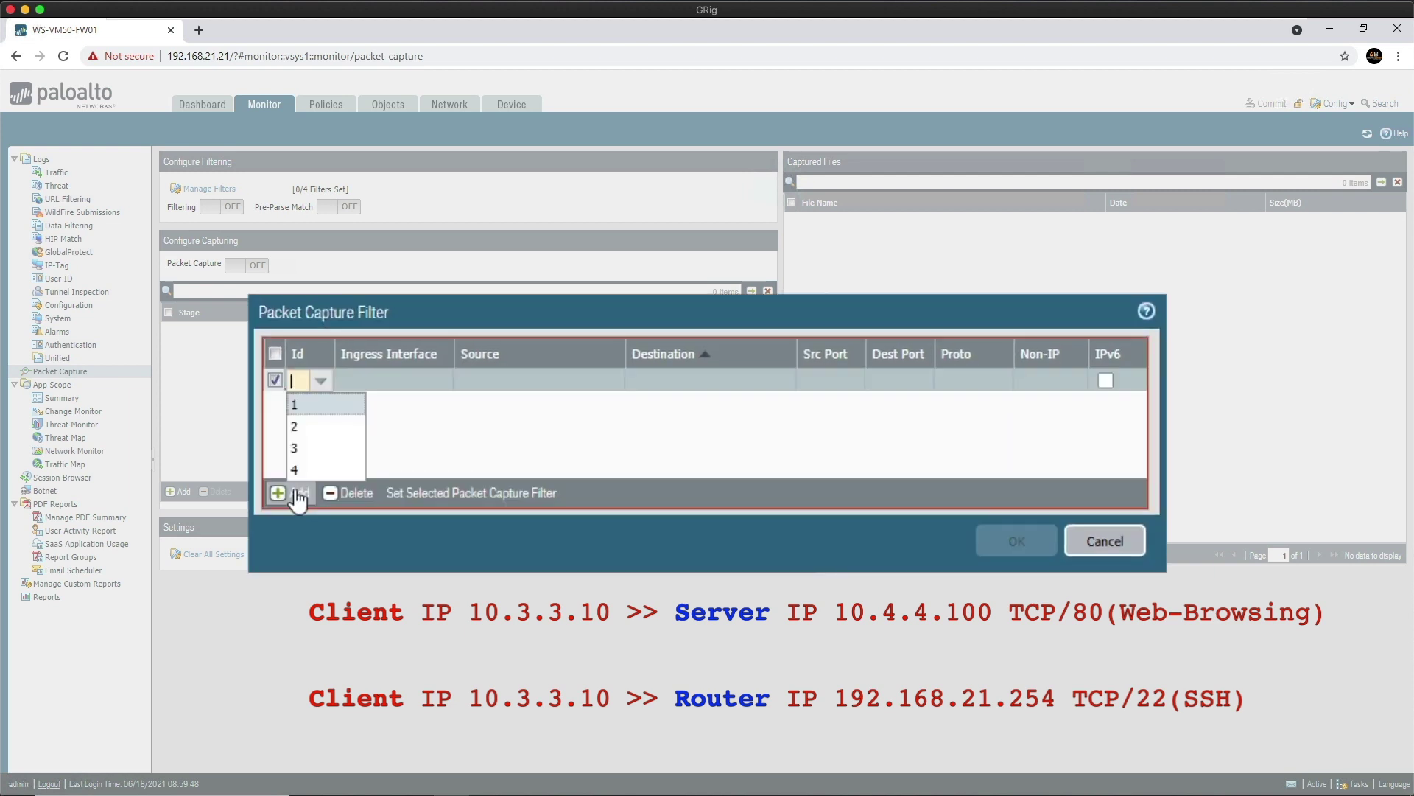
left_click(311, 405)
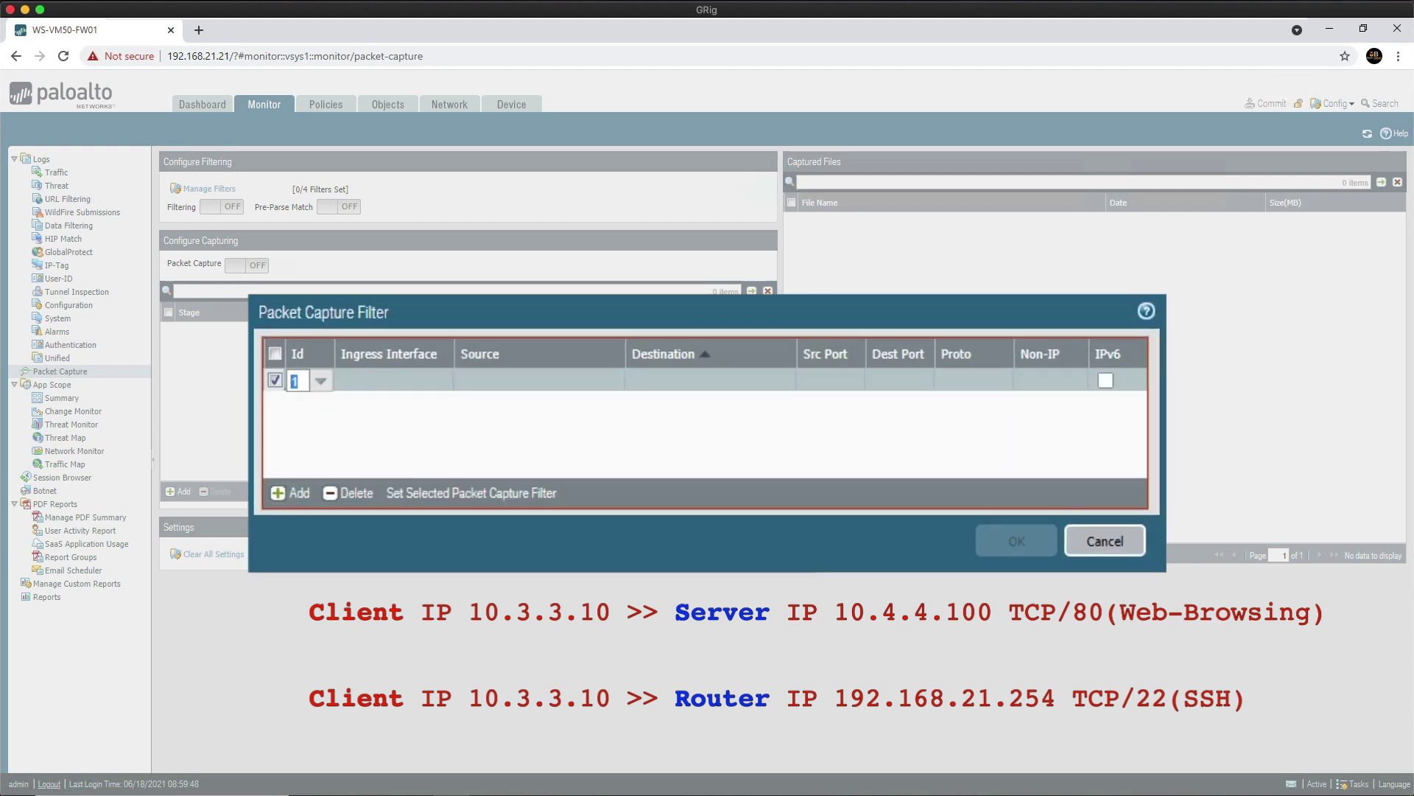
left_click(508, 379)
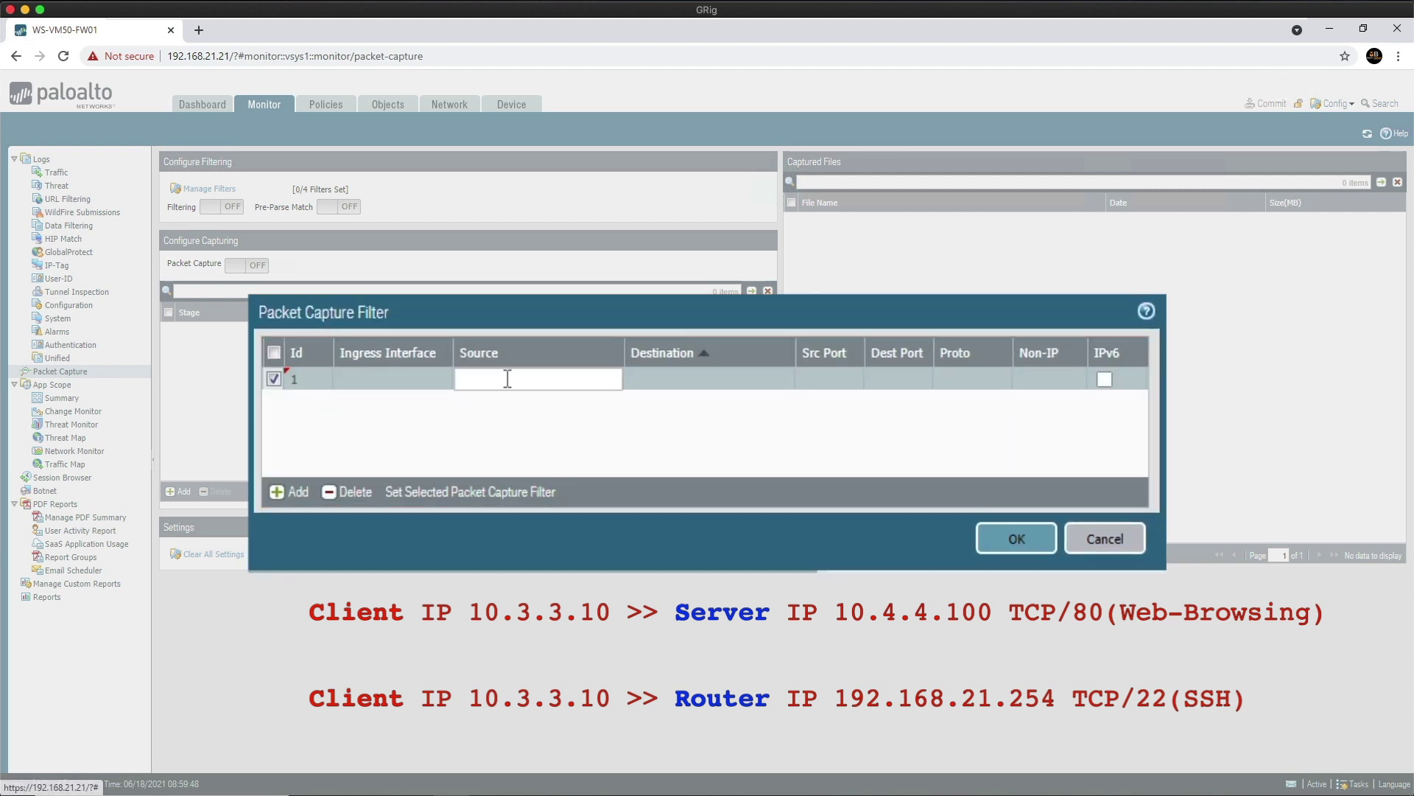
type("10")
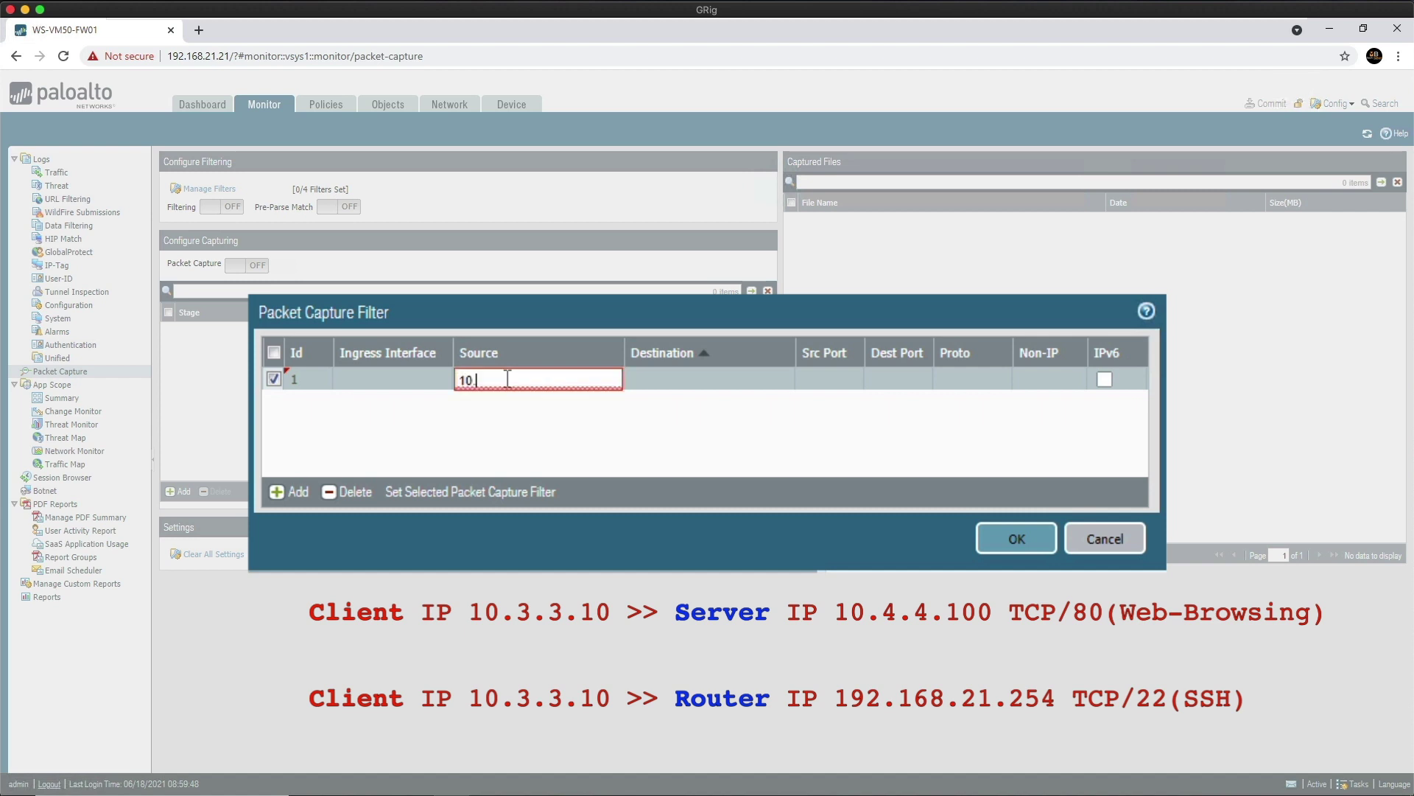
type(".3.3.10")
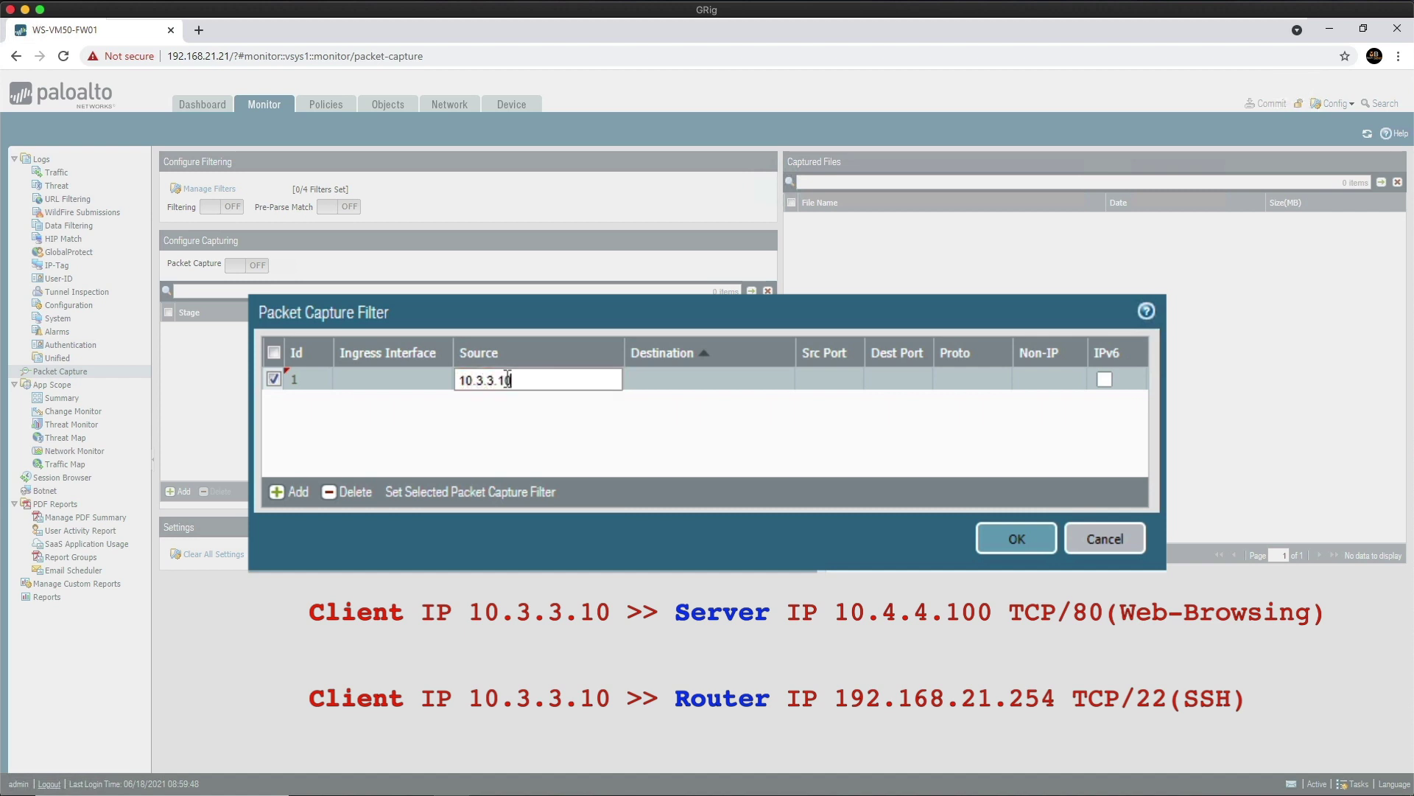
left_click(666, 384)
Step: Give filter 1 destination 10.4.4.100, destination port 80, protocol 6, and non-IP exclude
left_click(671, 381)
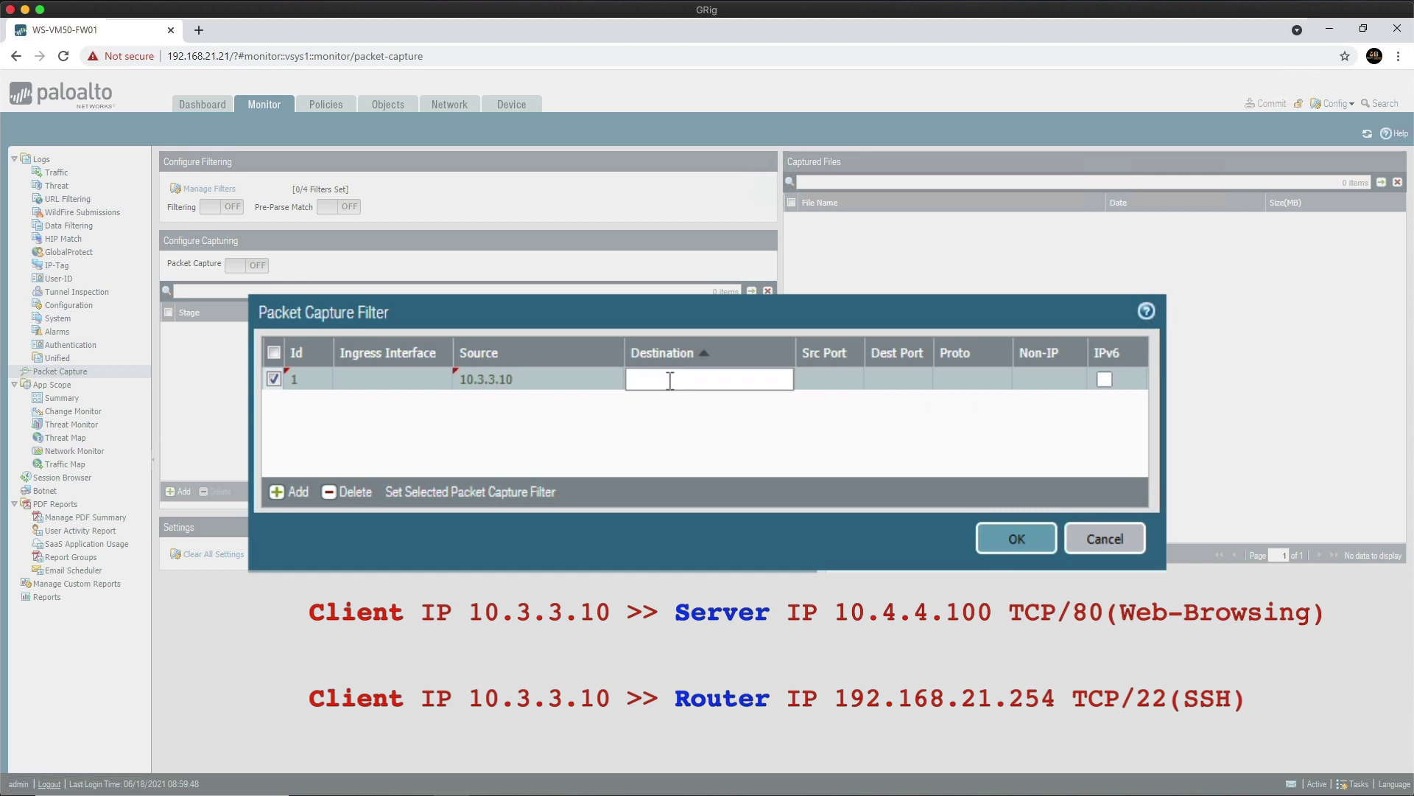
type("10.4.4.100")
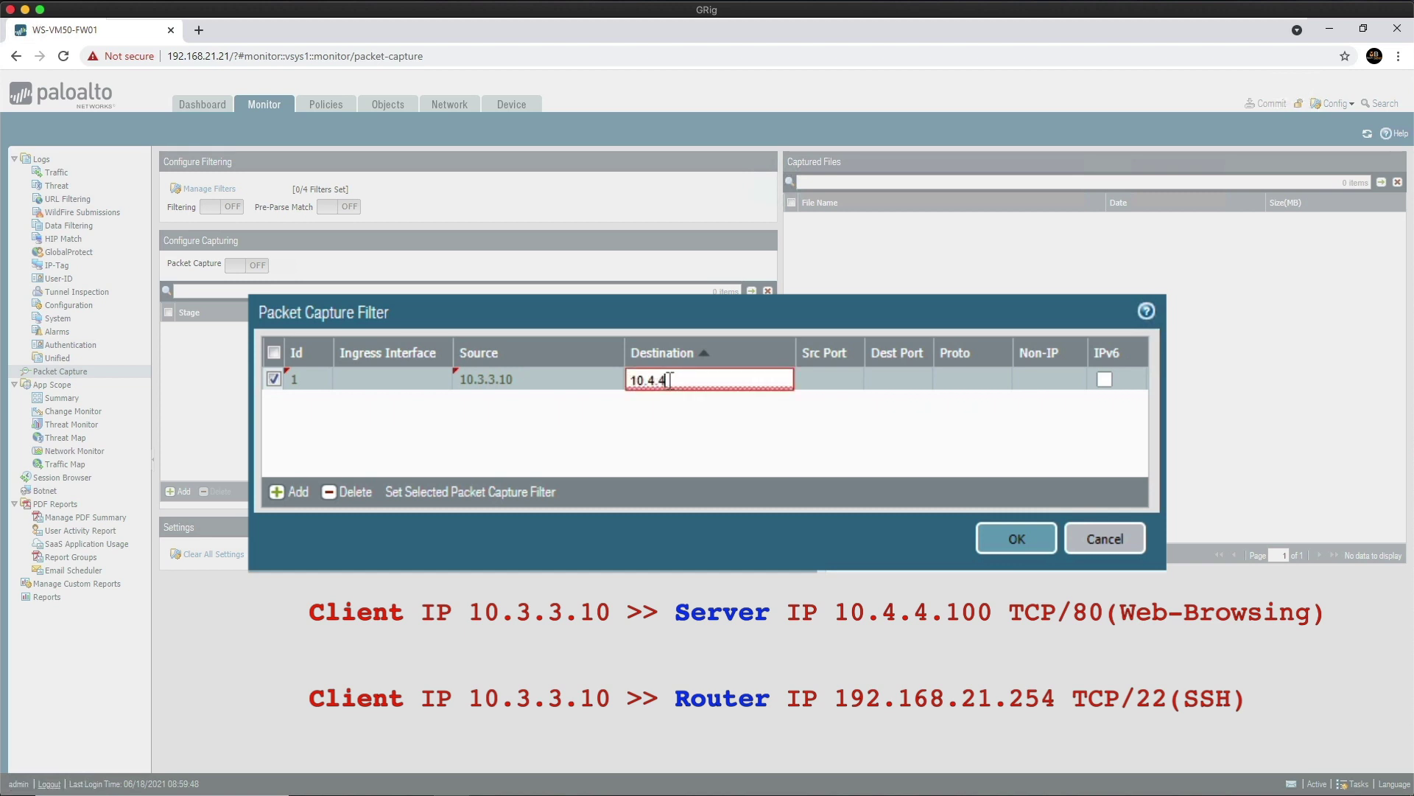
left_click(897, 385)
left_click(896, 383)
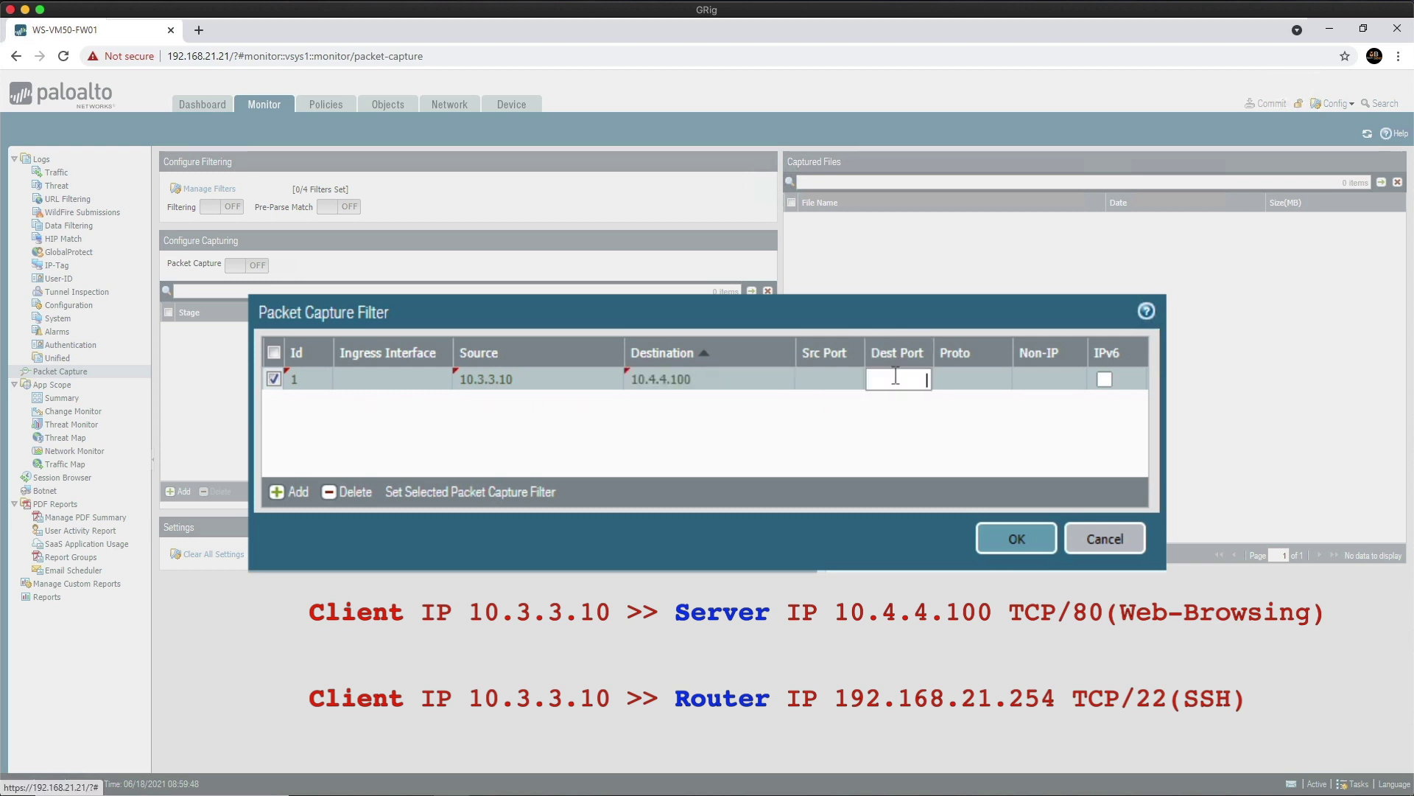
type("80")
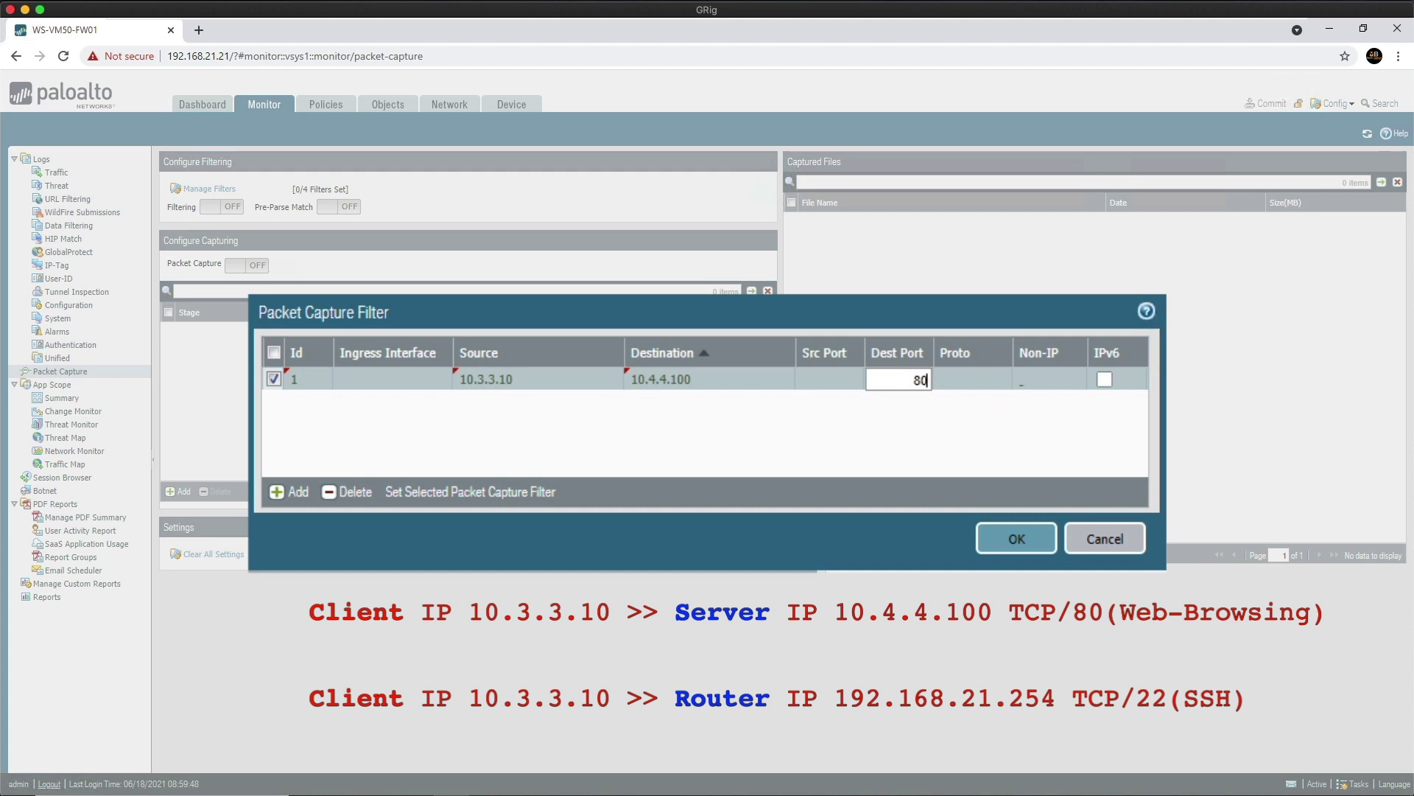
left_click(987, 383)
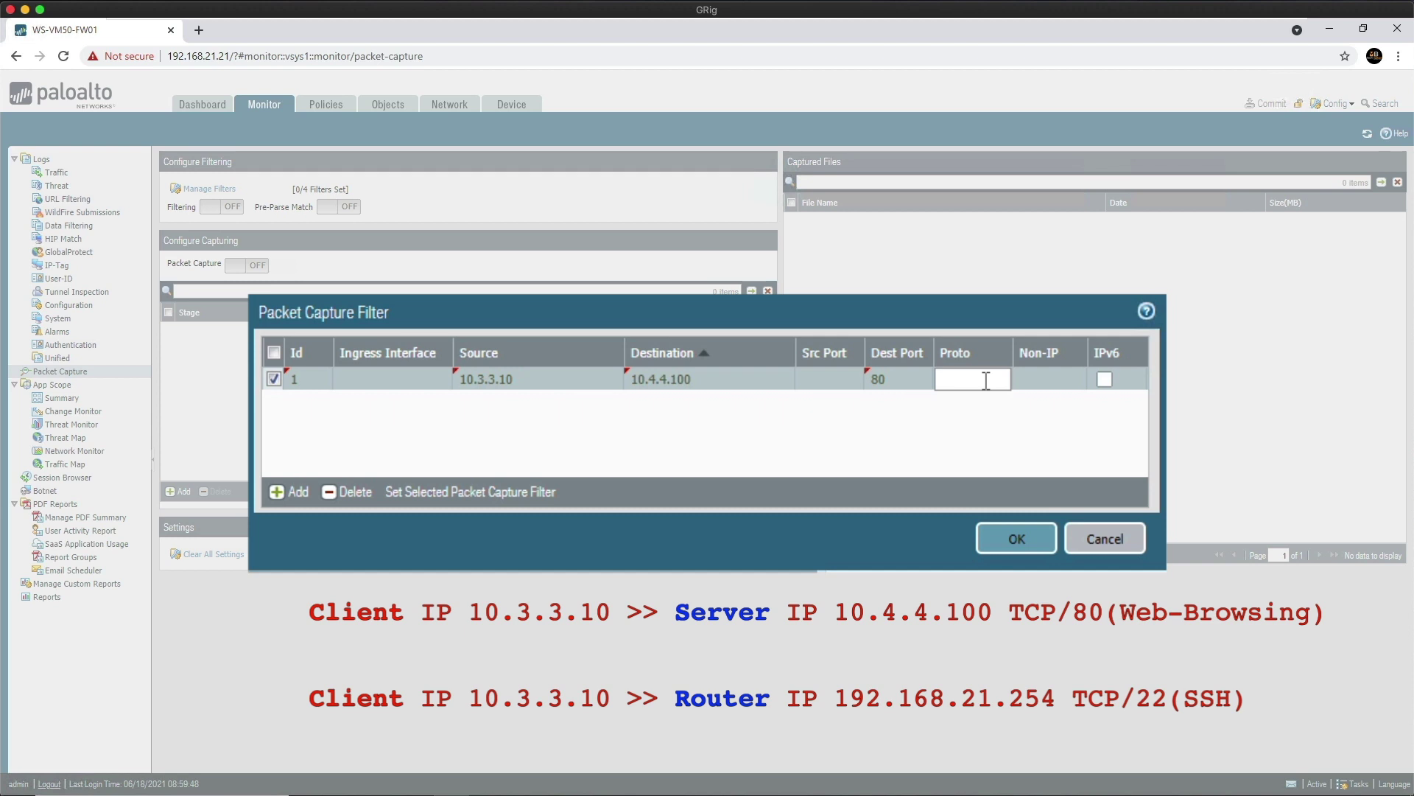
type("6")
left_click(1050, 379)
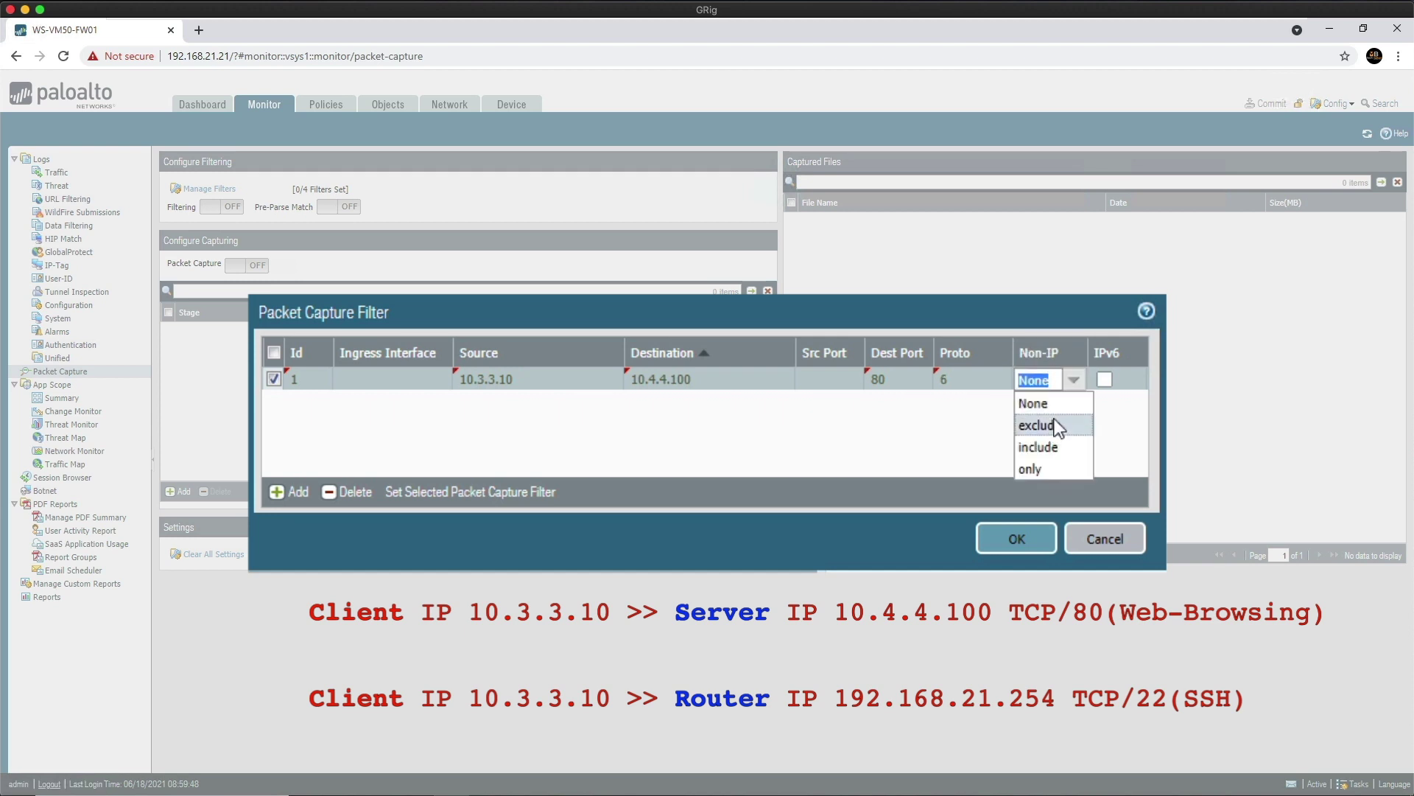
left_click(1055, 426)
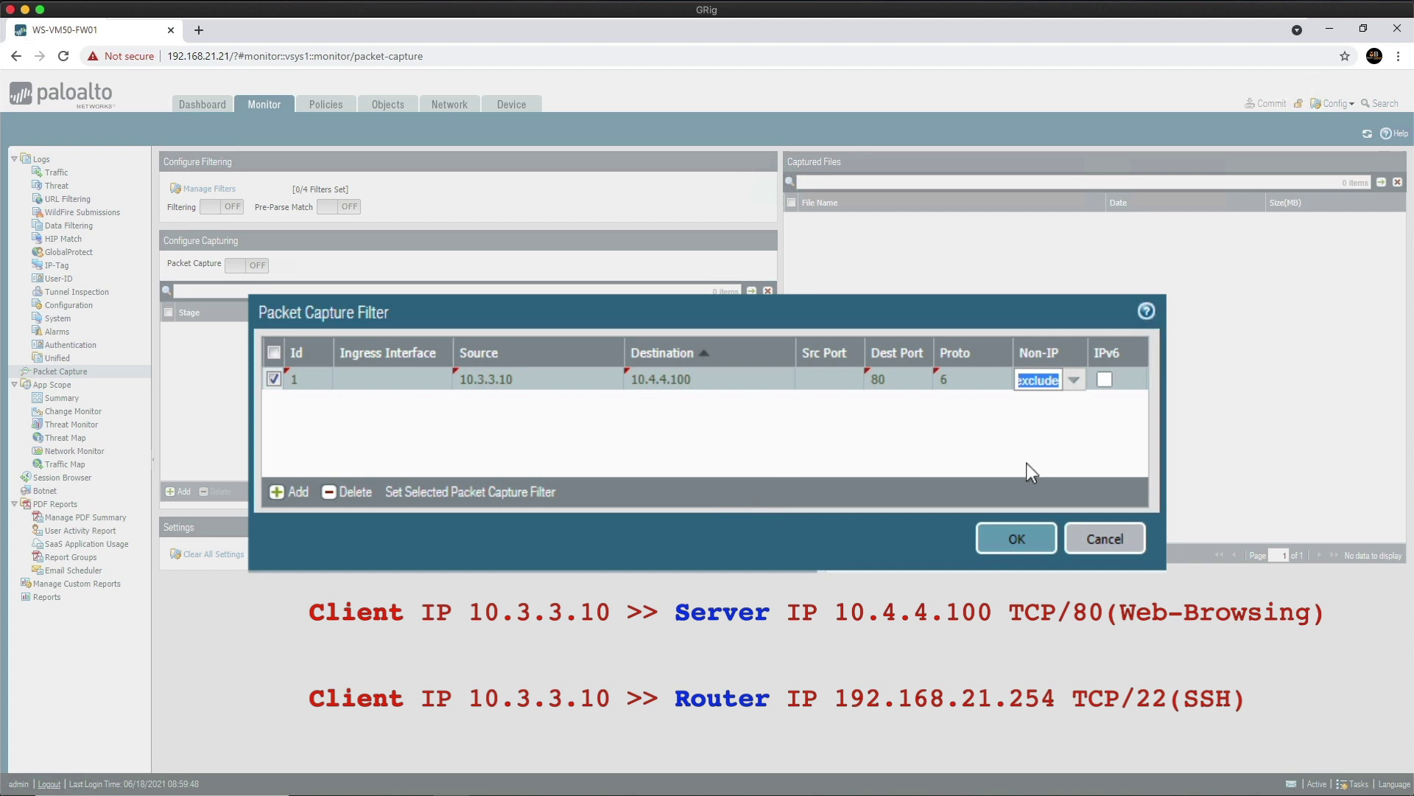
left_click(700, 444)
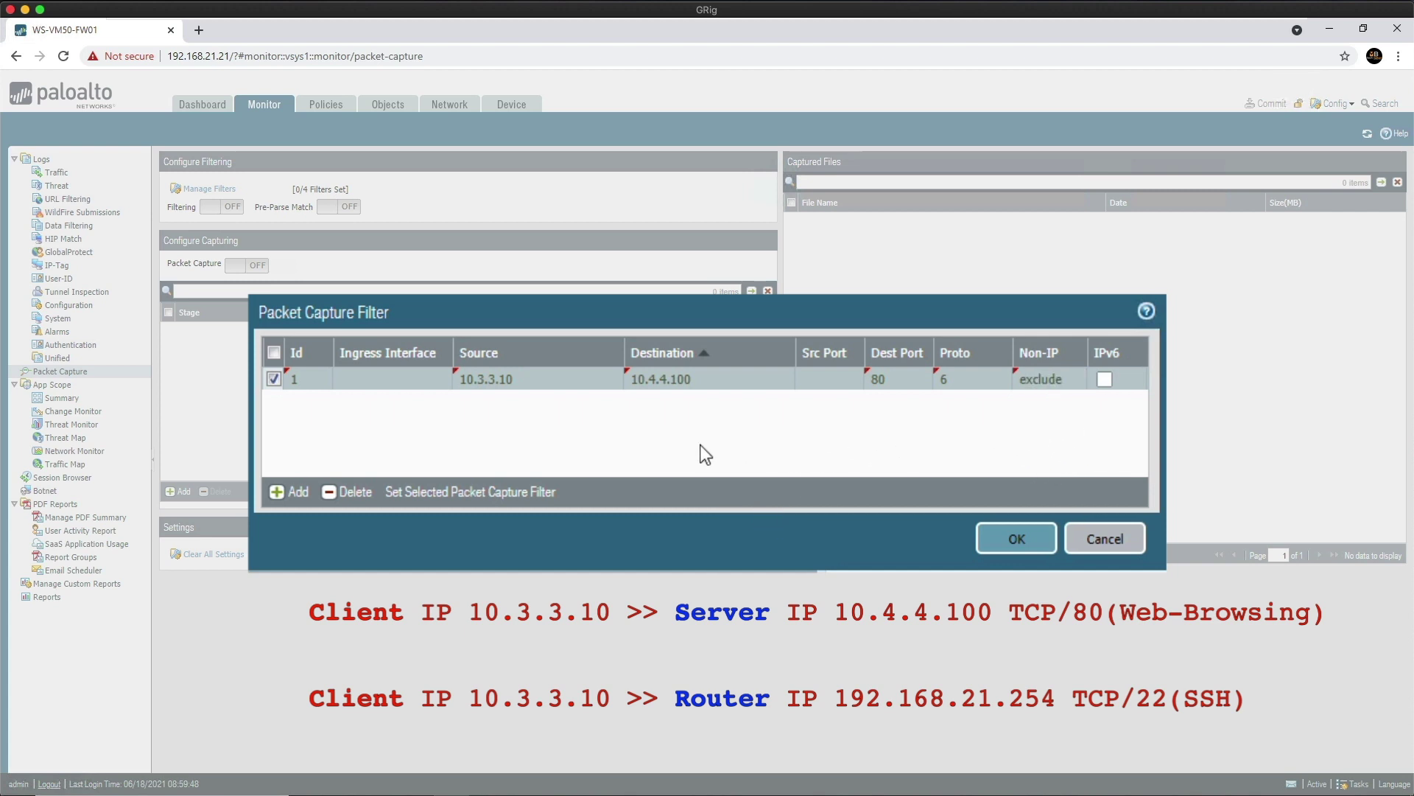
Step: Add a new capture filter with Id 3 and source address 10.3.3.10
left_click(287, 493)
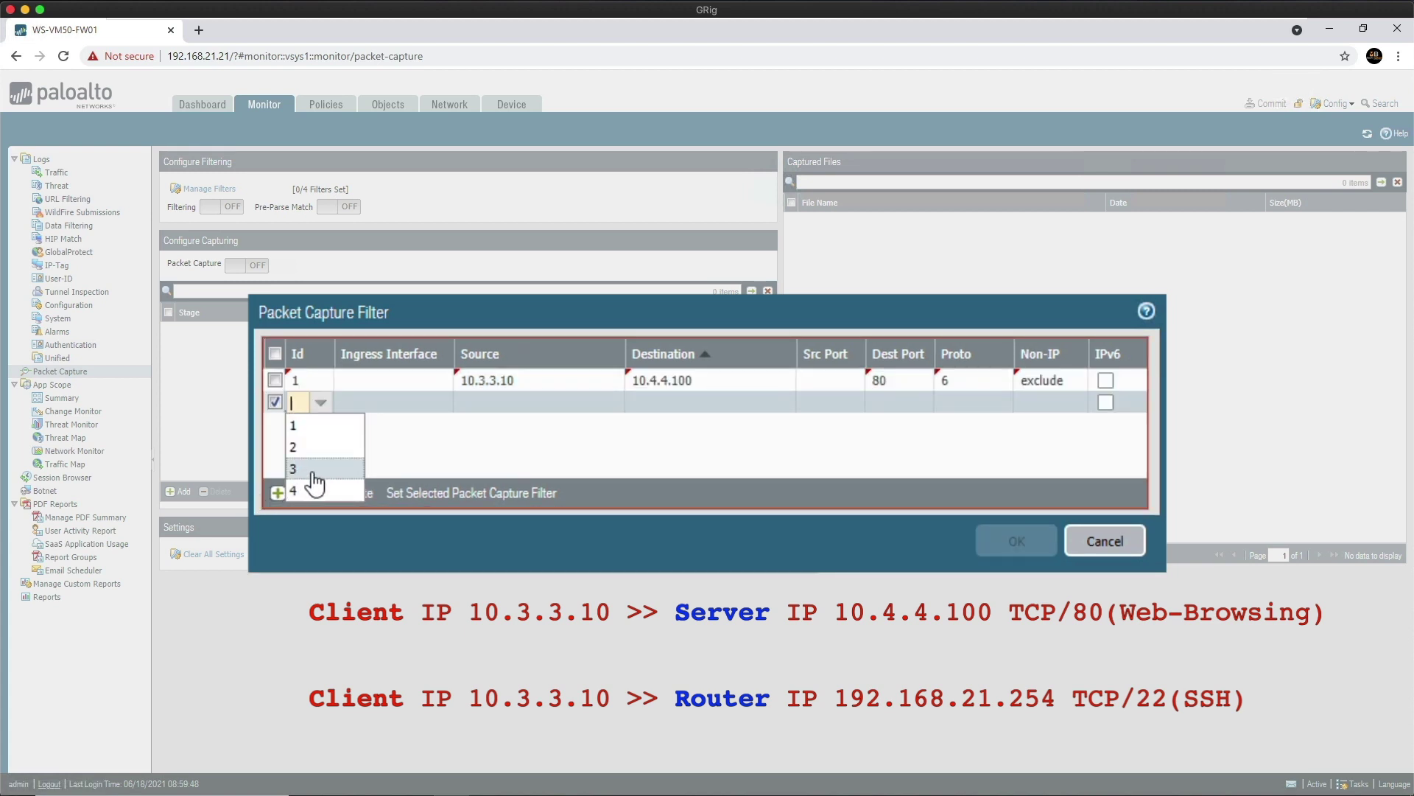
left_click(313, 470)
left_click(402, 451)
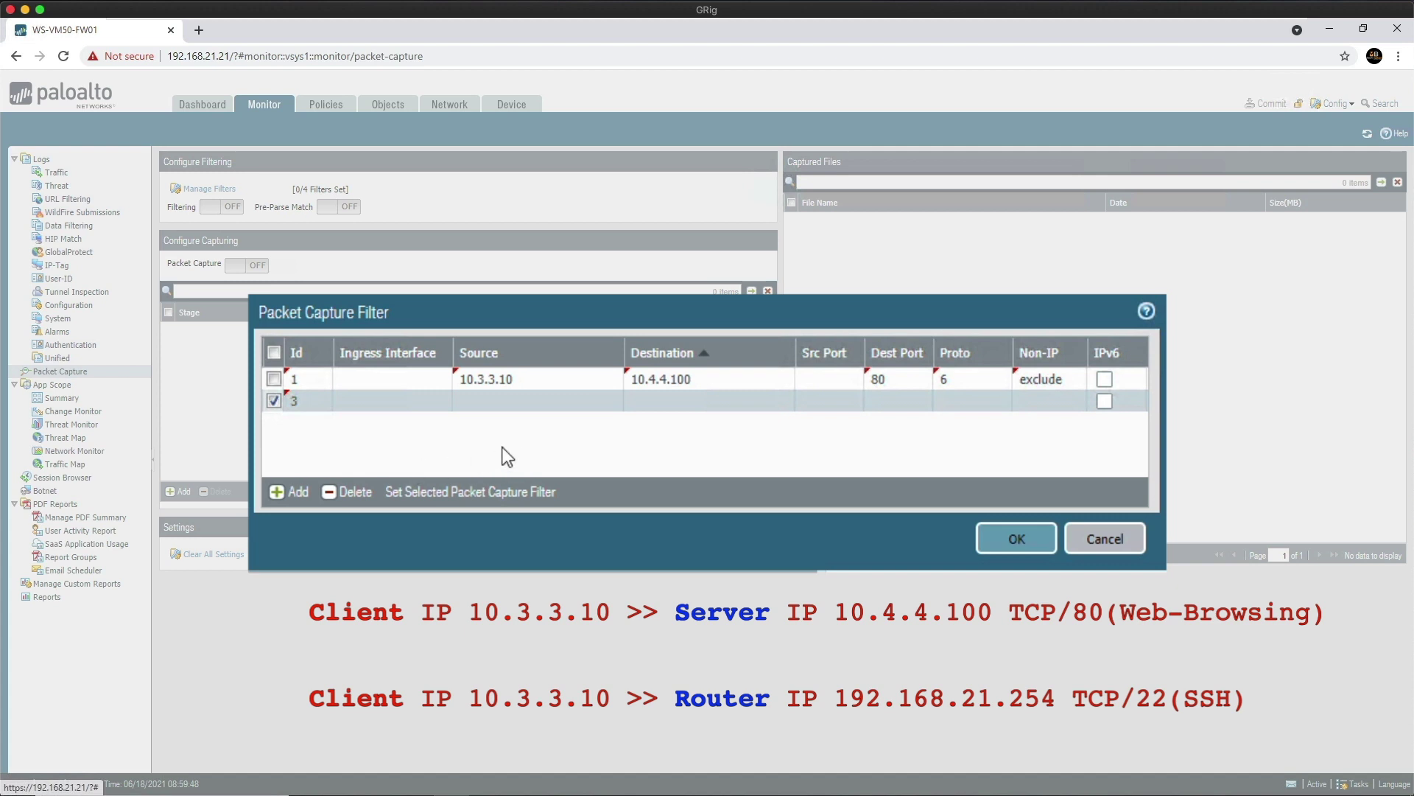
left_click(486, 403)
type("10")
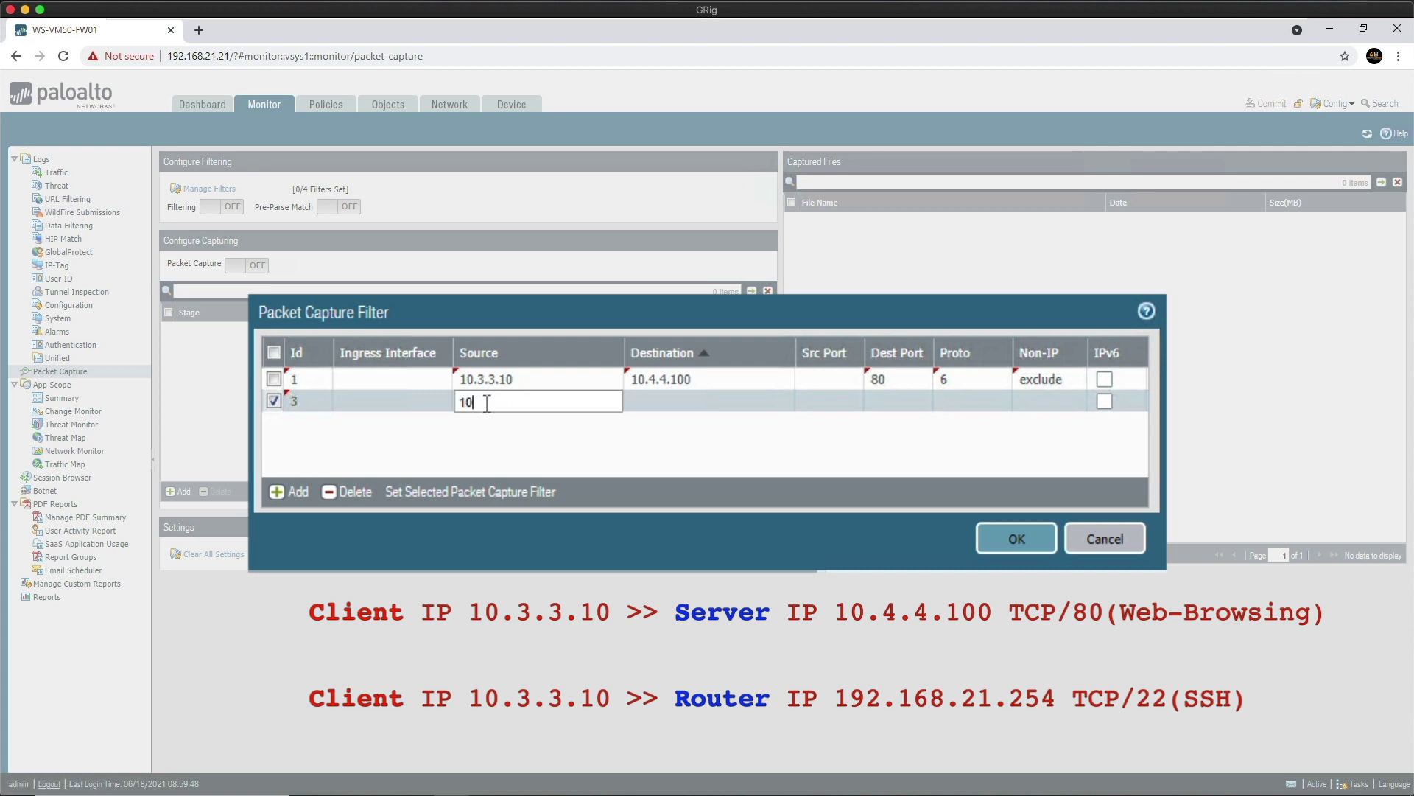
type(".3.3.10")
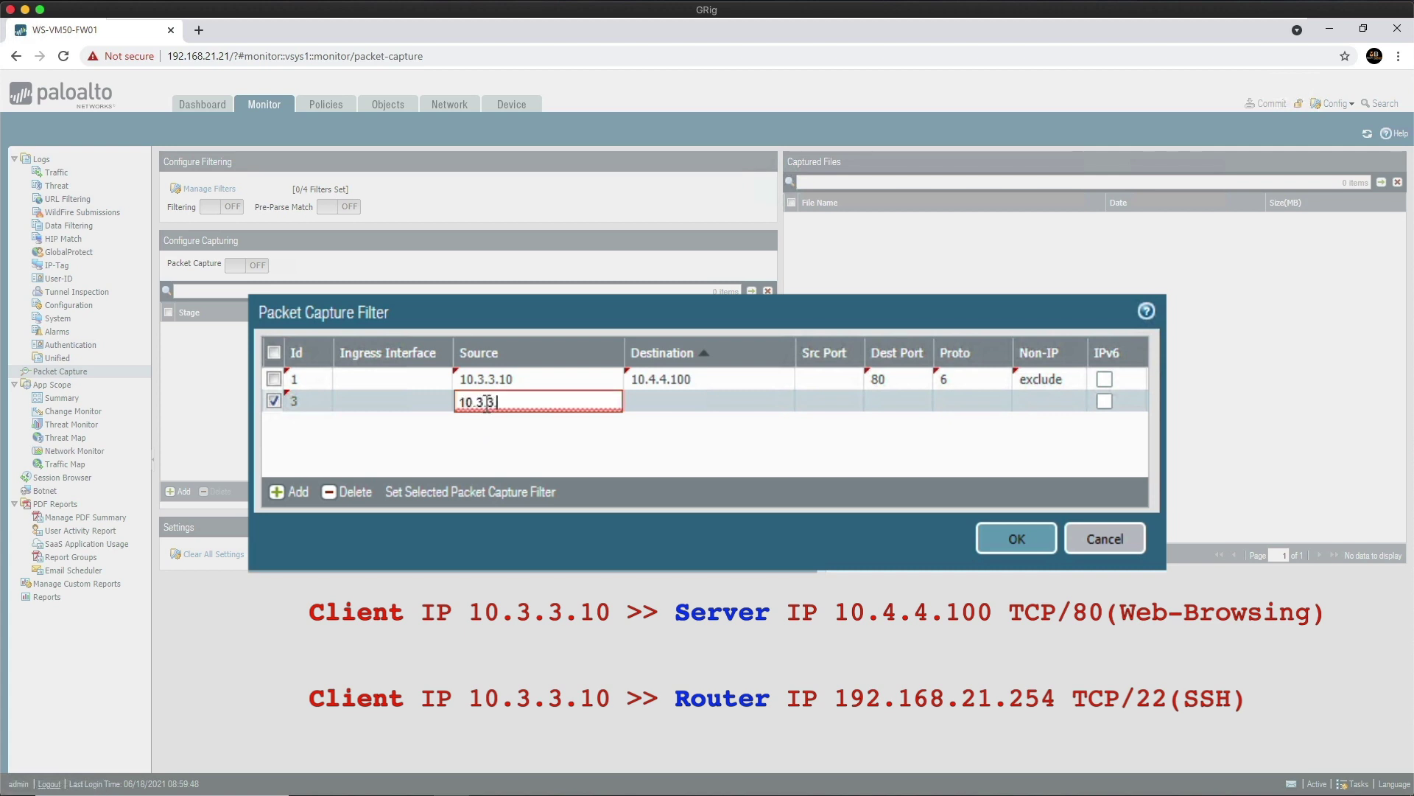
left_click(677, 410)
Step: Give filter 3 destination 192.168.21.254, destination port 22, protocol 6, and non-IP exclude
left_click(678, 407)
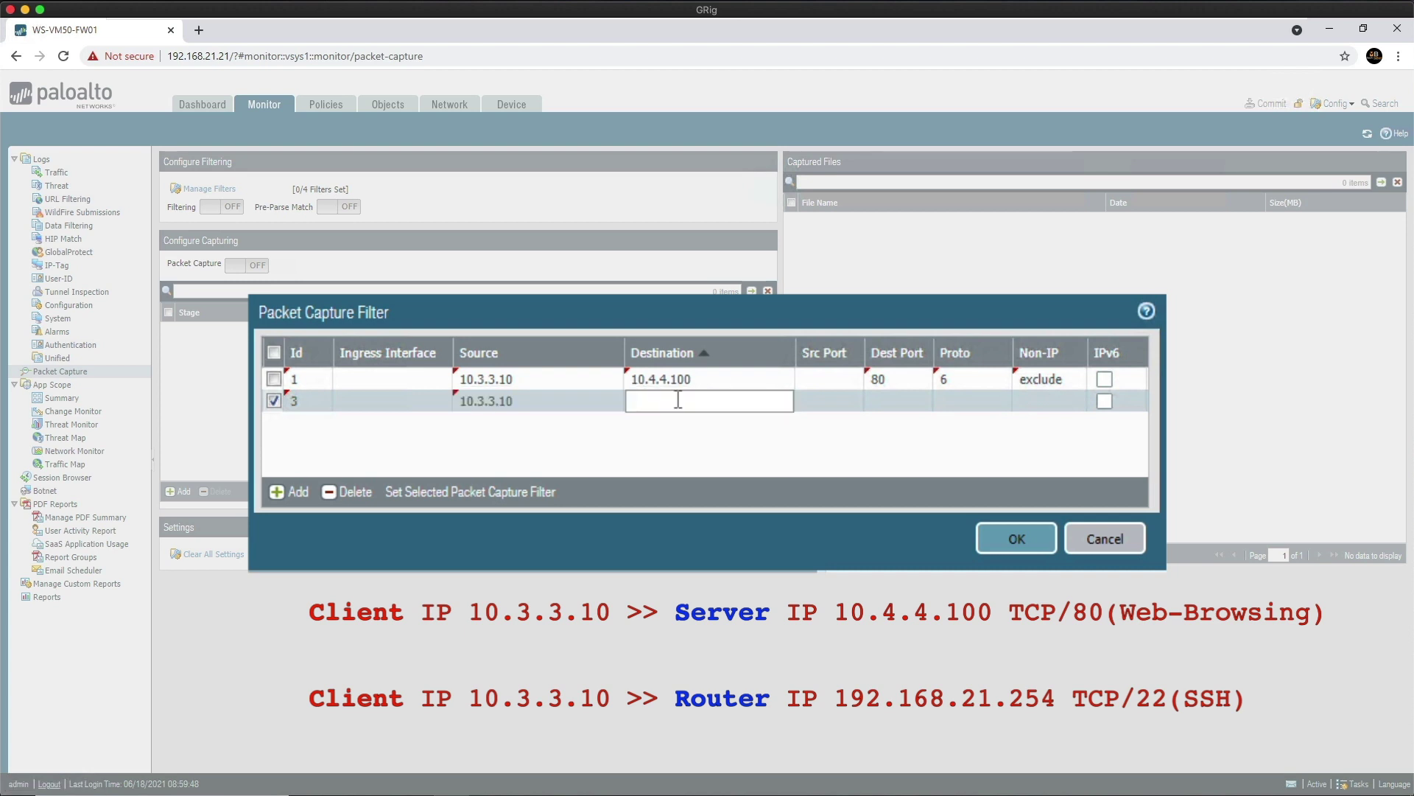
type("192.168")
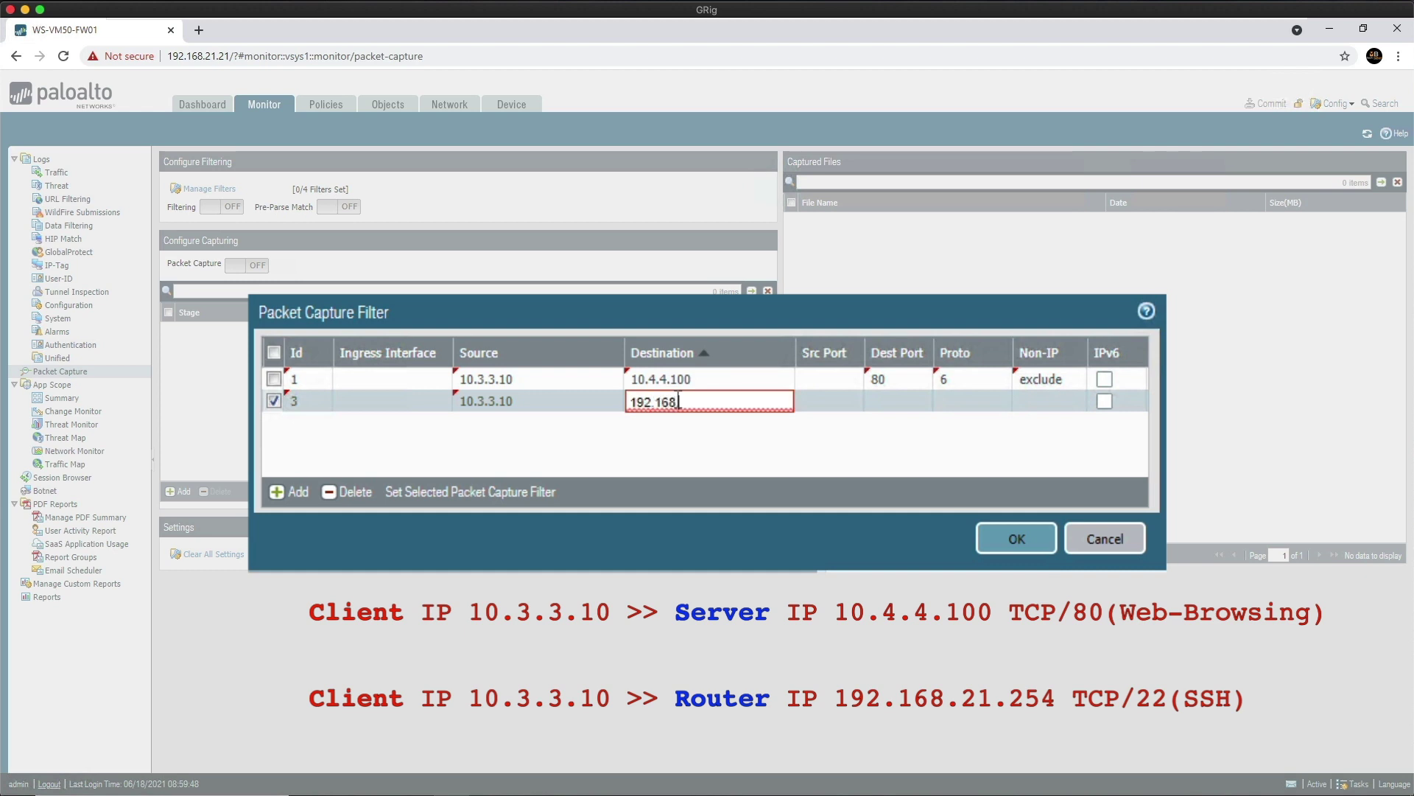
type(".21.254")
left_click(882, 417)
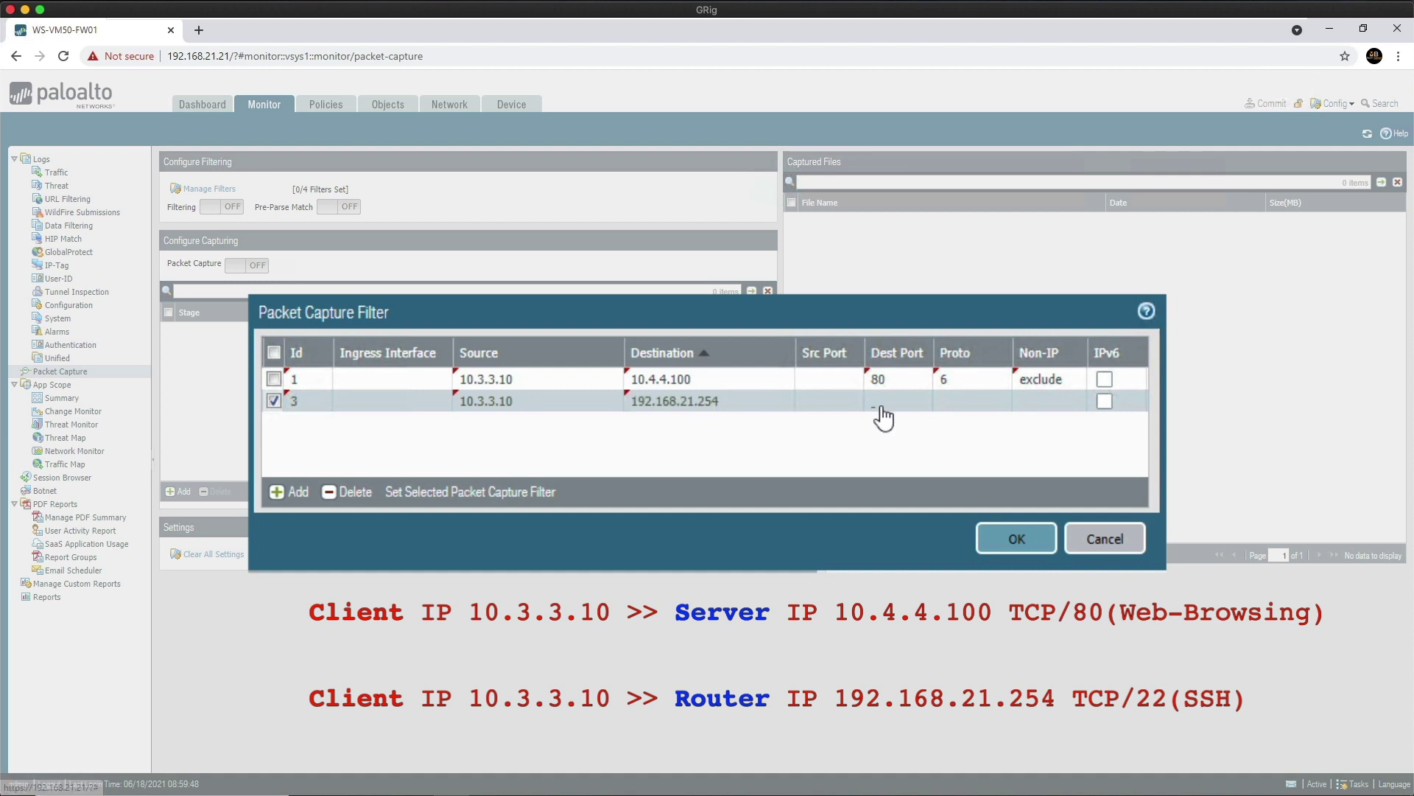
left_click(882, 405)
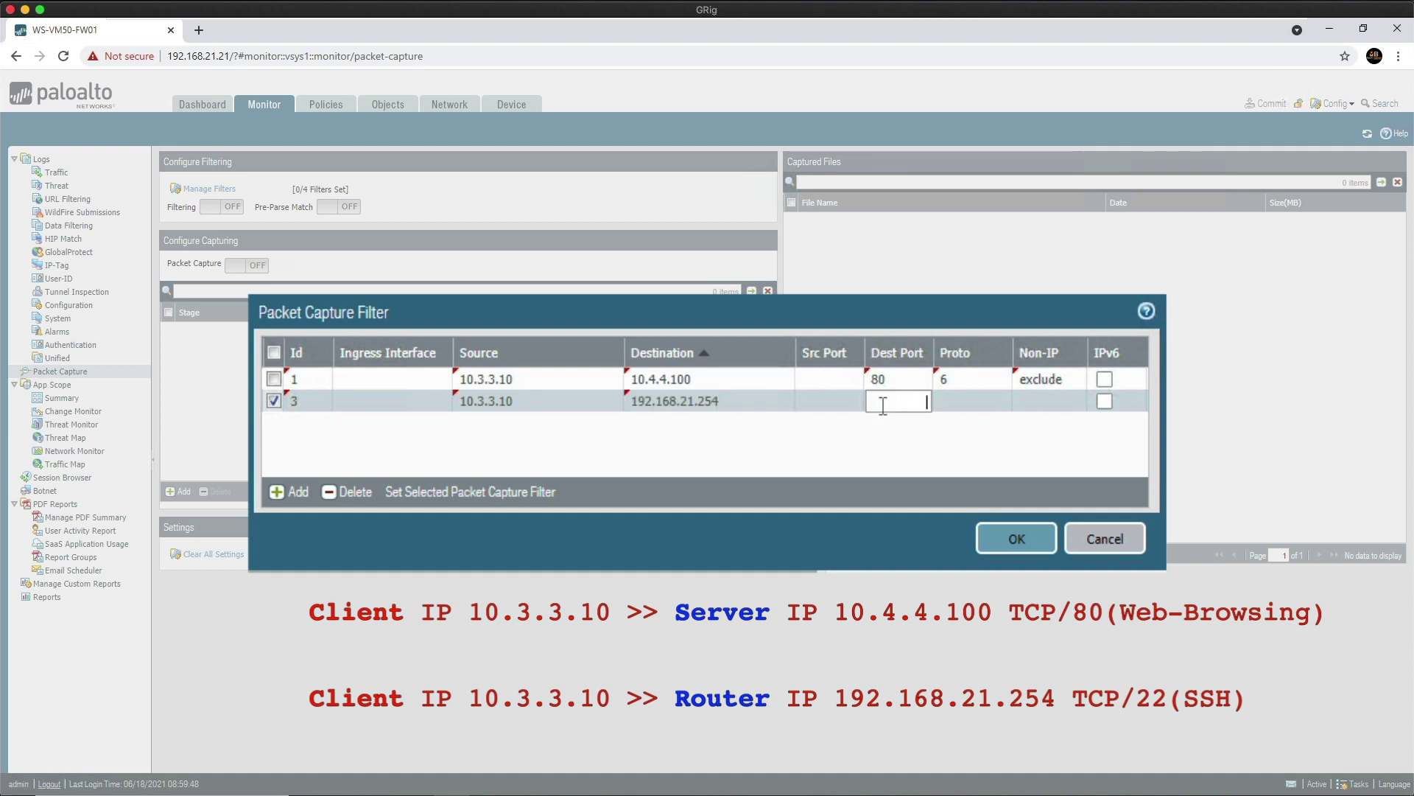
type("22")
left_click(965, 413)
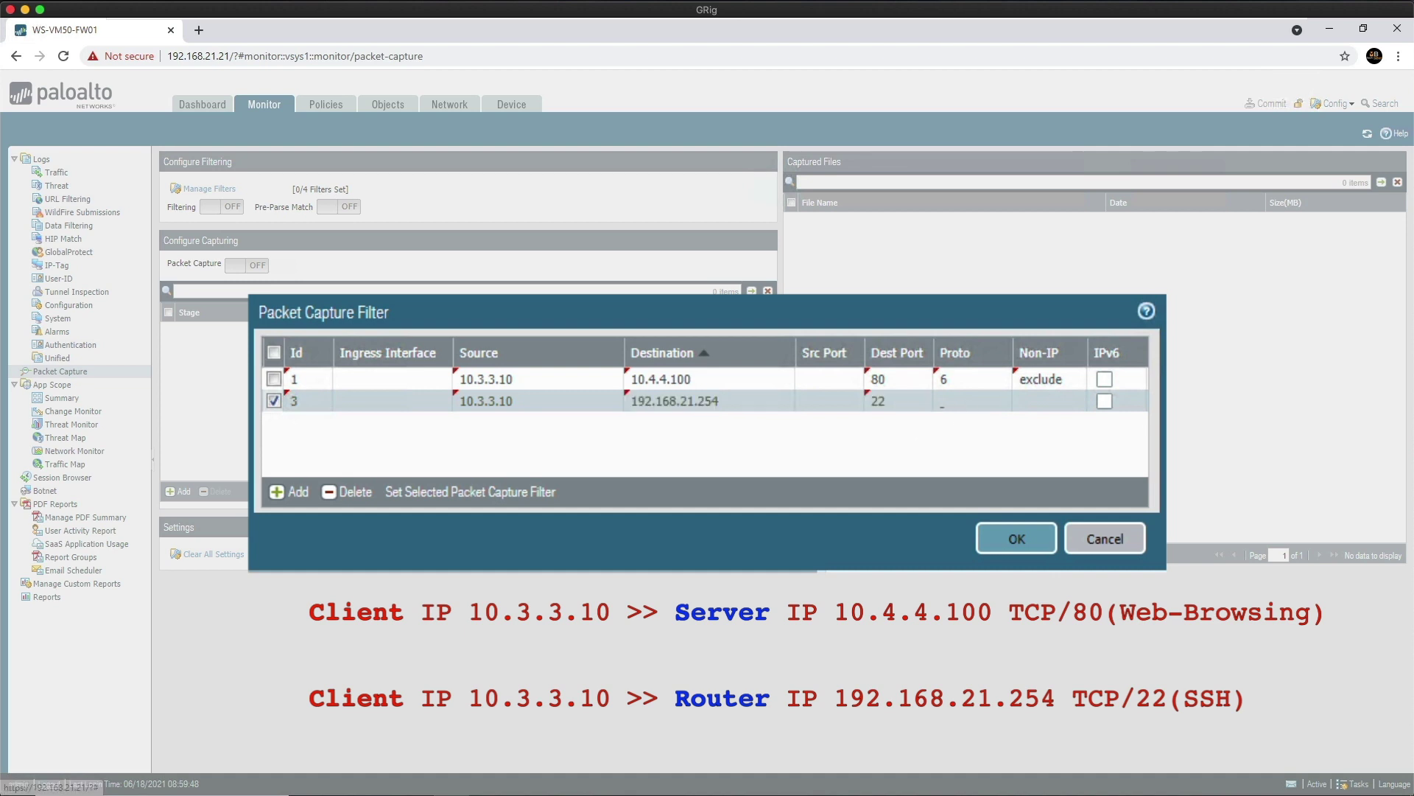
left_click(968, 404)
type("6")
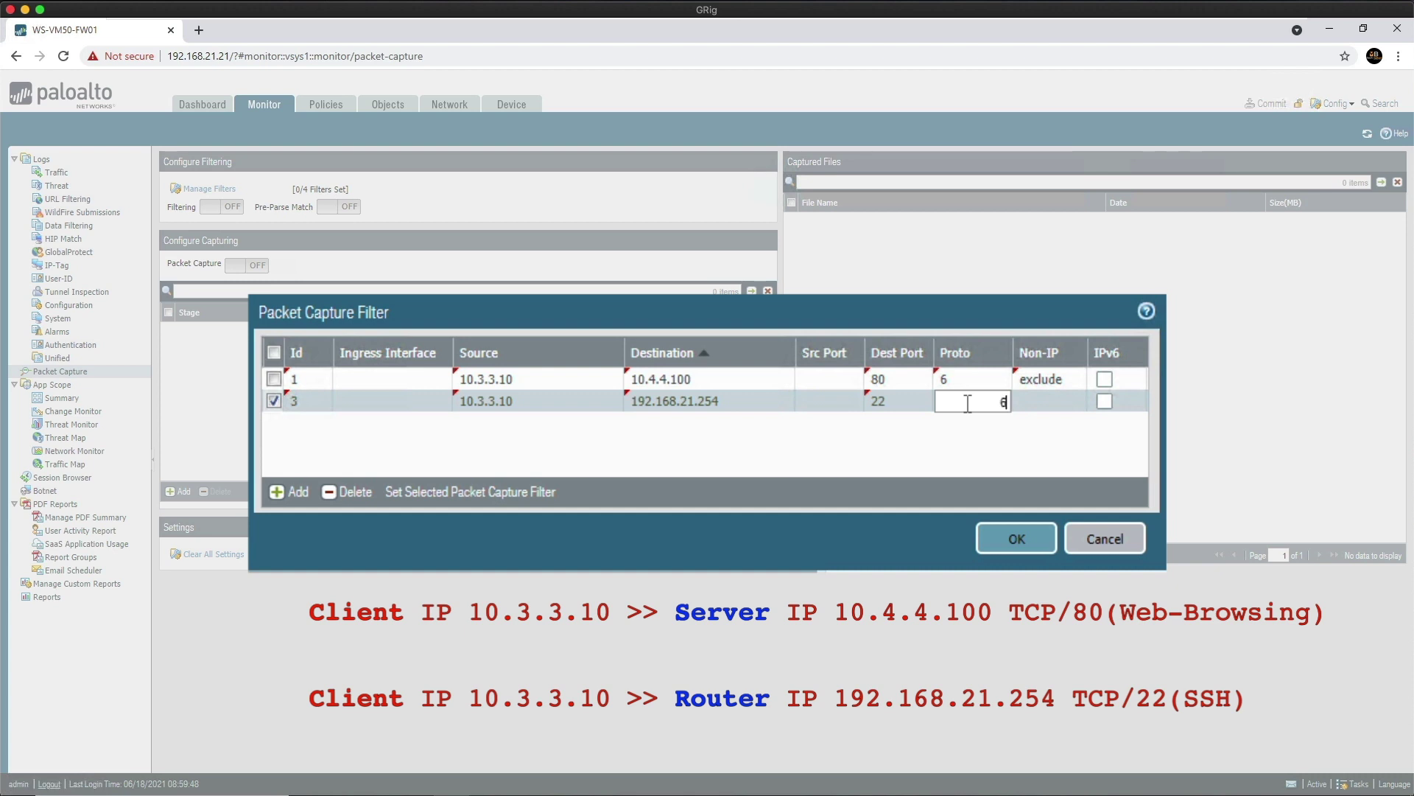
left_click(1047, 414)
left_click(1047, 414)
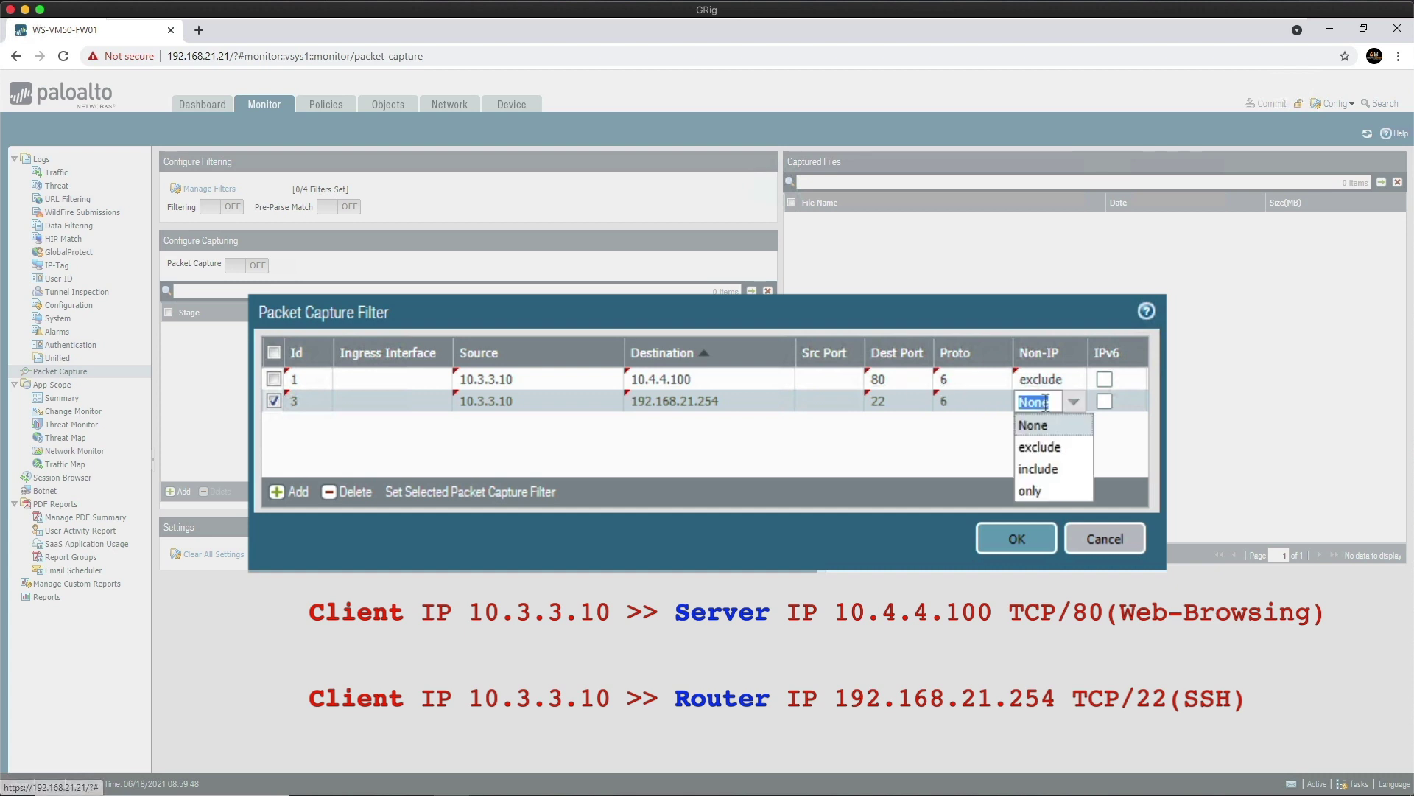
left_click(1044, 447)
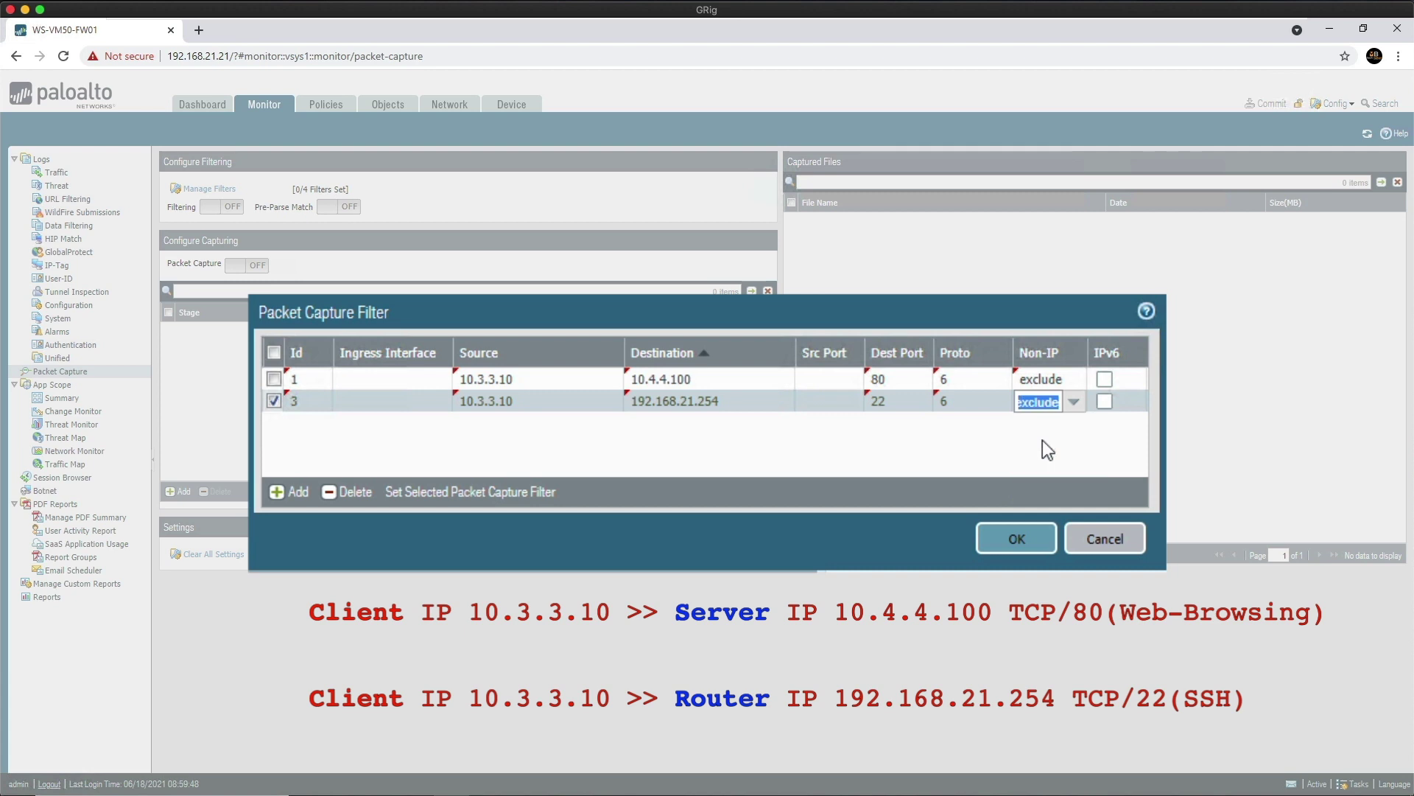
left_click(1107, 450)
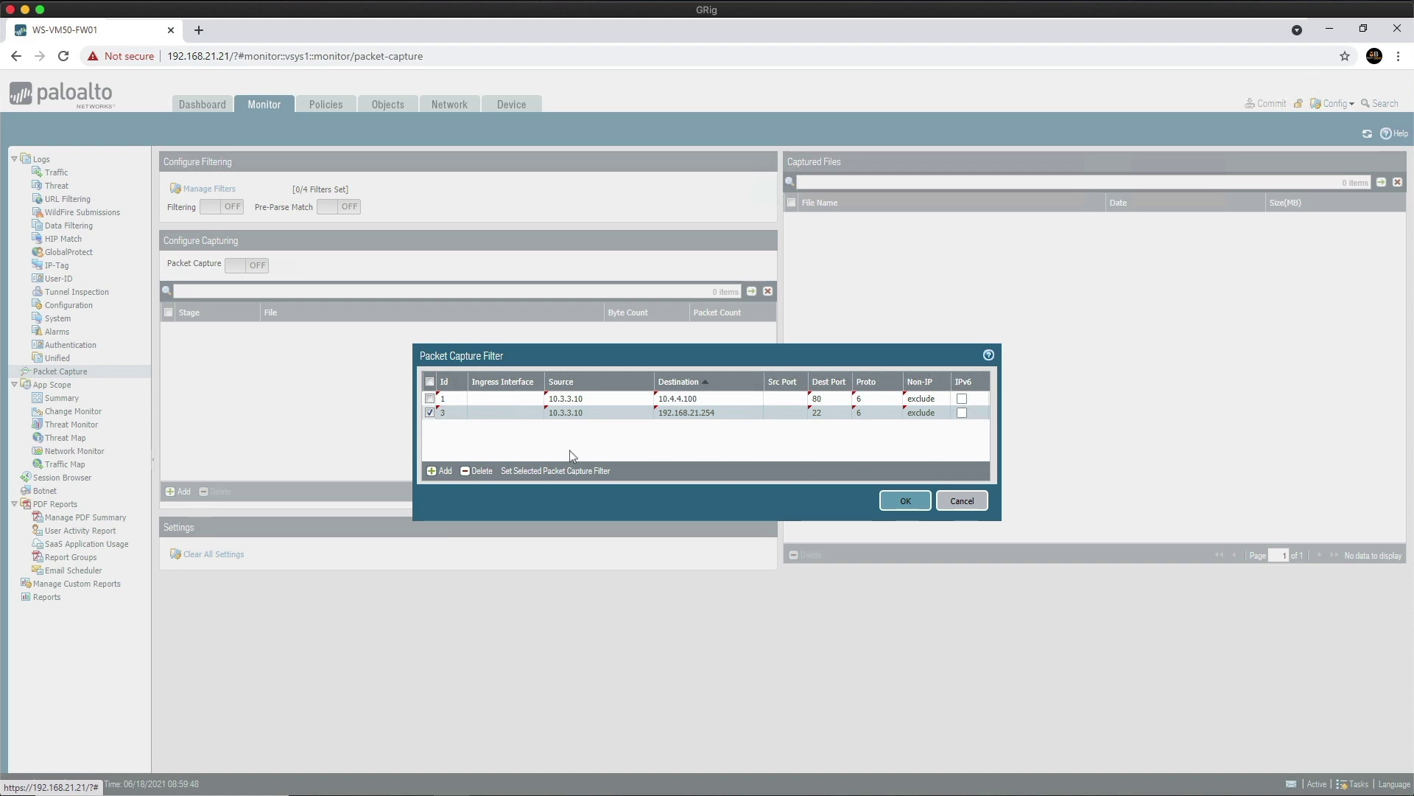
Step: Add filter Id 2 with source 10.4.4.100, source port 80, protocol 6, non-IP exclude
left_click(439, 472)
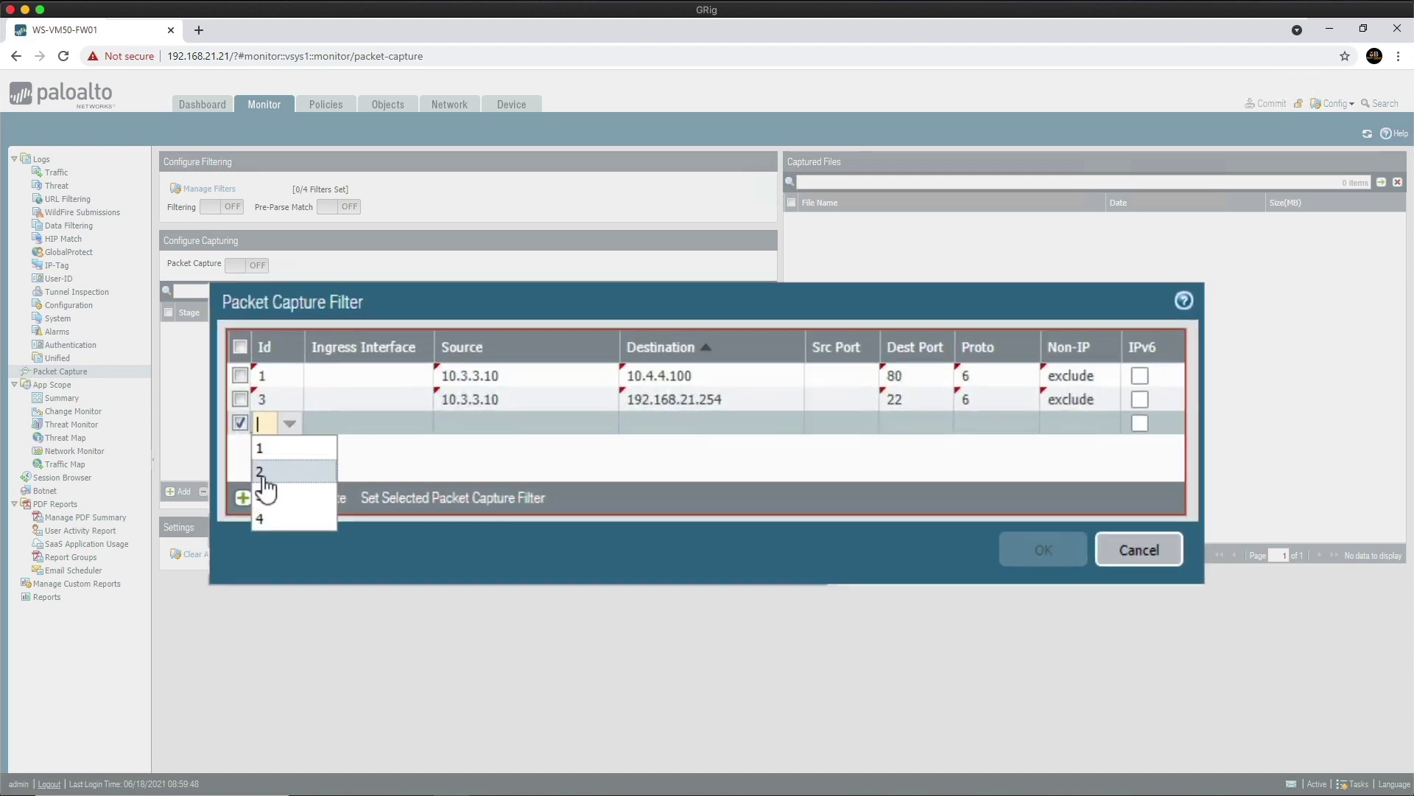
left_click(269, 472)
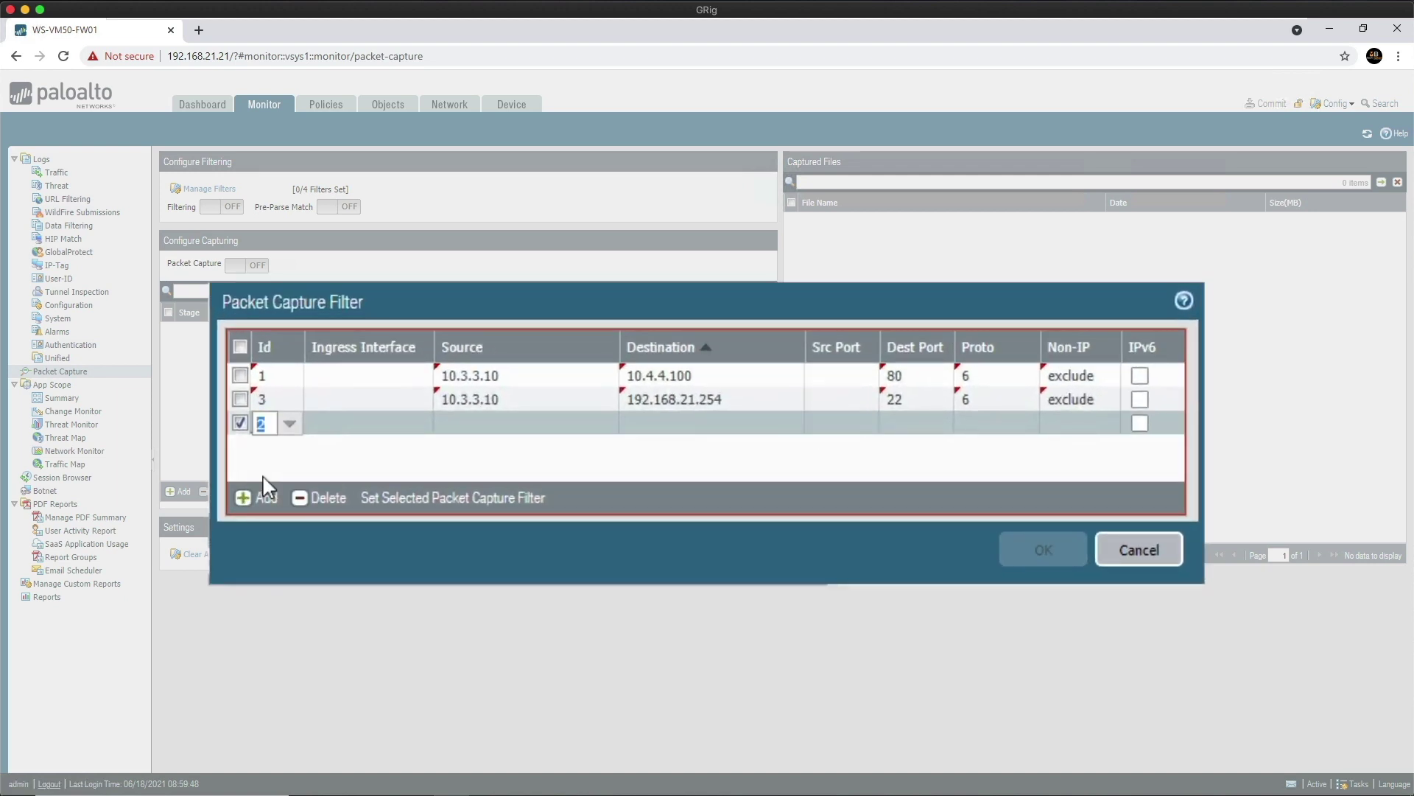
left_click(474, 426)
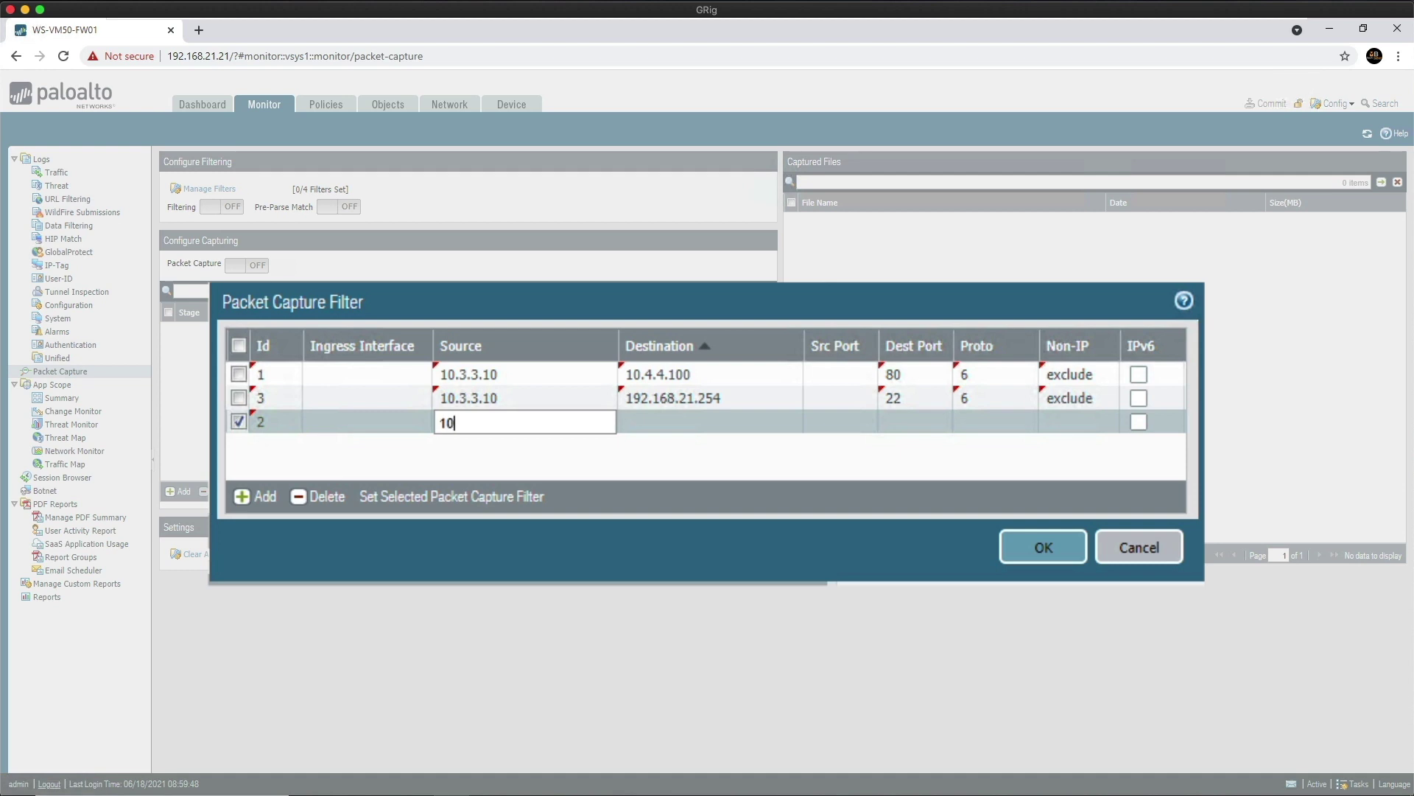
type(".4.4")
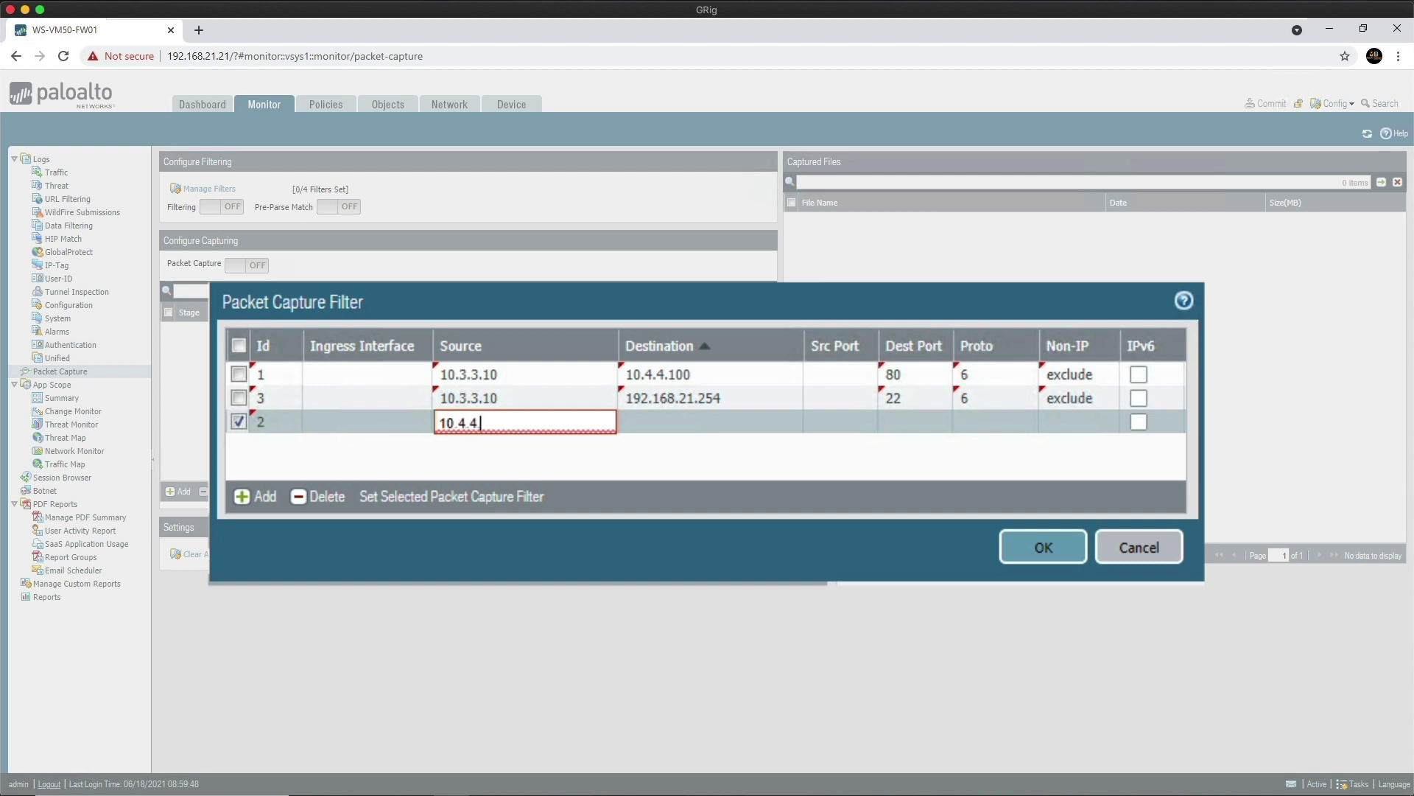
type(".100")
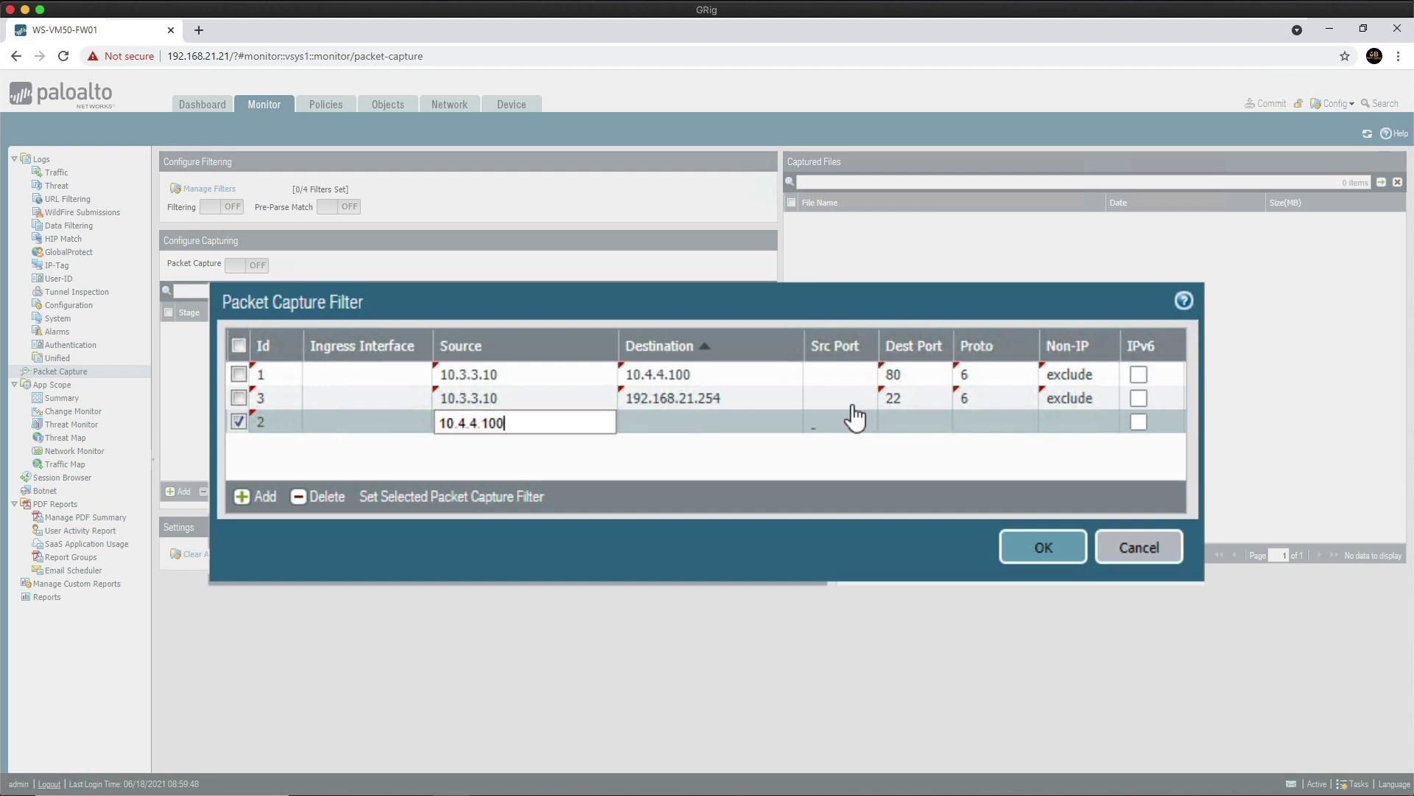
left_click(685, 438)
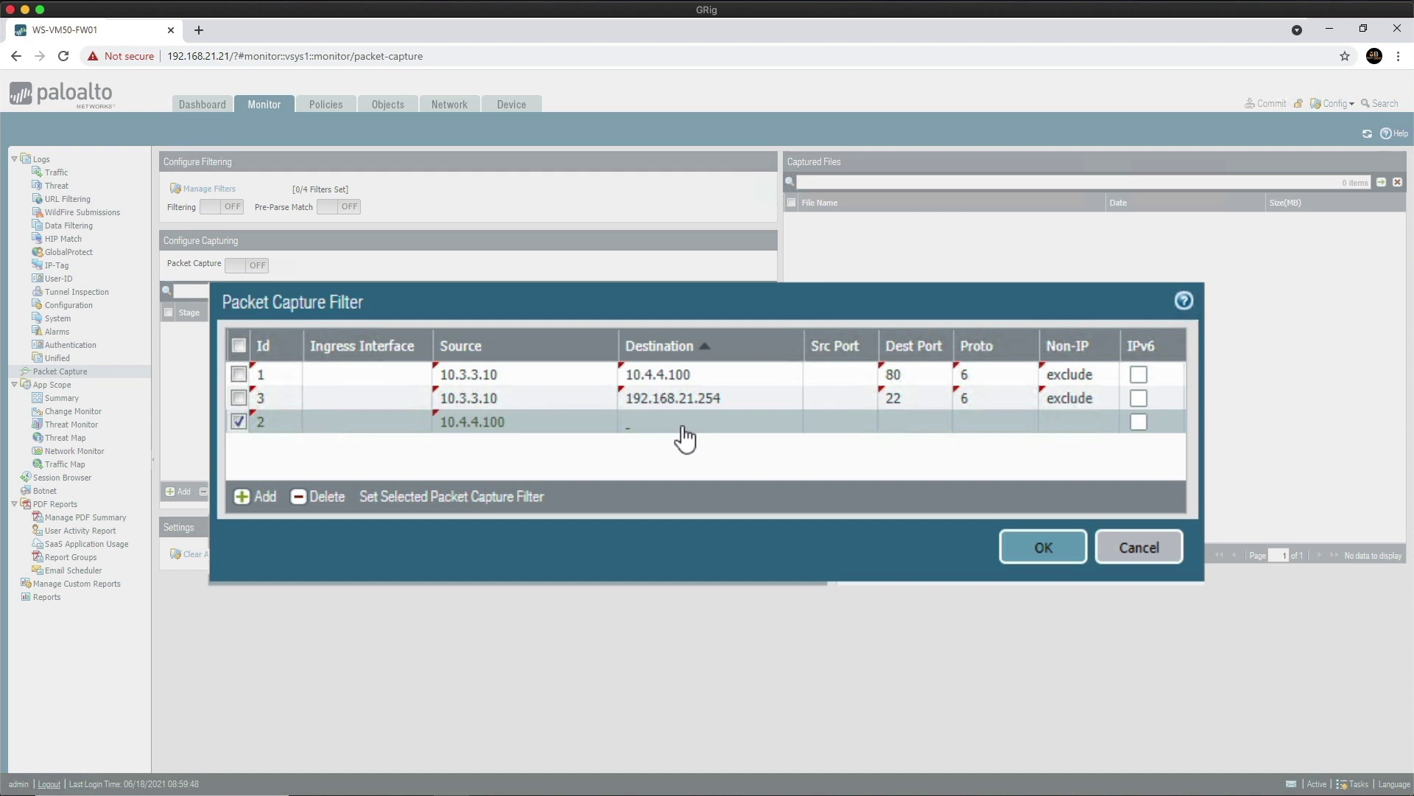
left_click(842, 424)
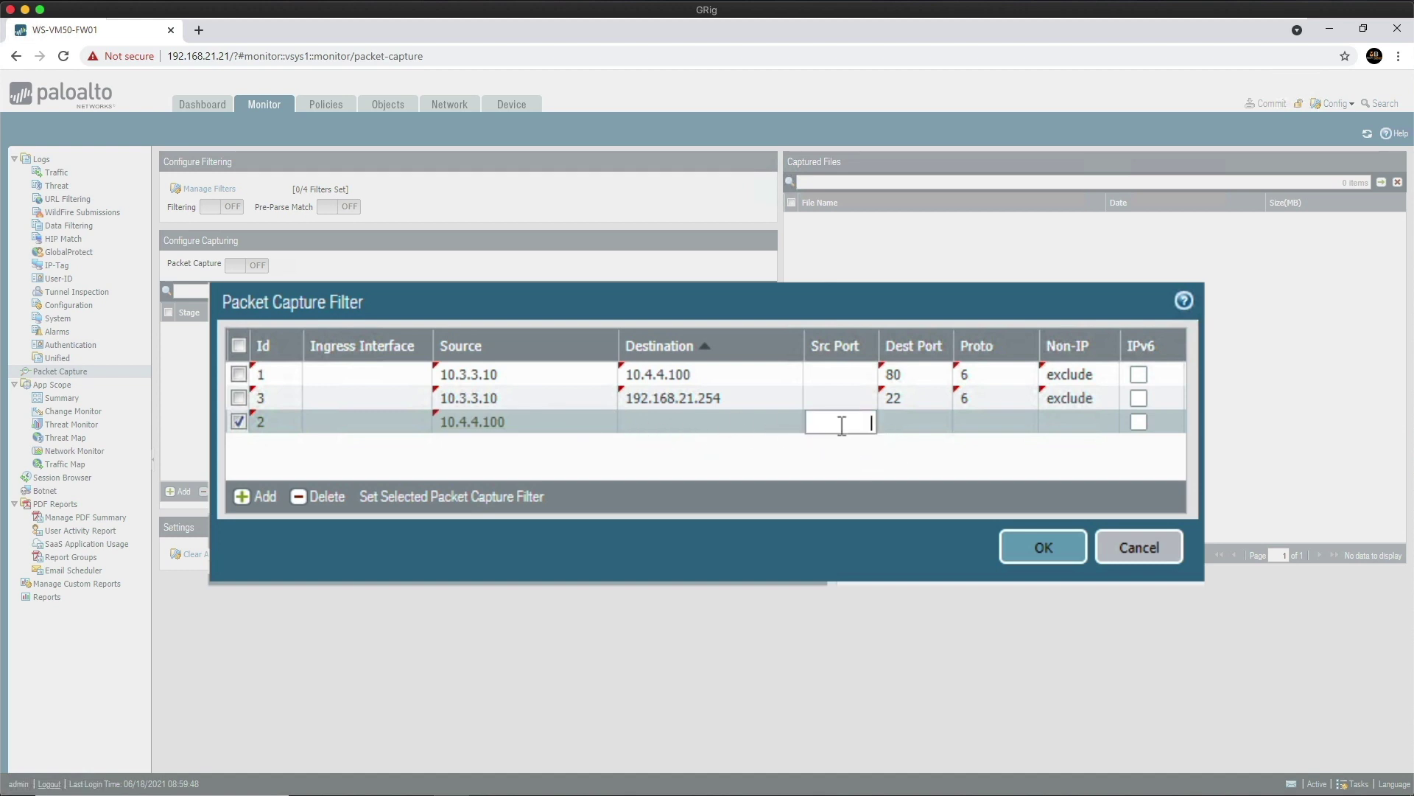
type("80")
left_click(978, 427)
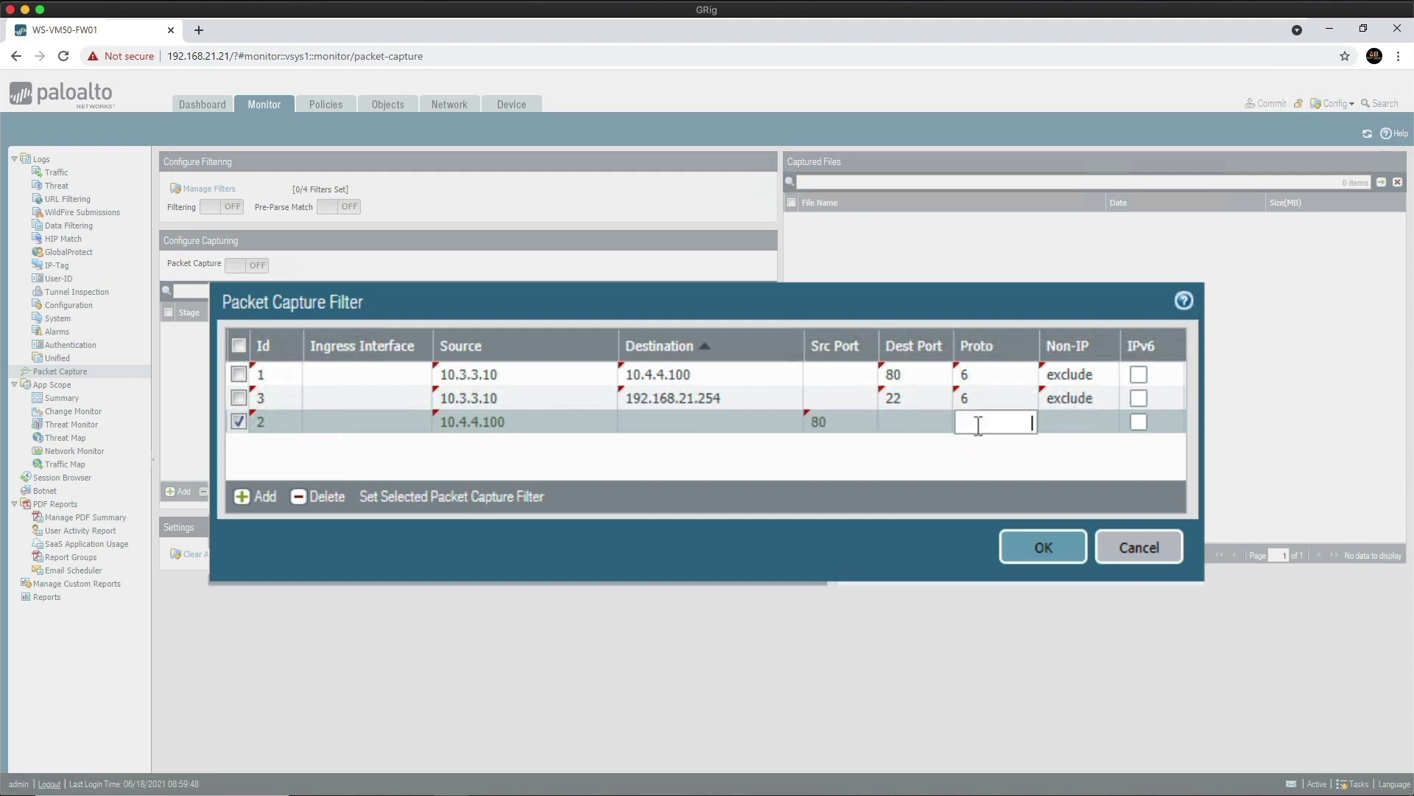
type("6")
left_click(1075, 422)
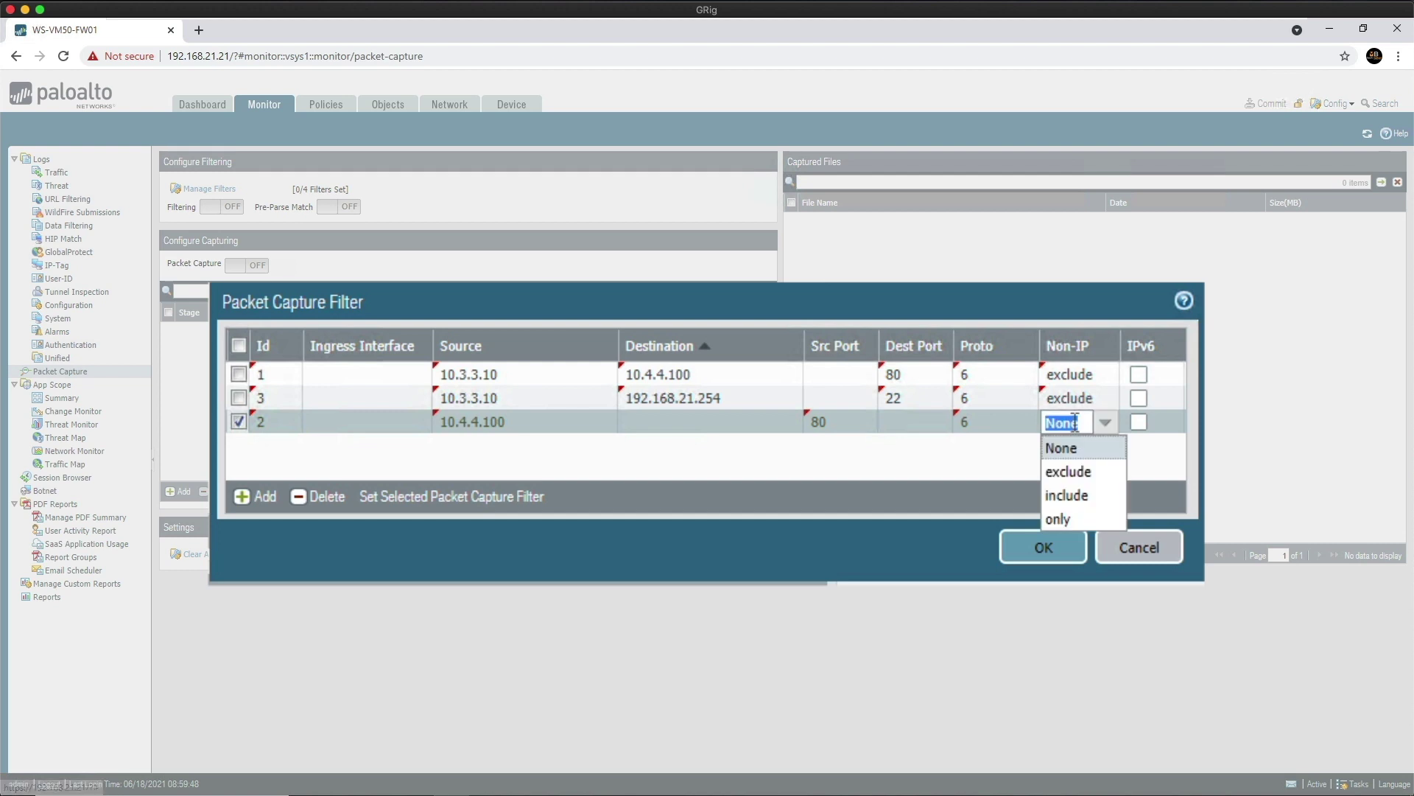
left_click(1068, 471)
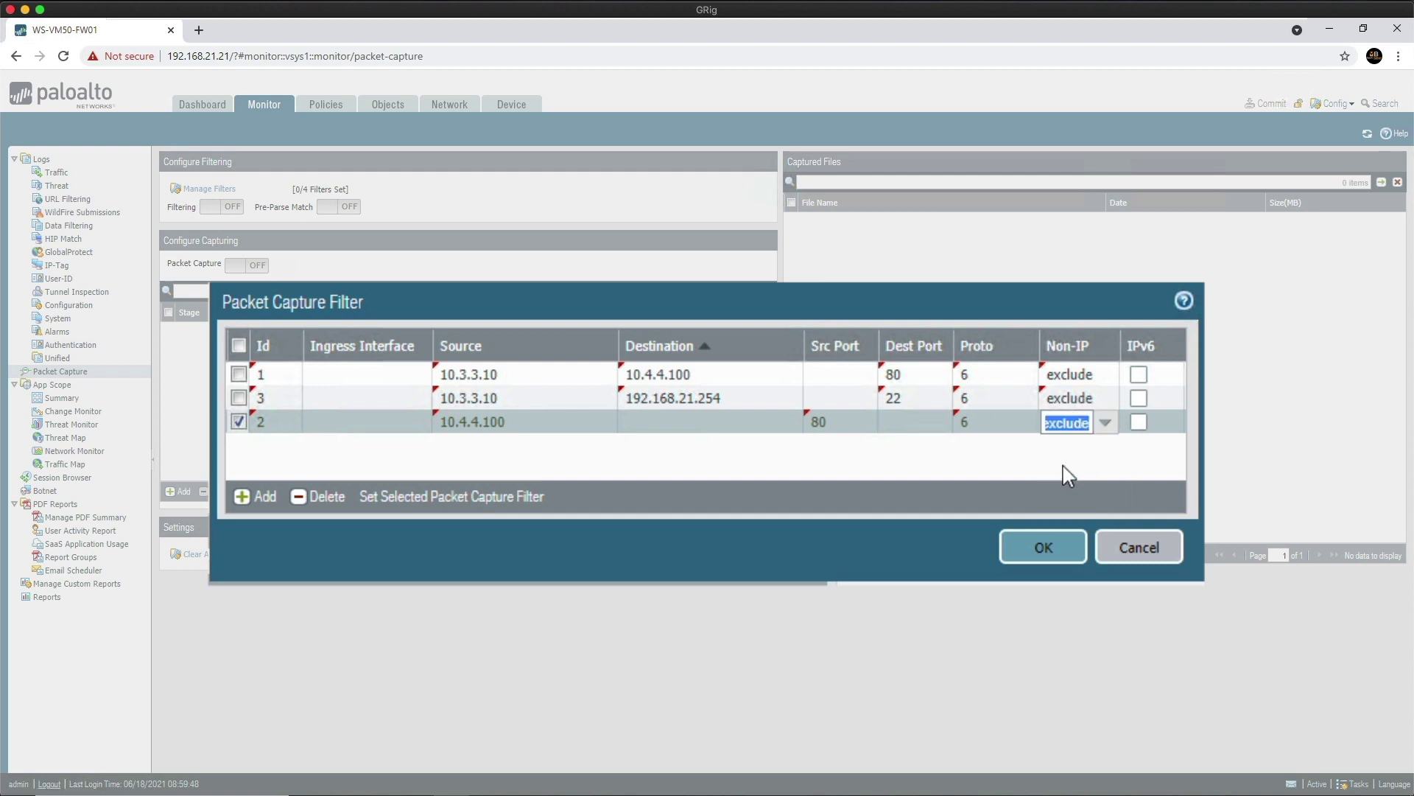
Step: Add a new capture filter with Id 4 and source address 192.168.21.254
left_click(242, 505)
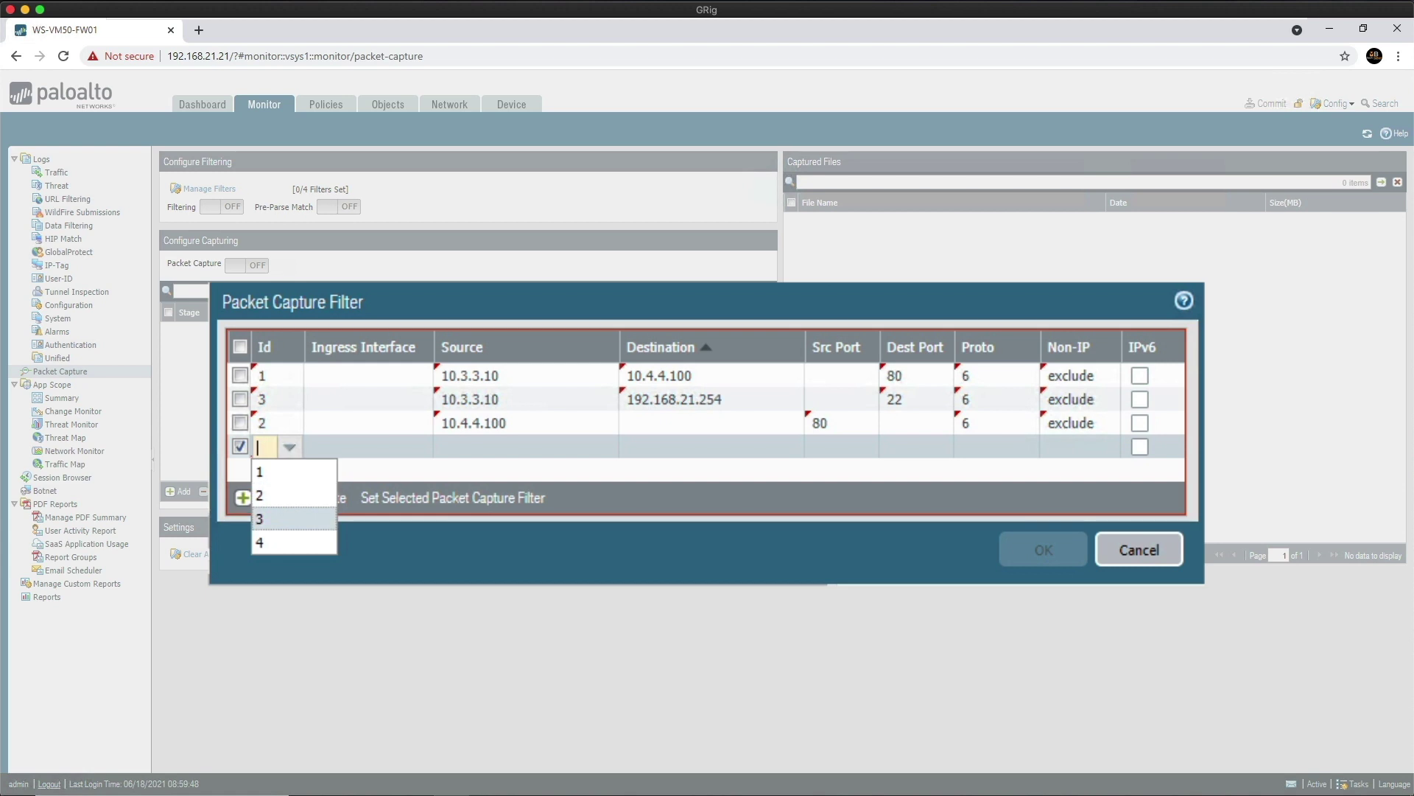
left_click(274, 542)
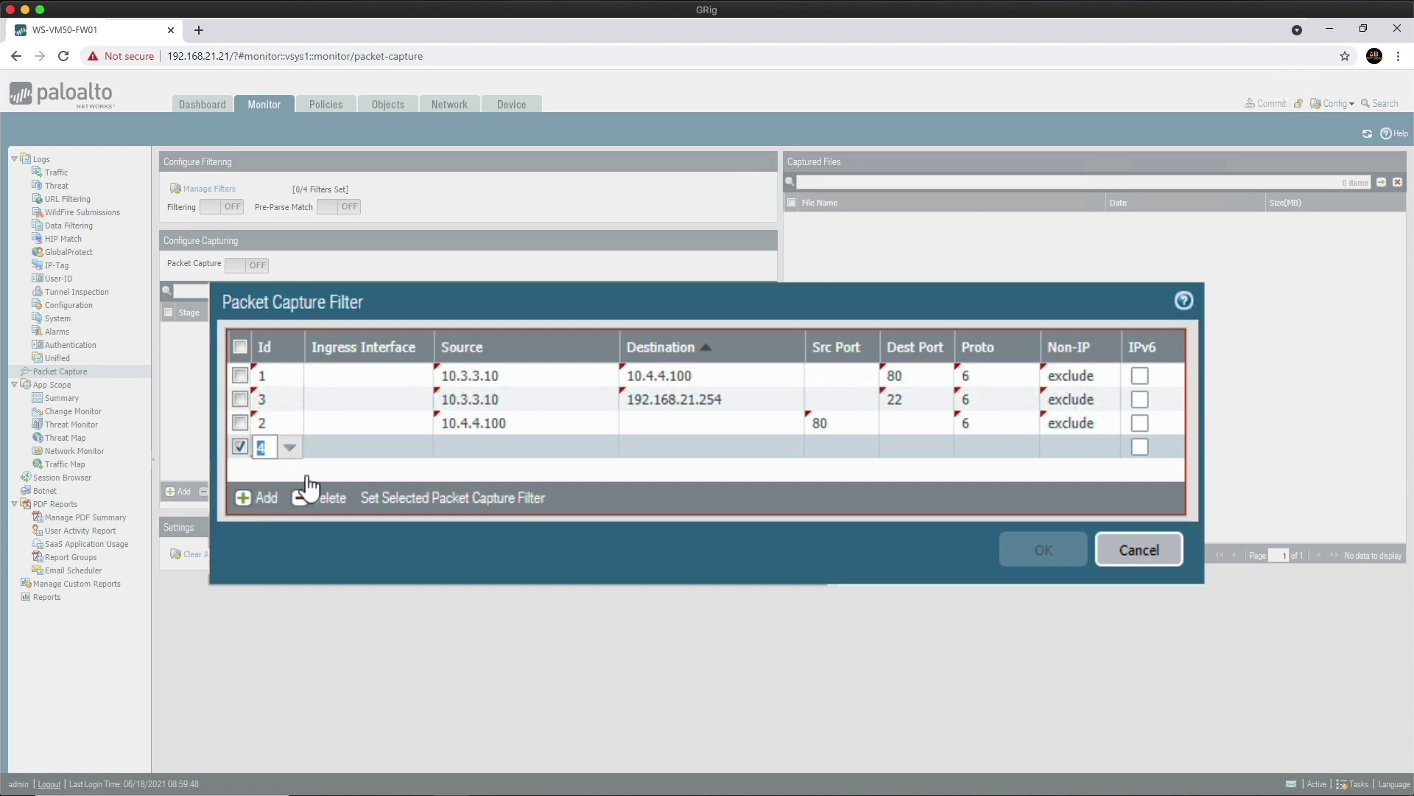
left_click(471, 451)
left_click(471, 445)
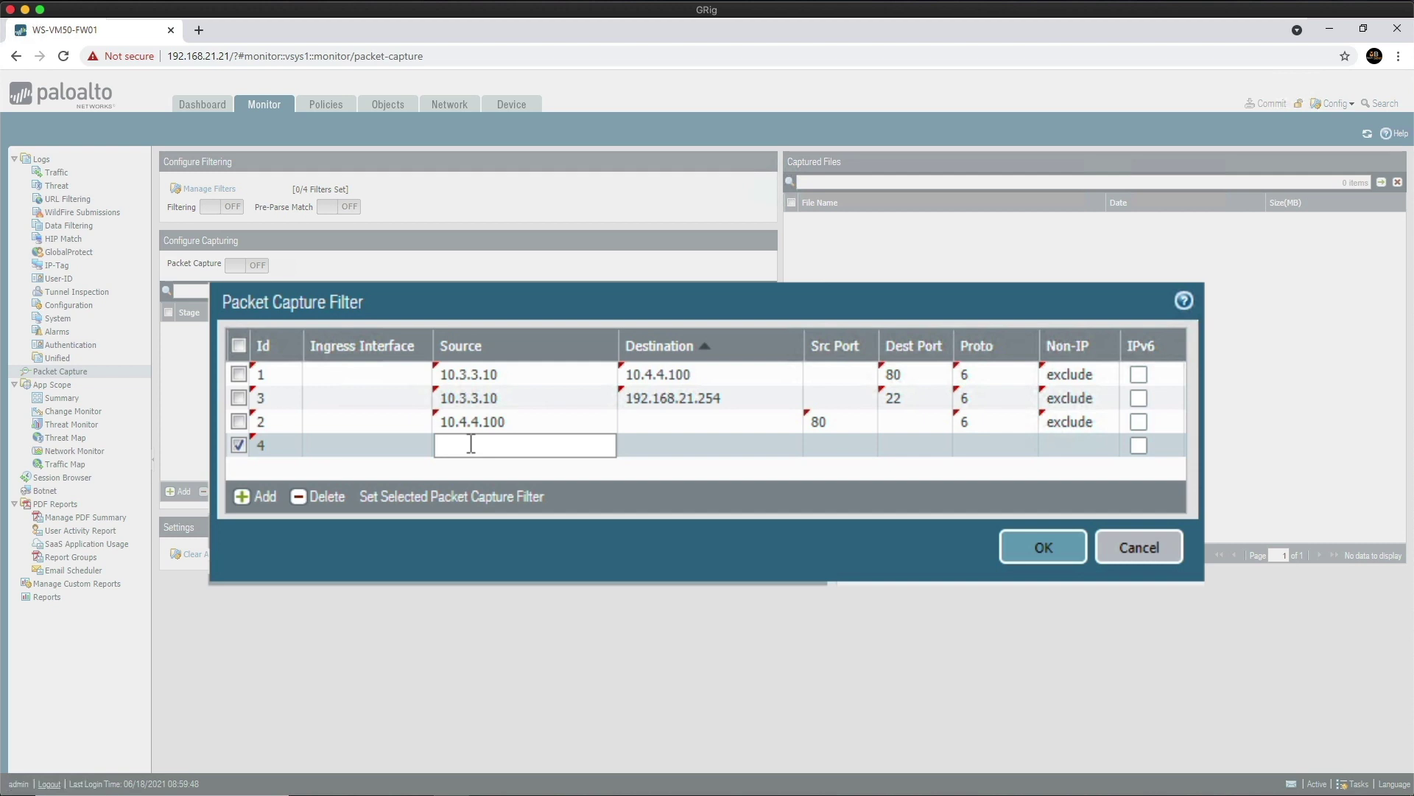
type("192")
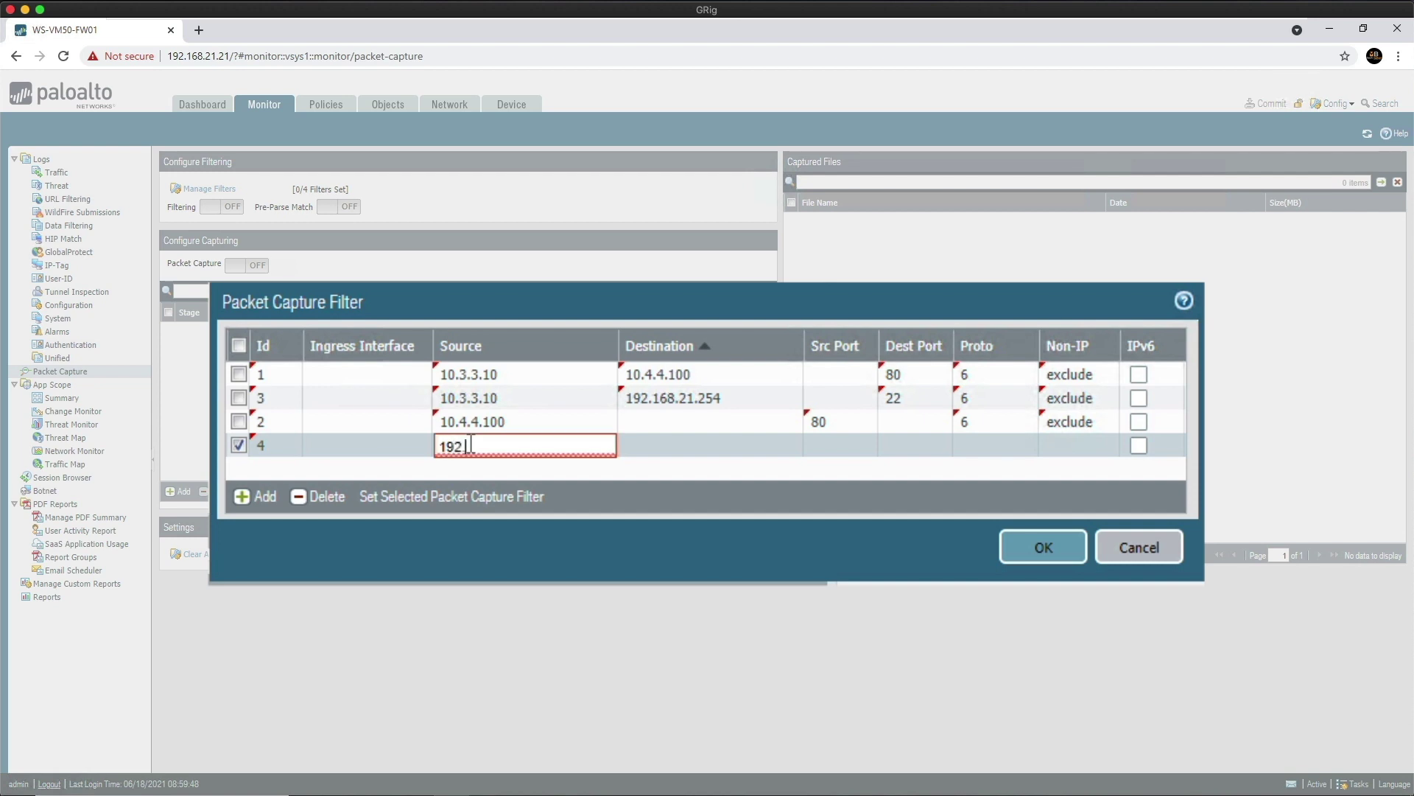
type(".168.21.254")
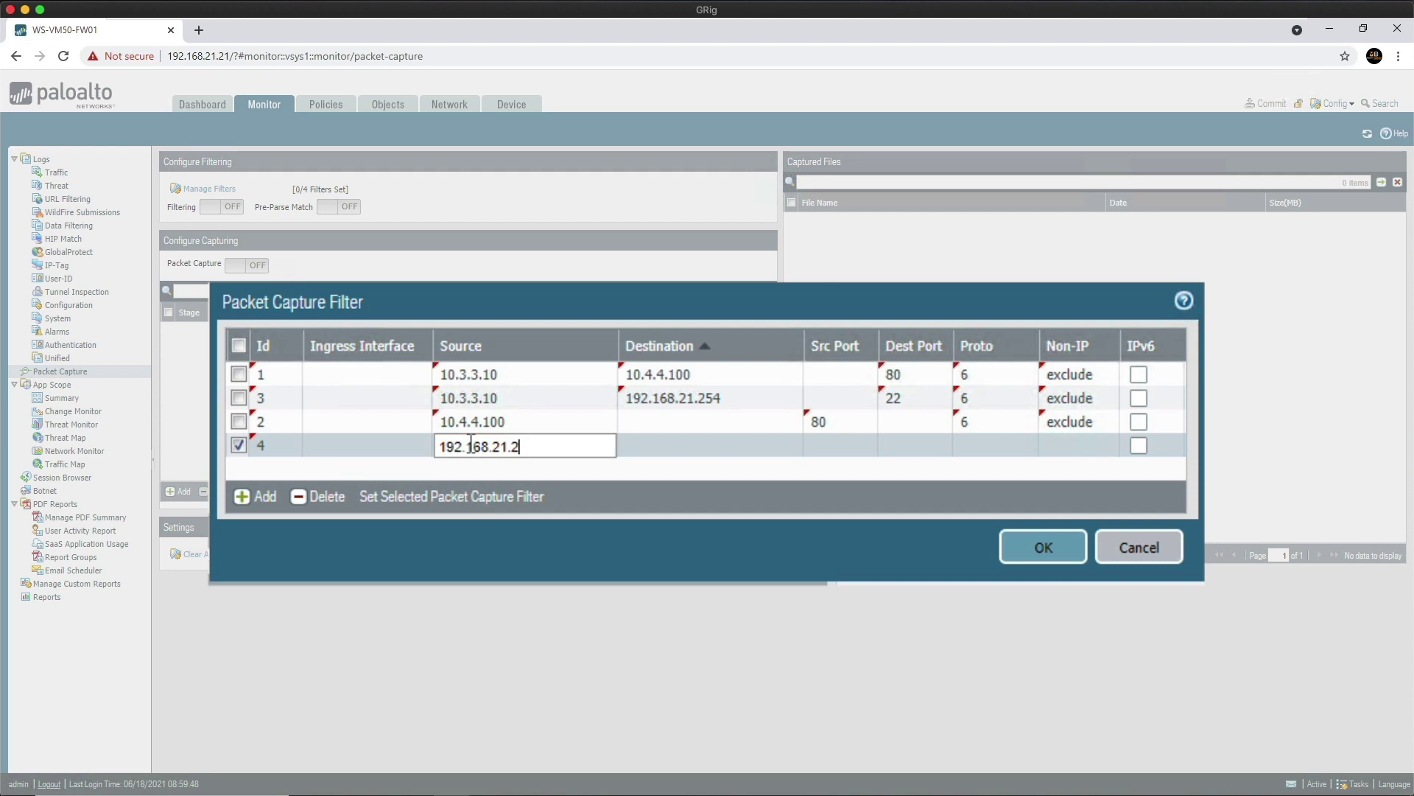
Step: Set filter 4 to source port 22, protocol 6, non-IP exclude, and save all four filters
left_click(849, 460)
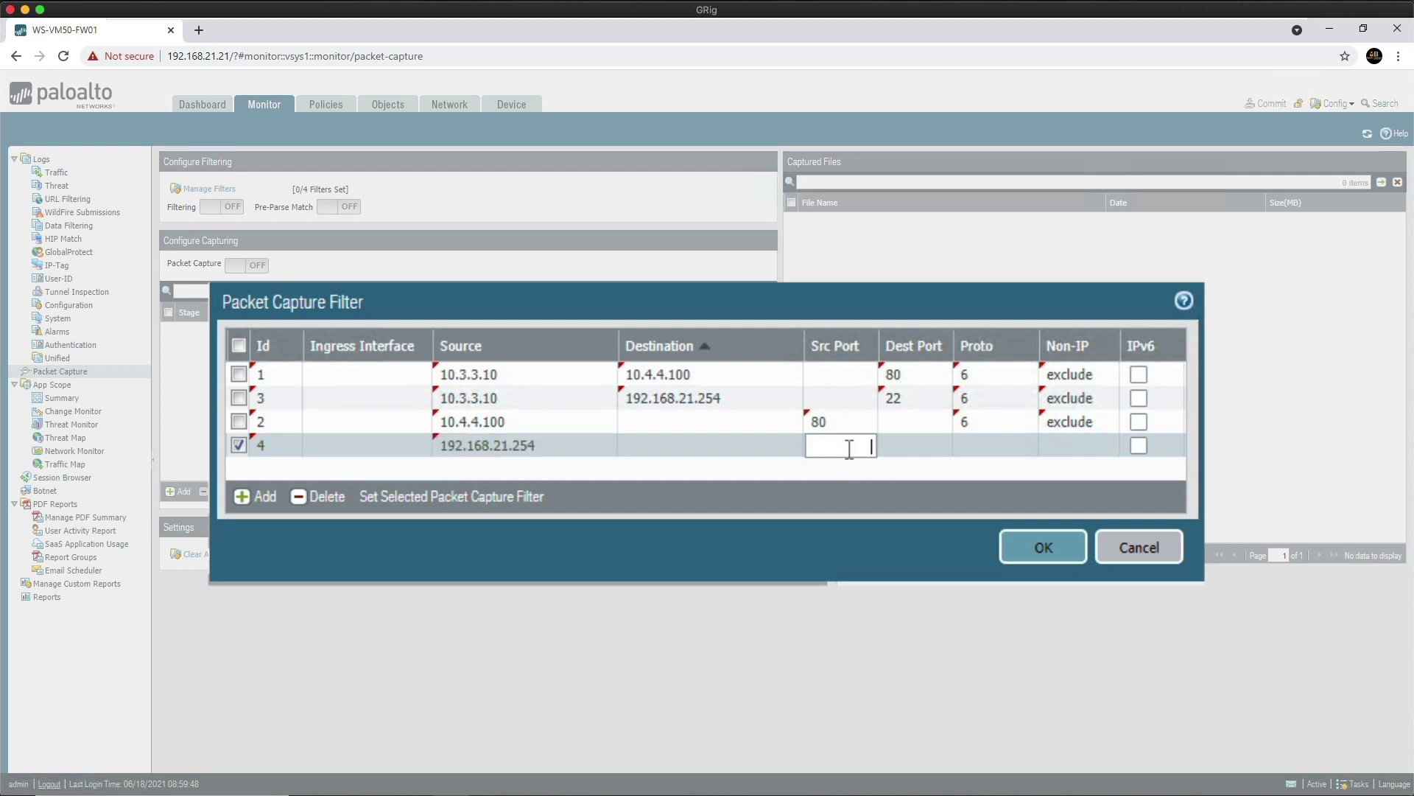
type("22")
left_click(970, 451)
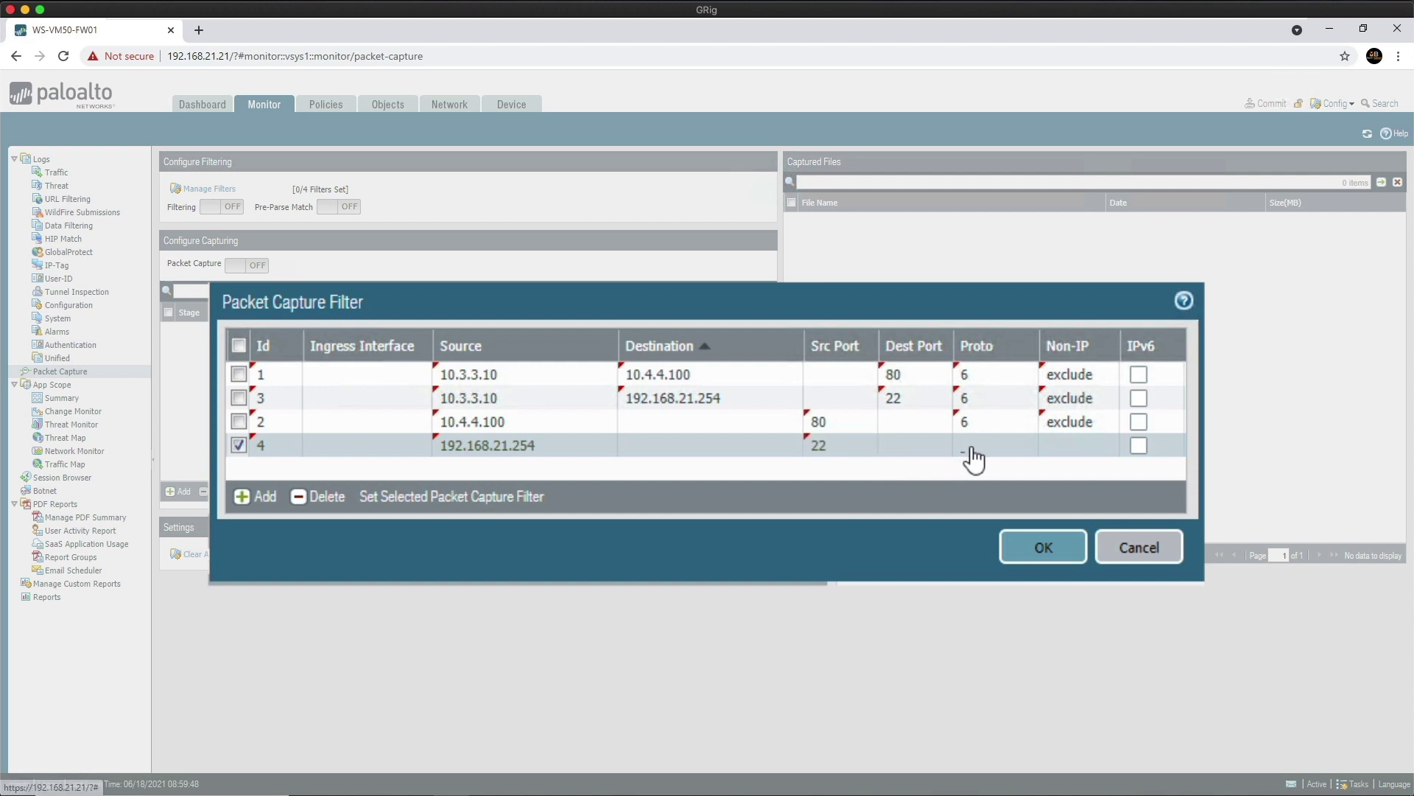
type("6")
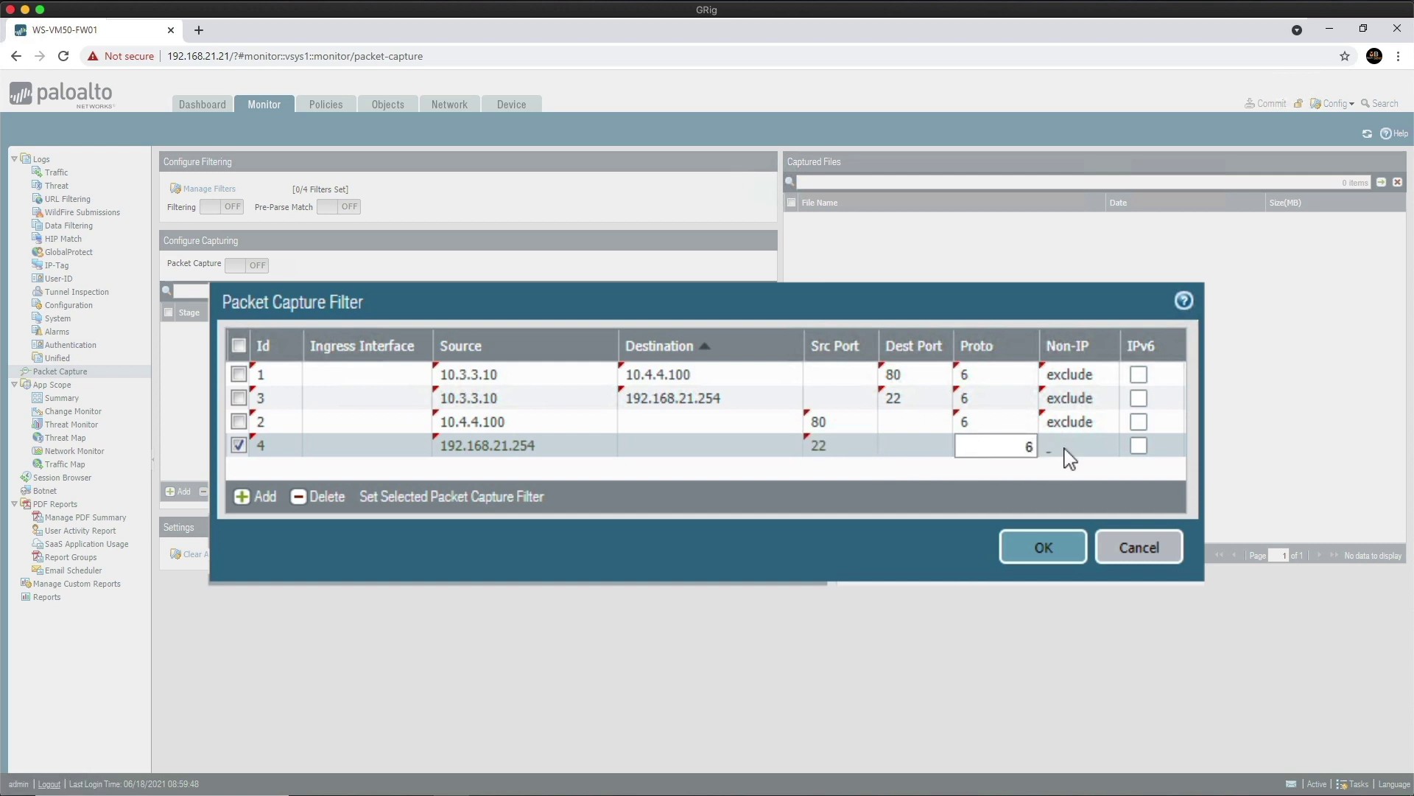
left_click(1069, 458)
left_click(1068, 491)
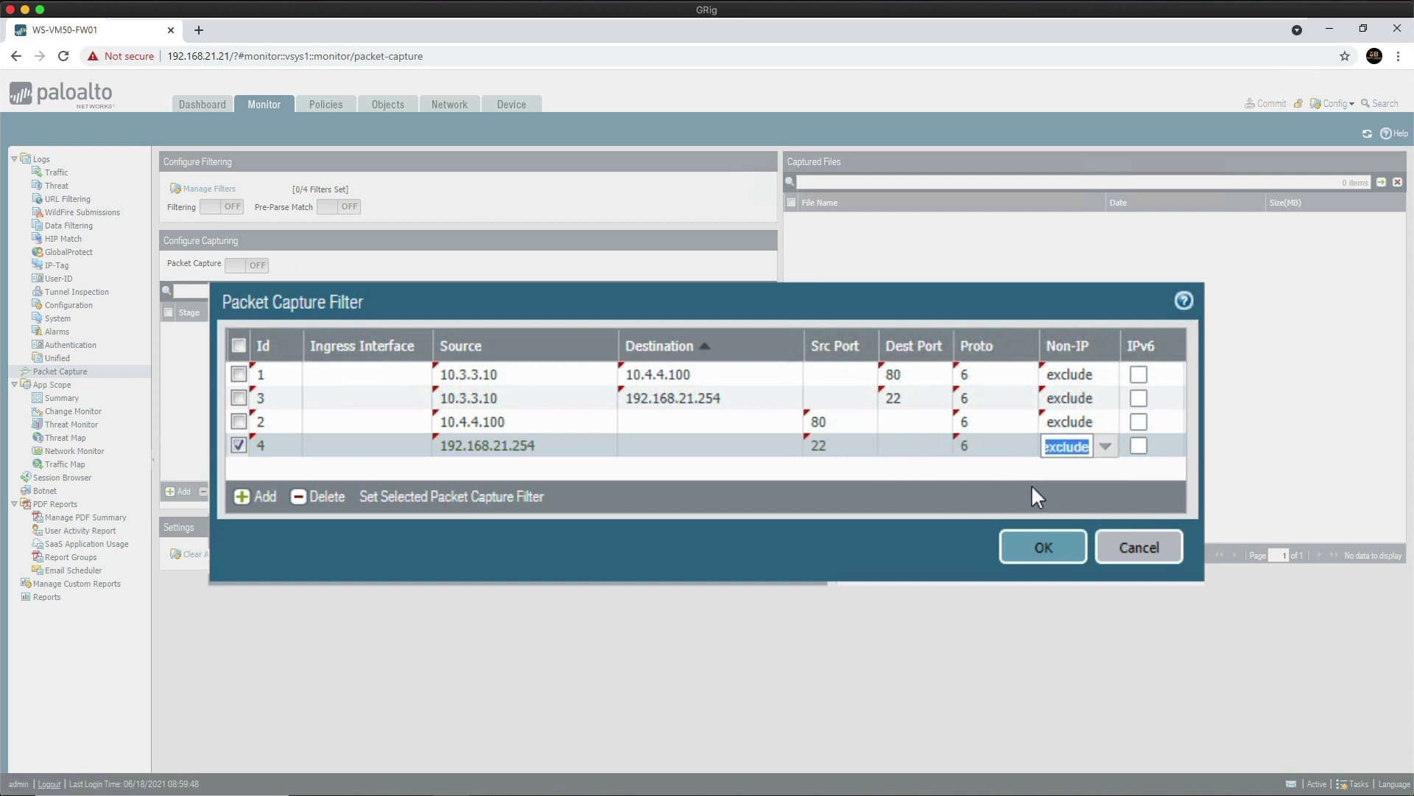
left_click(998, 480)
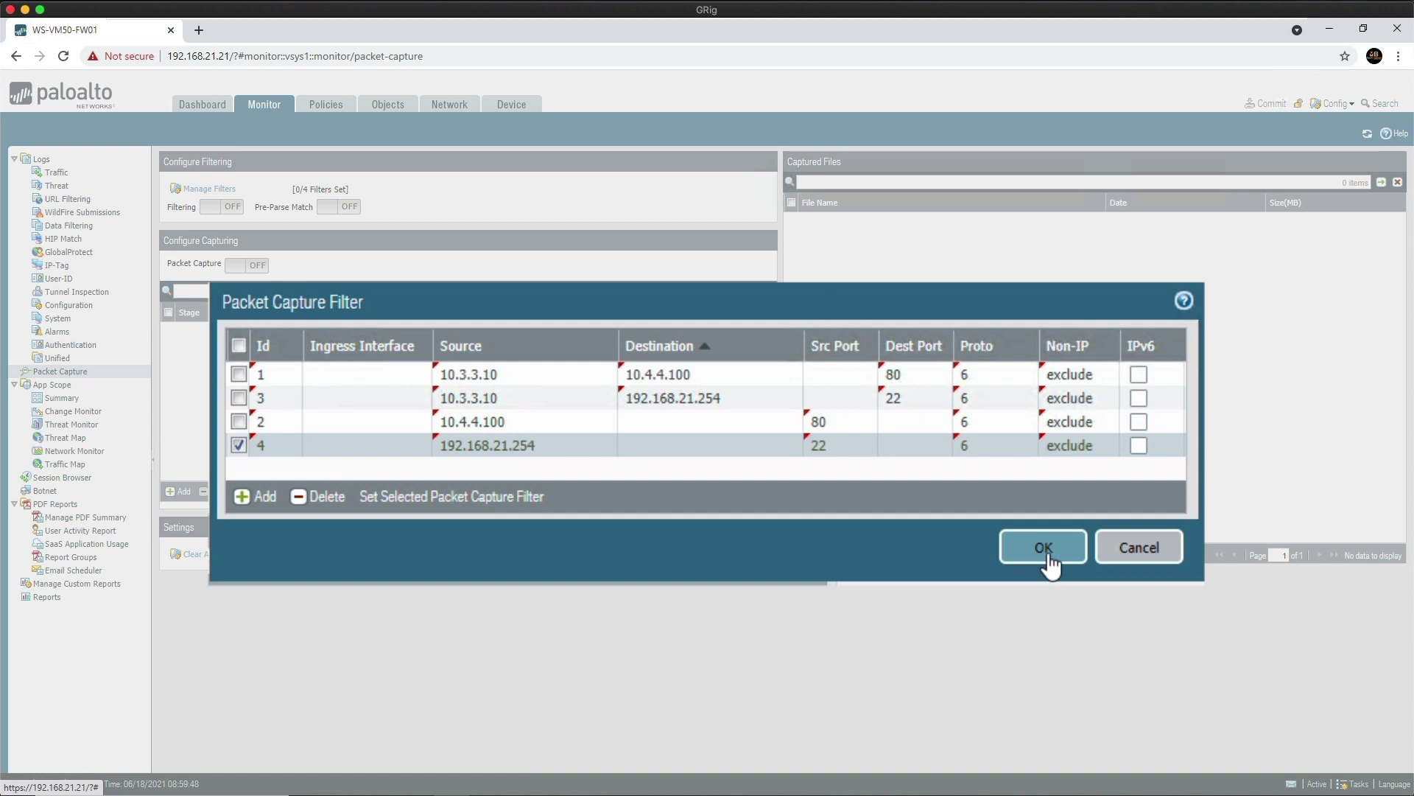
left_click(1046, 551)
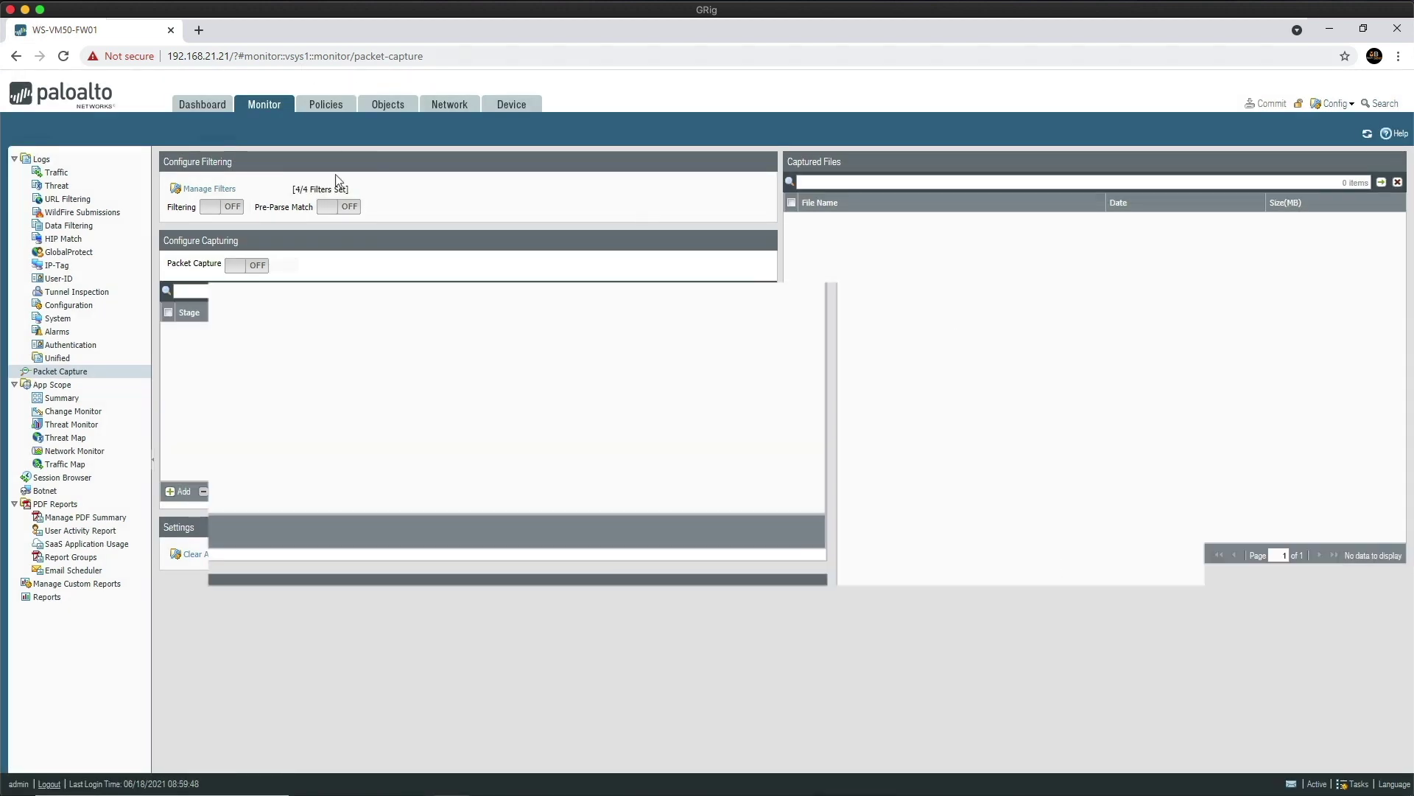
Step: Review the four filters sorted by Id ascending, close the list, and switch Filtering ON
left_click(224, 190)
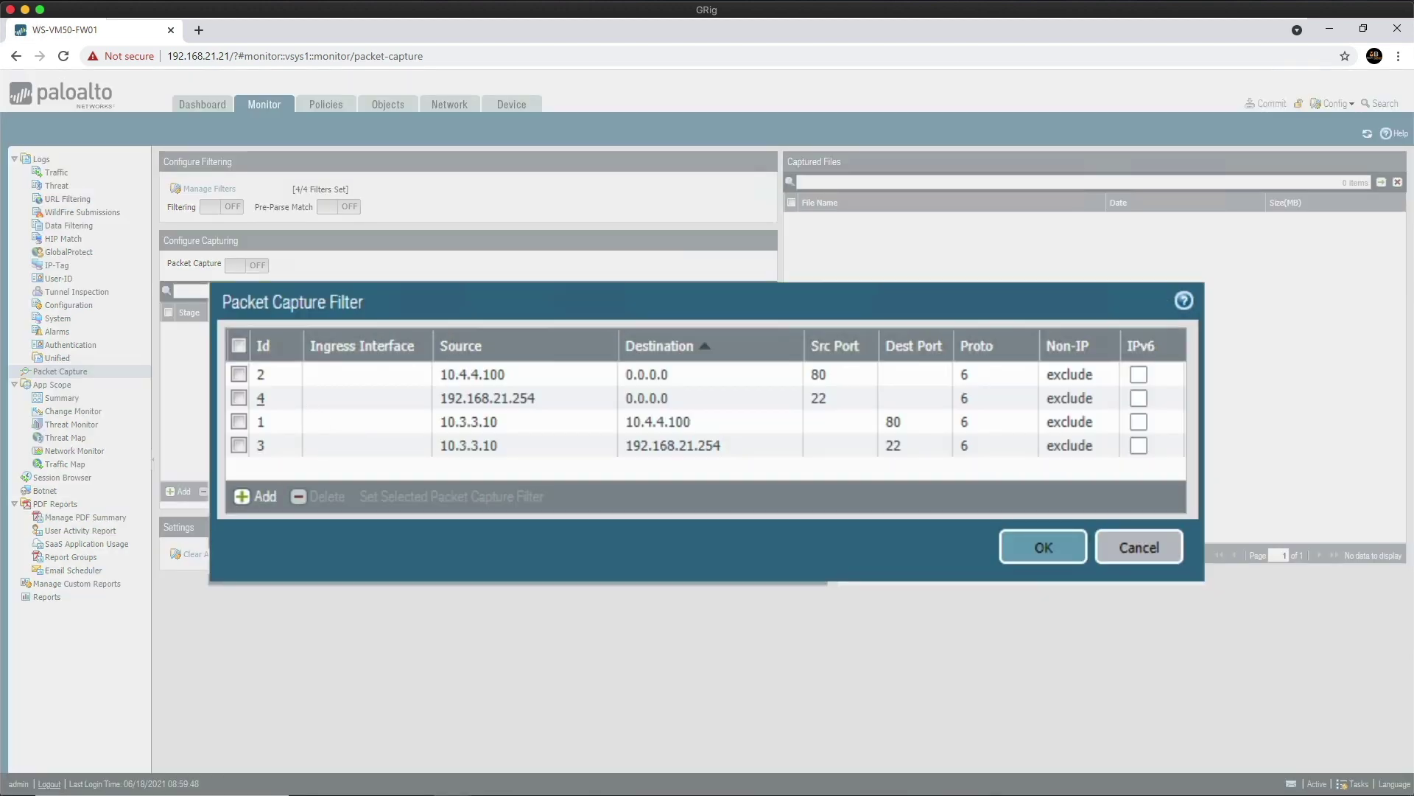
left_click(293, 348)
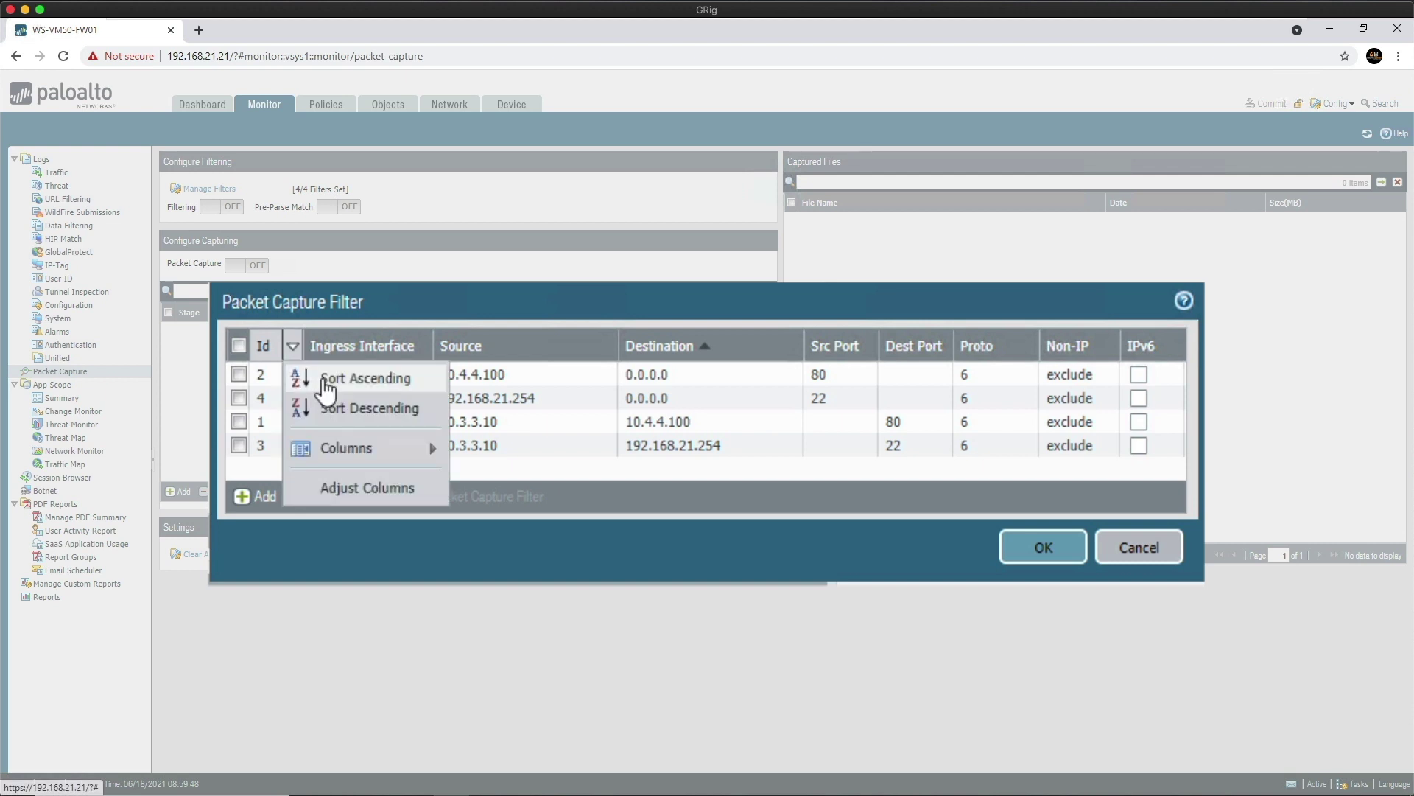
left_click(323, 376)
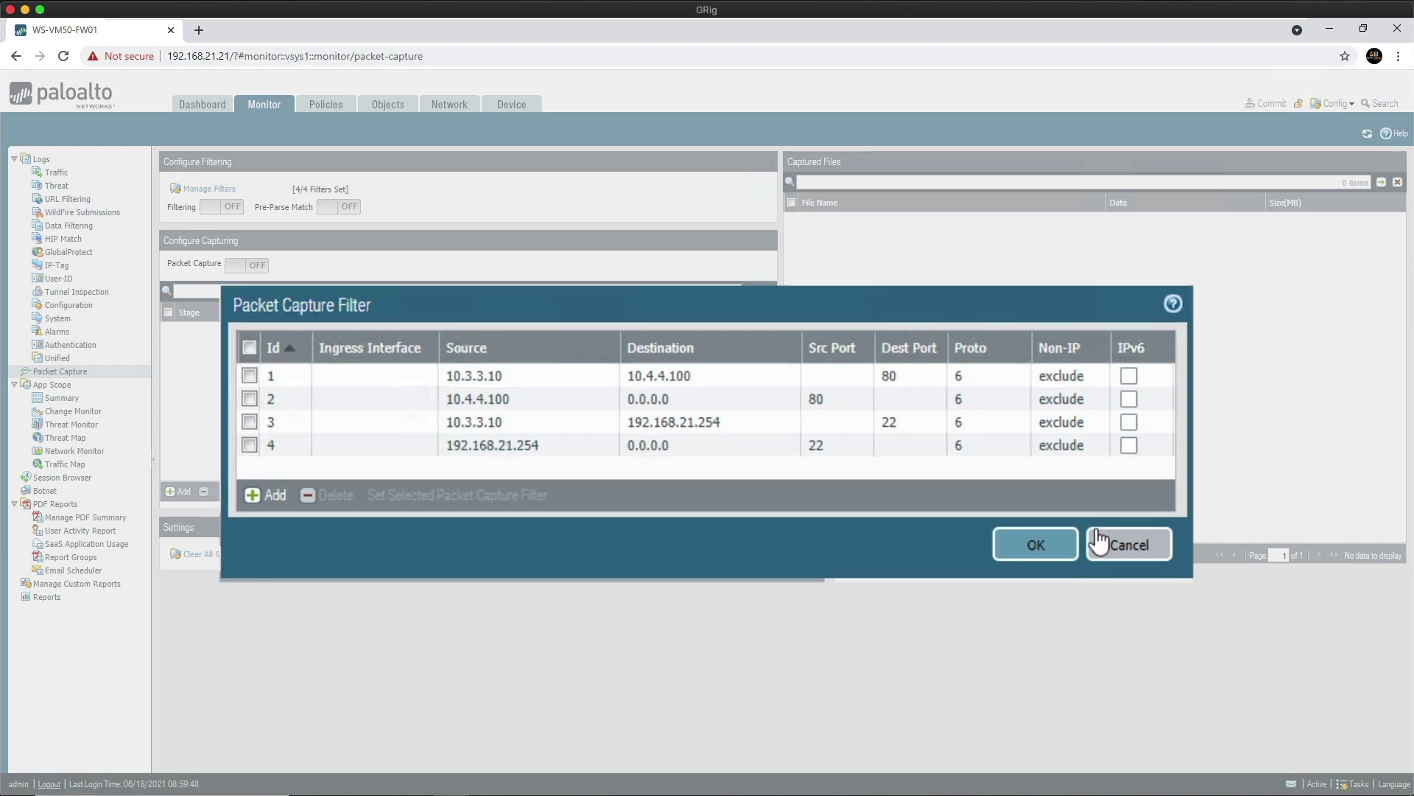
left_click(920, 497)
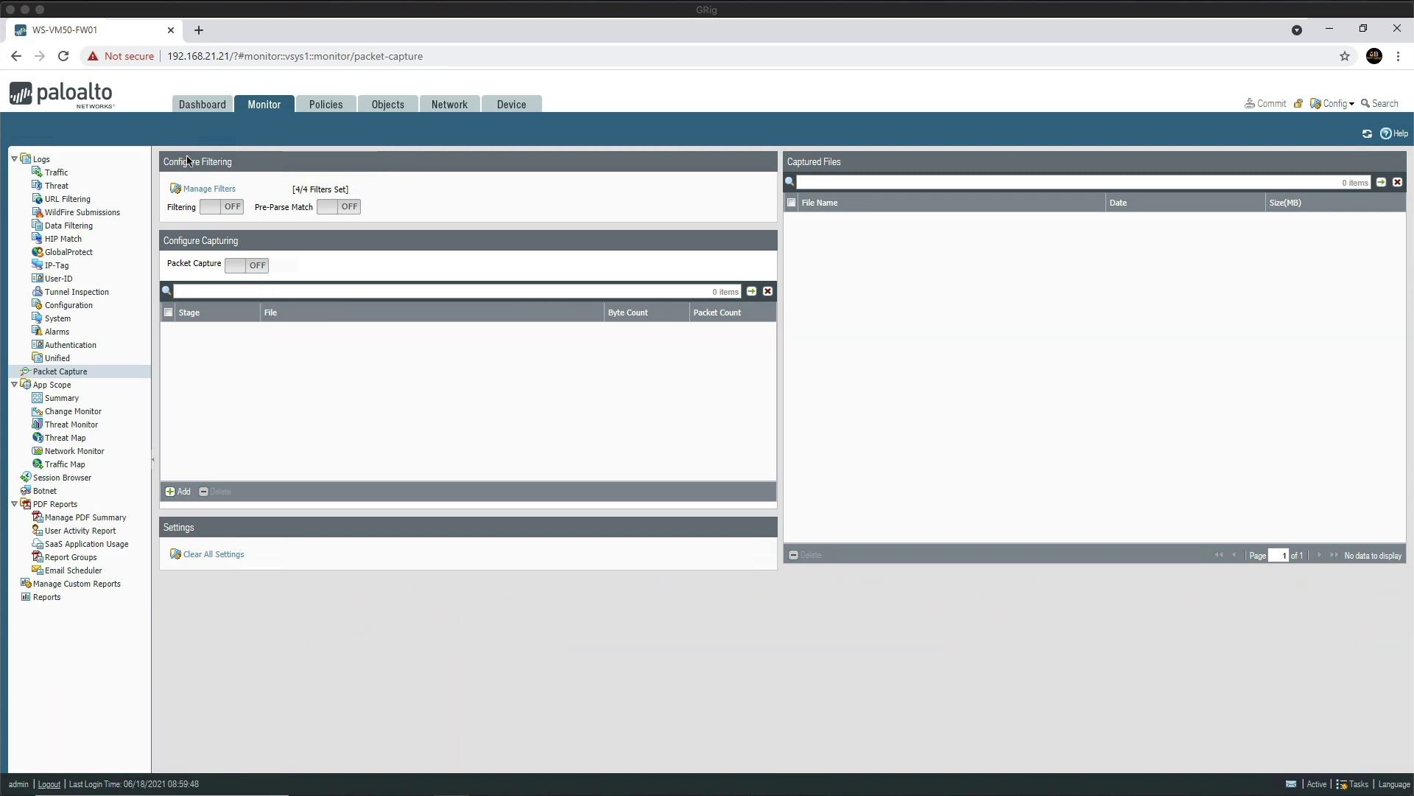
left_click(219, 208)
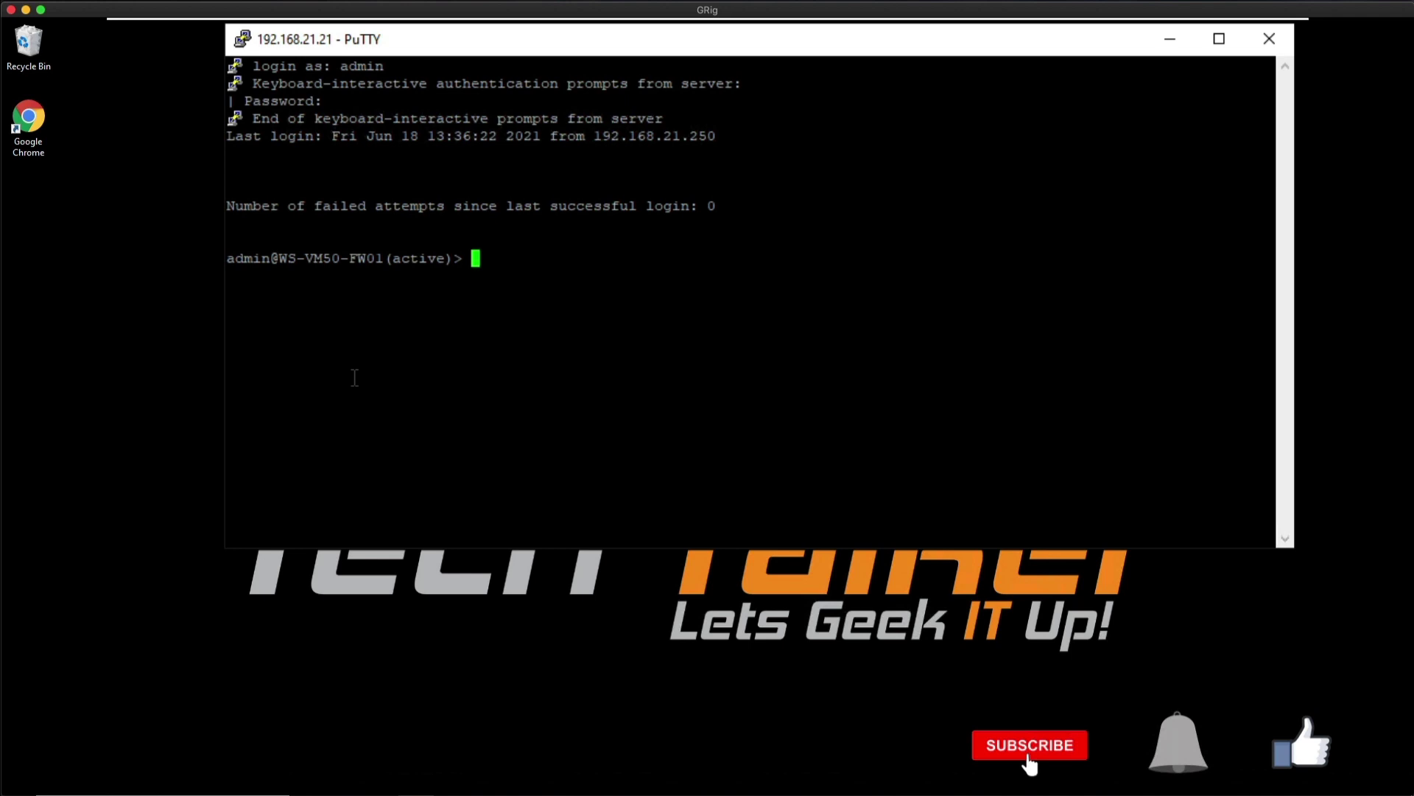
Step: Run 'show counter global filter delta yes packet-filter yes', page through the output, and rerun it
type("show counter g")
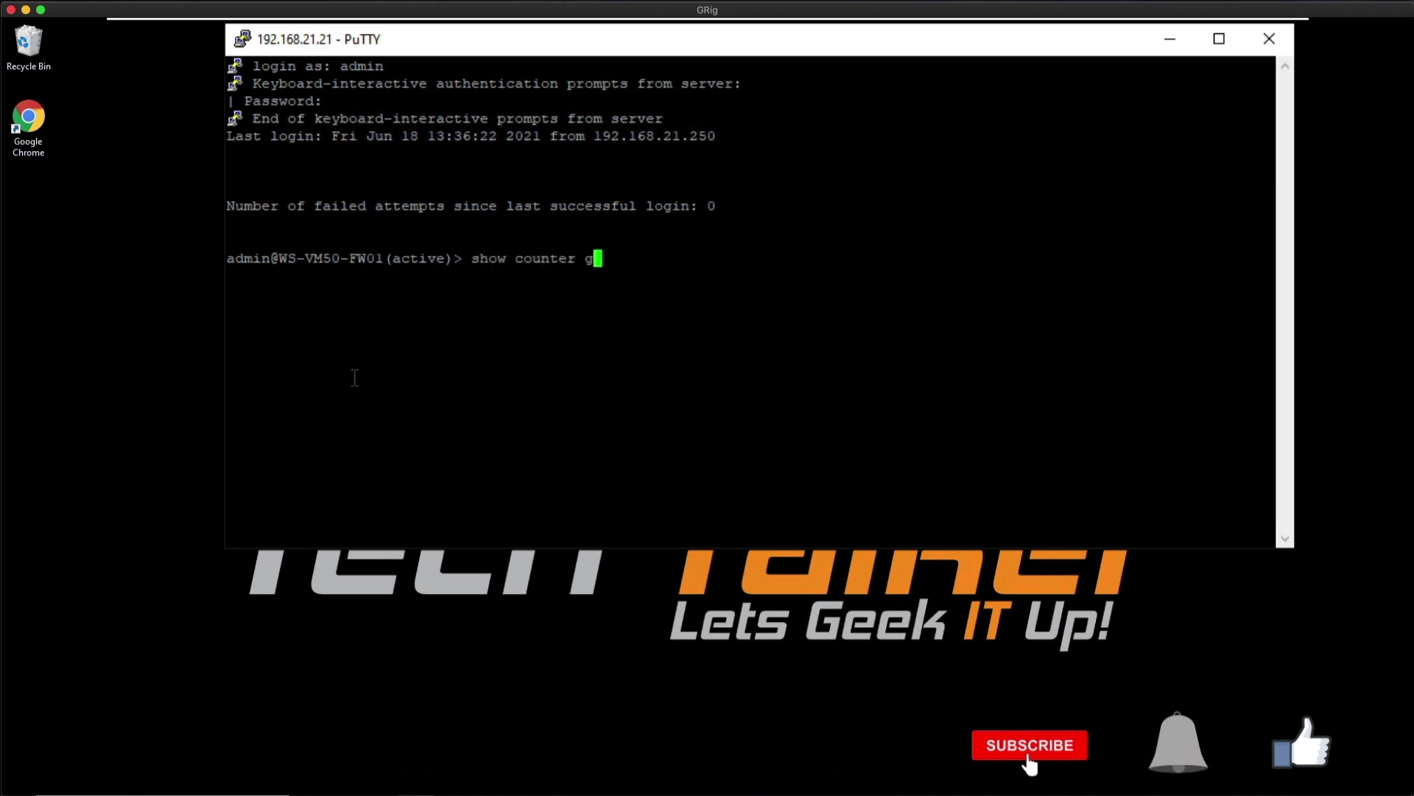
type("lobal filter ")
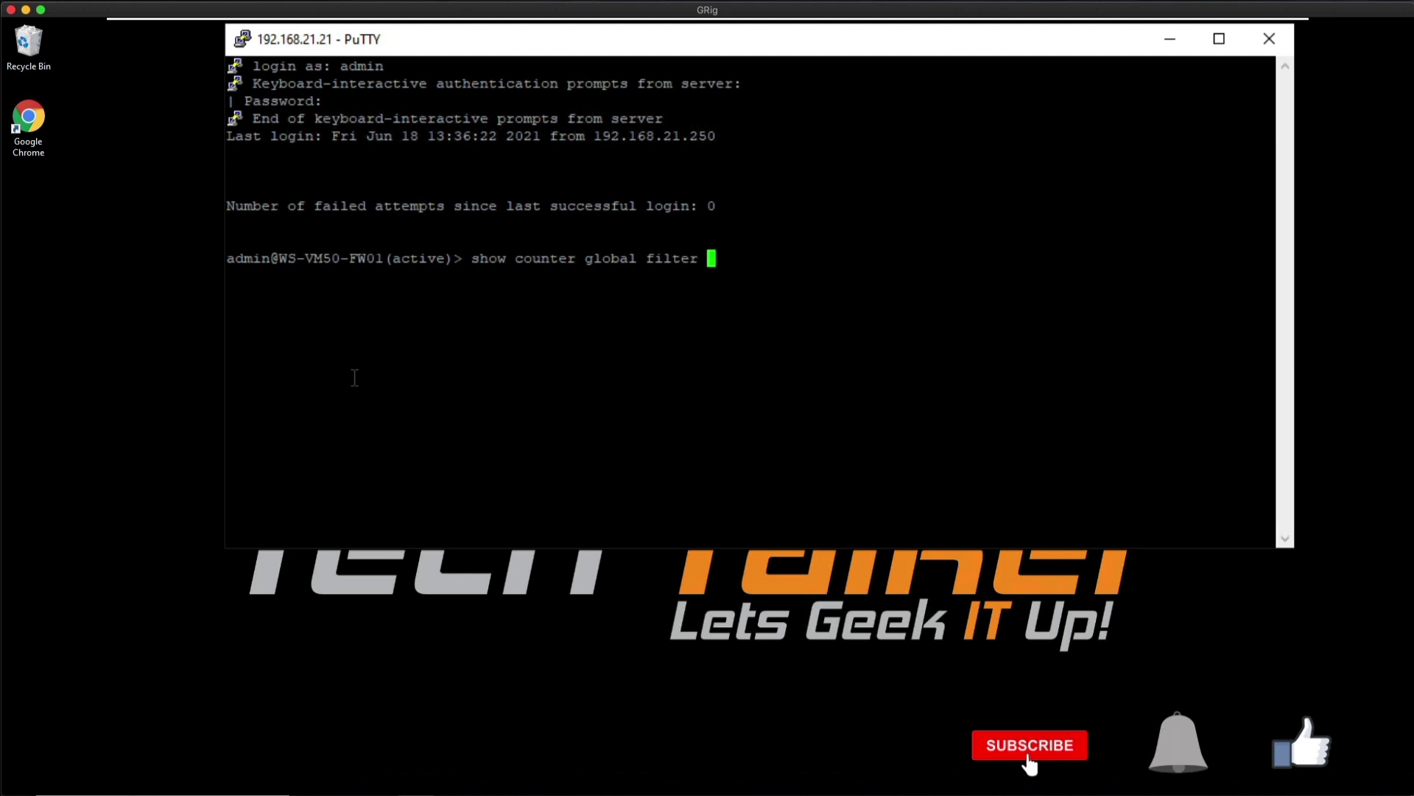
type("delta yes pa")
key("Tab")
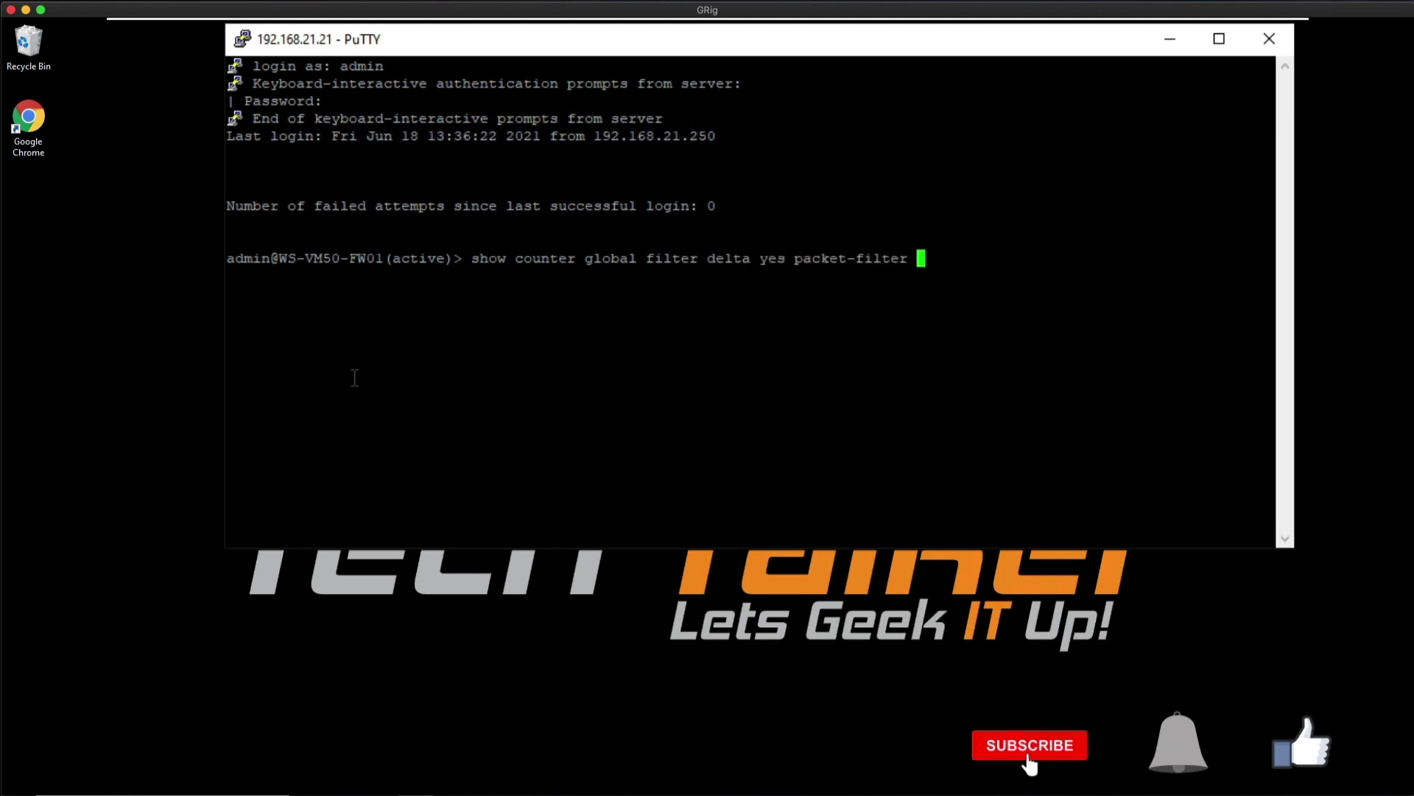
type("yes")
key("Return")
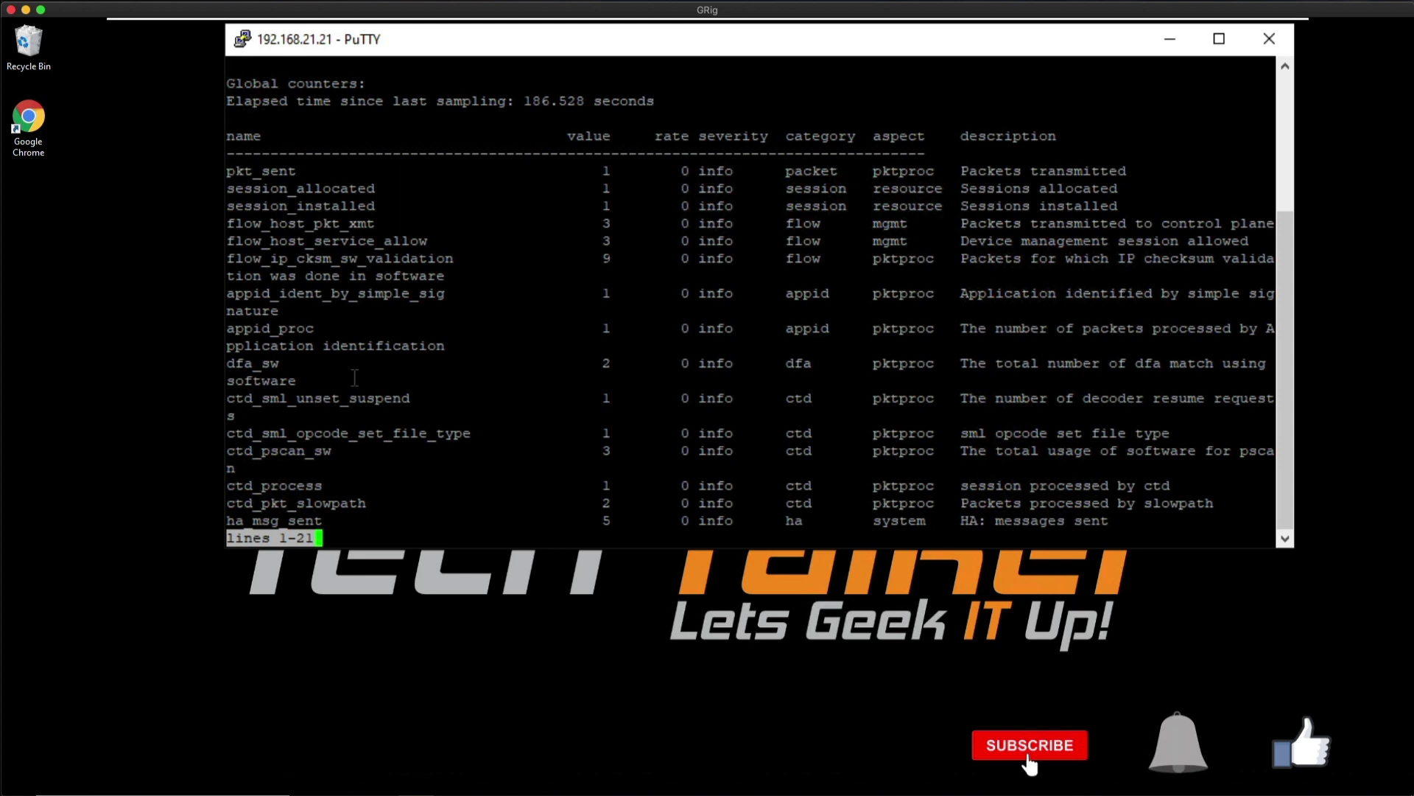
key("space")
key("Up")
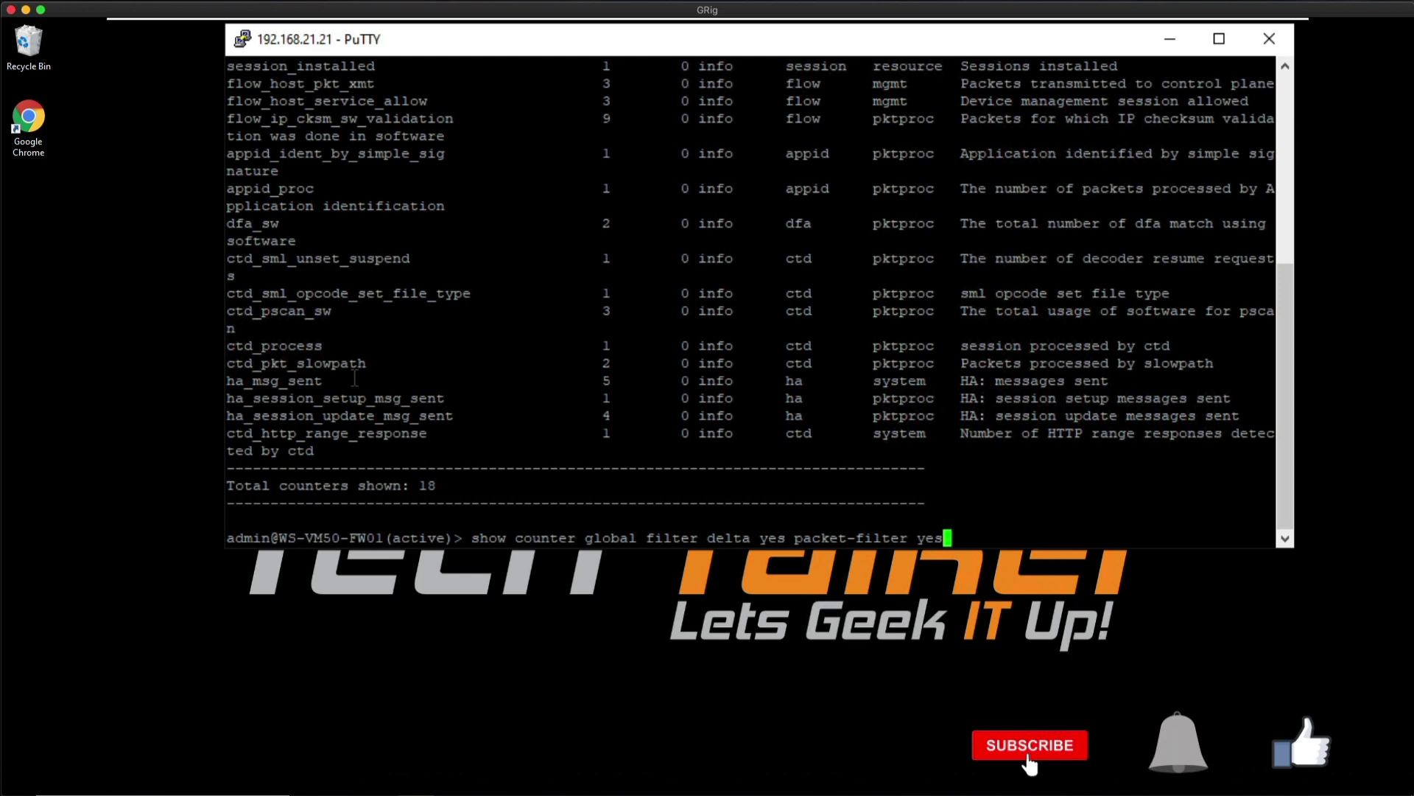
key("Return")
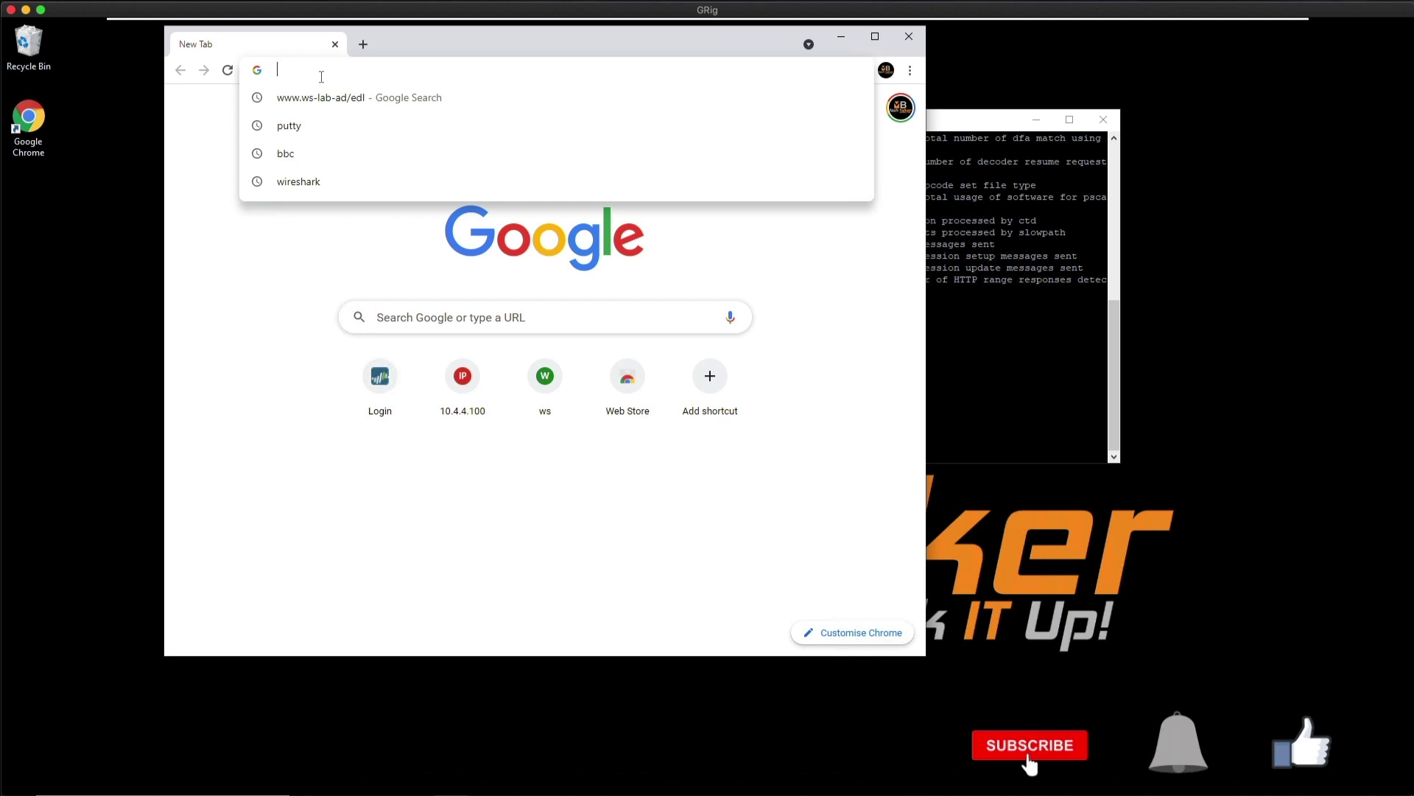
Step: Browse to the ws-lab-ad /edl/ directory listing from the suggested address
type("ws-lab-ad/edl")
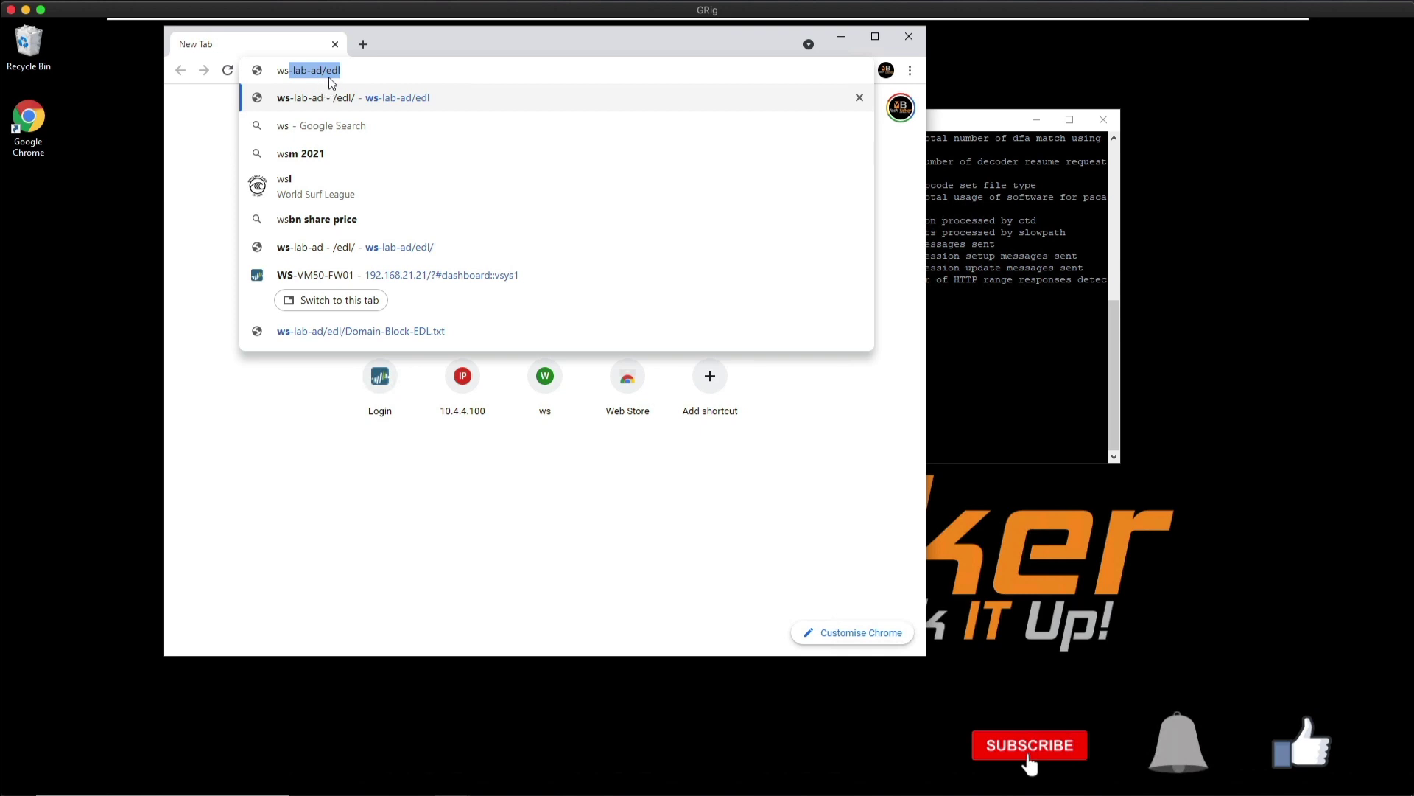
left_click(327, 77)
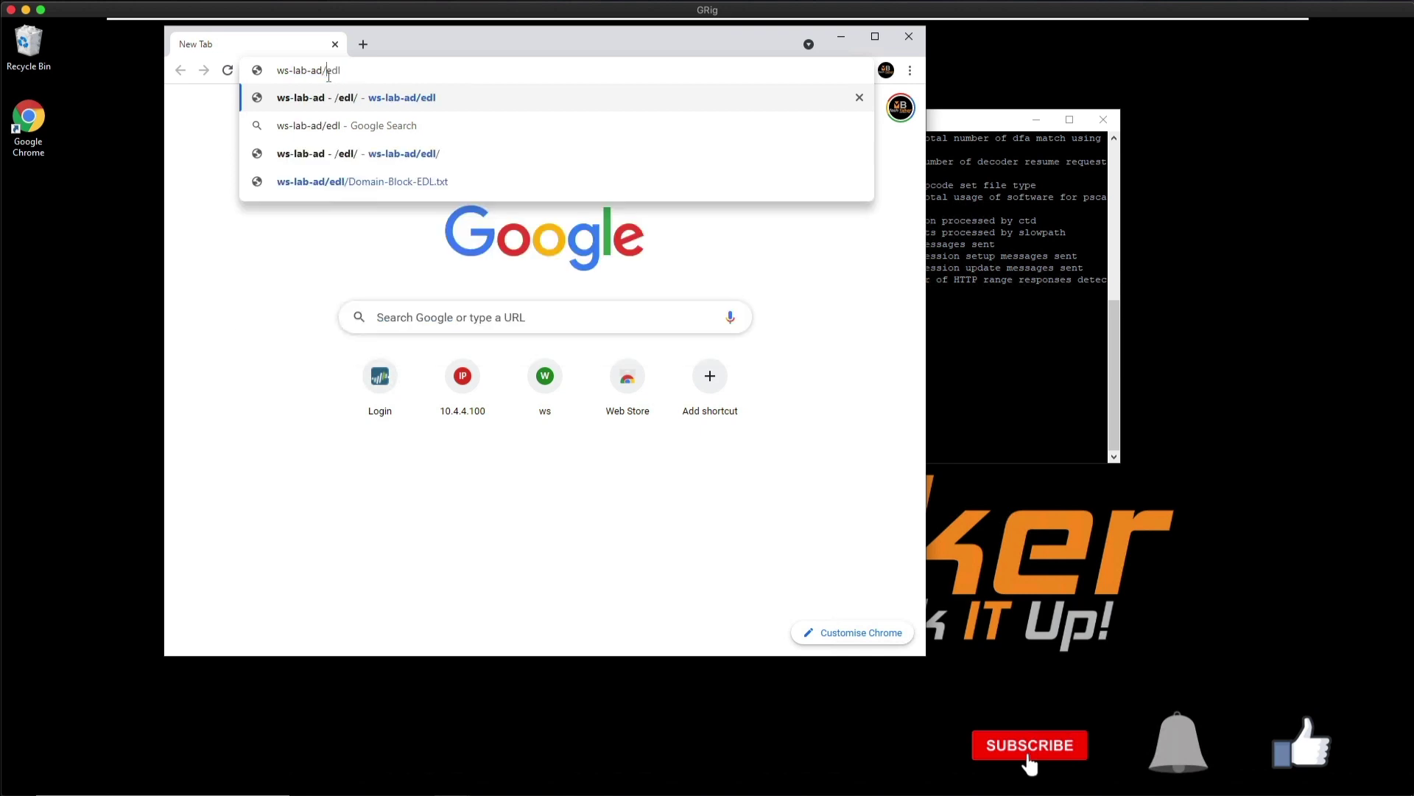
left_click(347, 109)
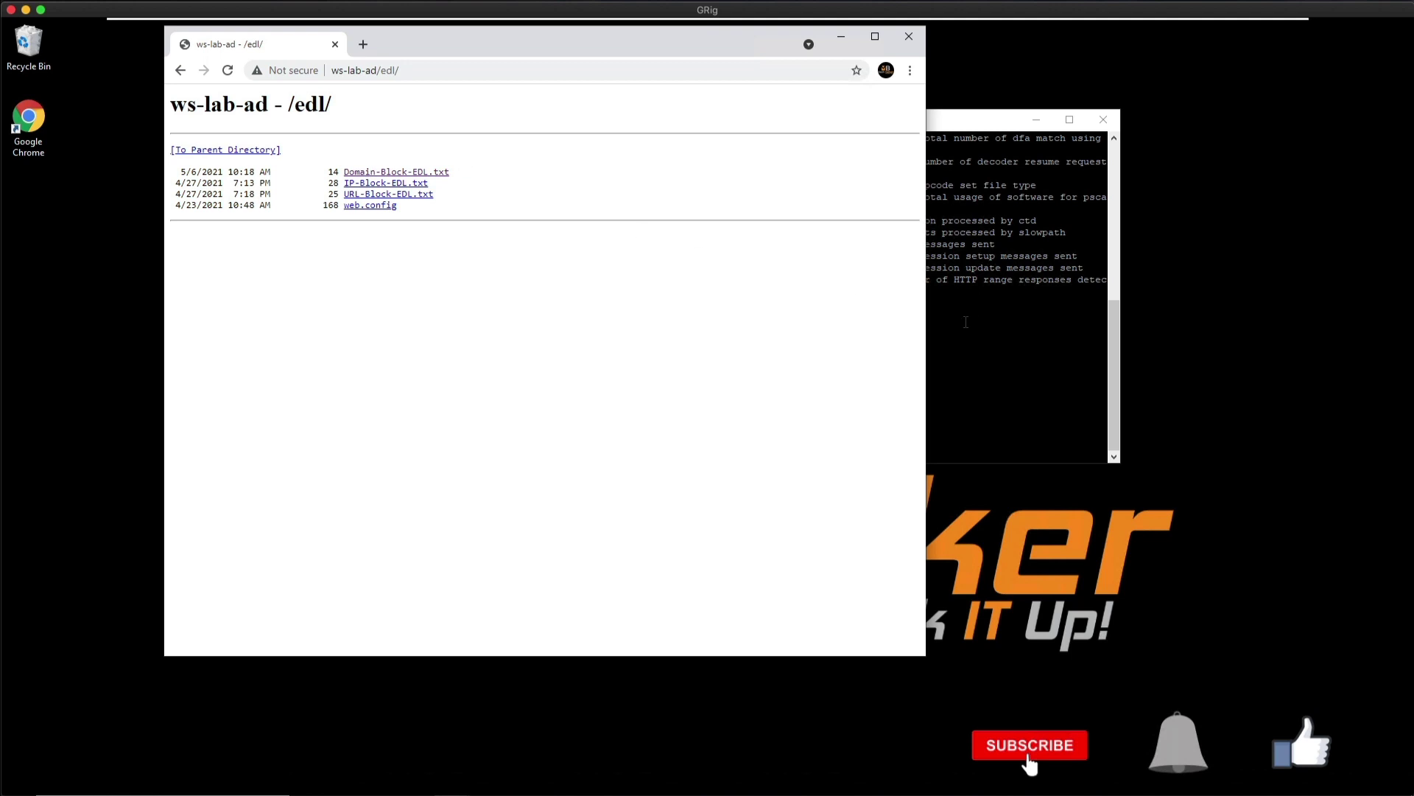
Step: Rerun the packet-filtered global counter command in PuTTY to see the new traffic counted
left_click(983, 321)
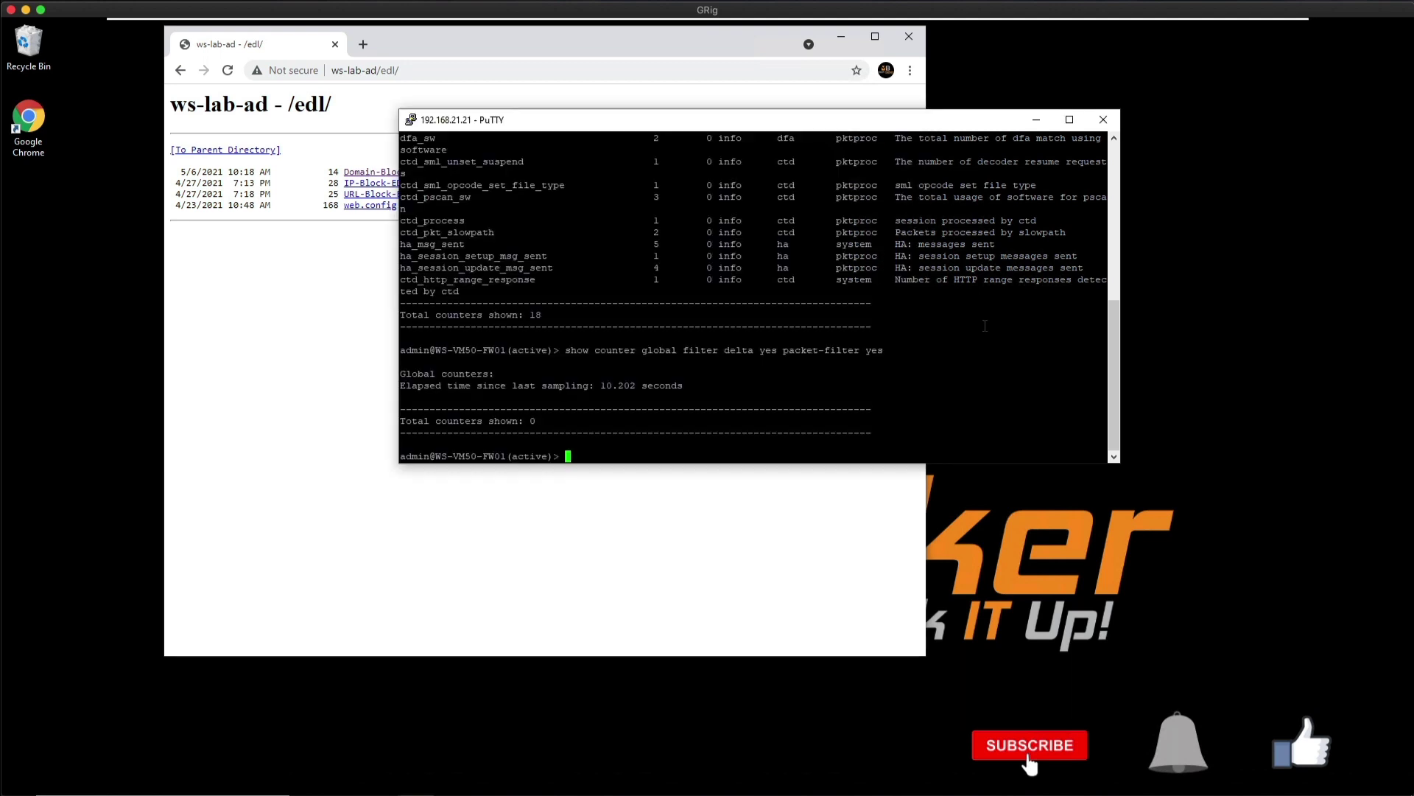
key("Up")
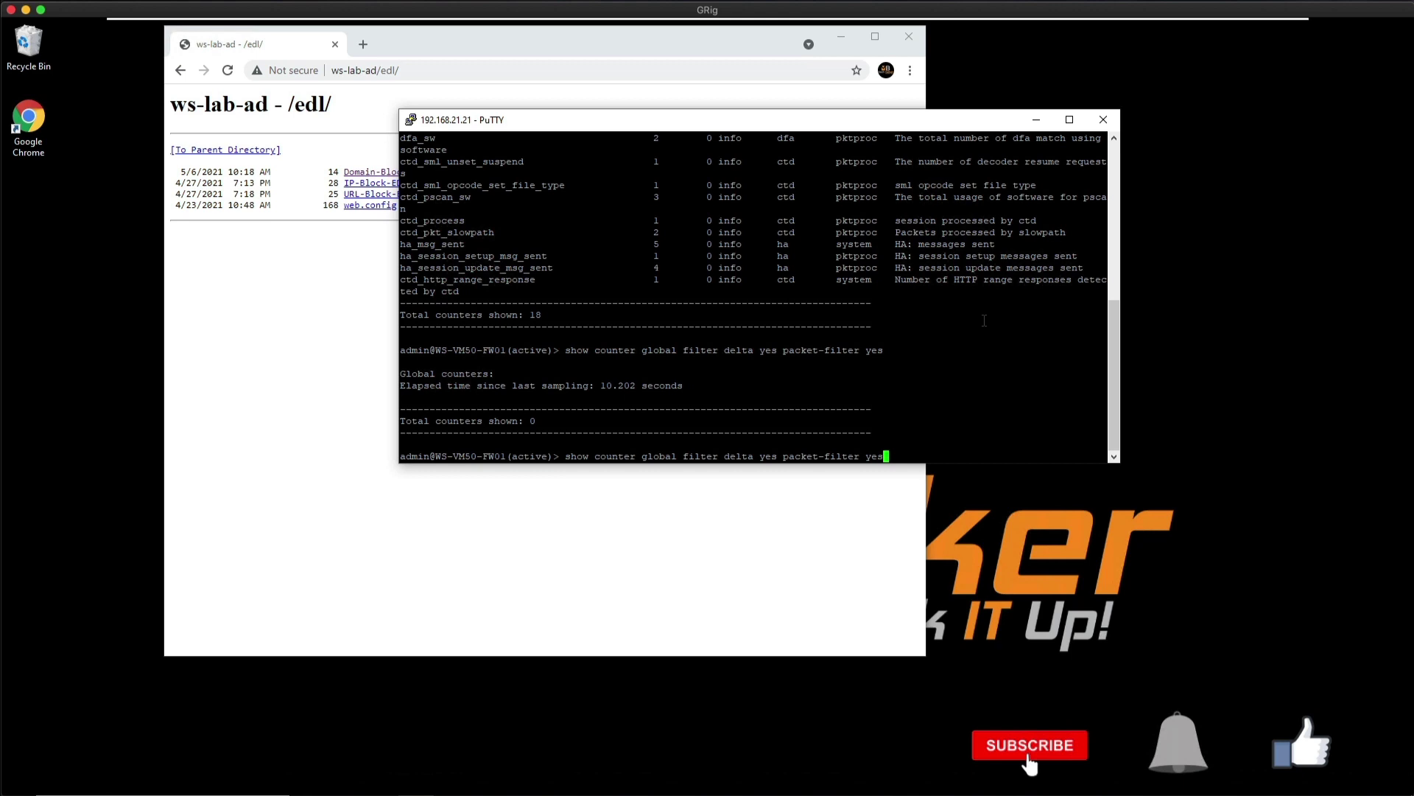
key("Return")
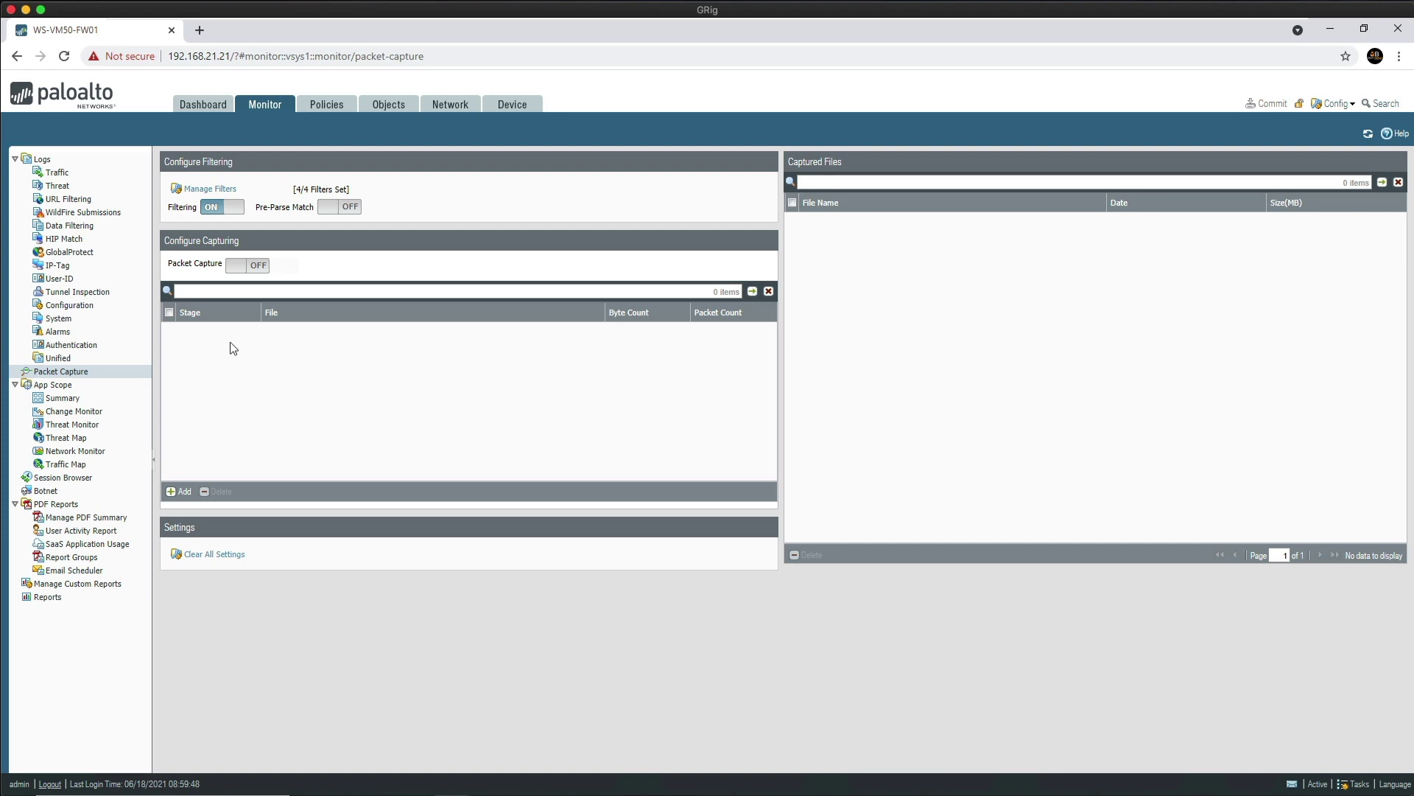
Step: Add a capture stage with Stage set to drop and File drop.pcap
left_click(182, 491)
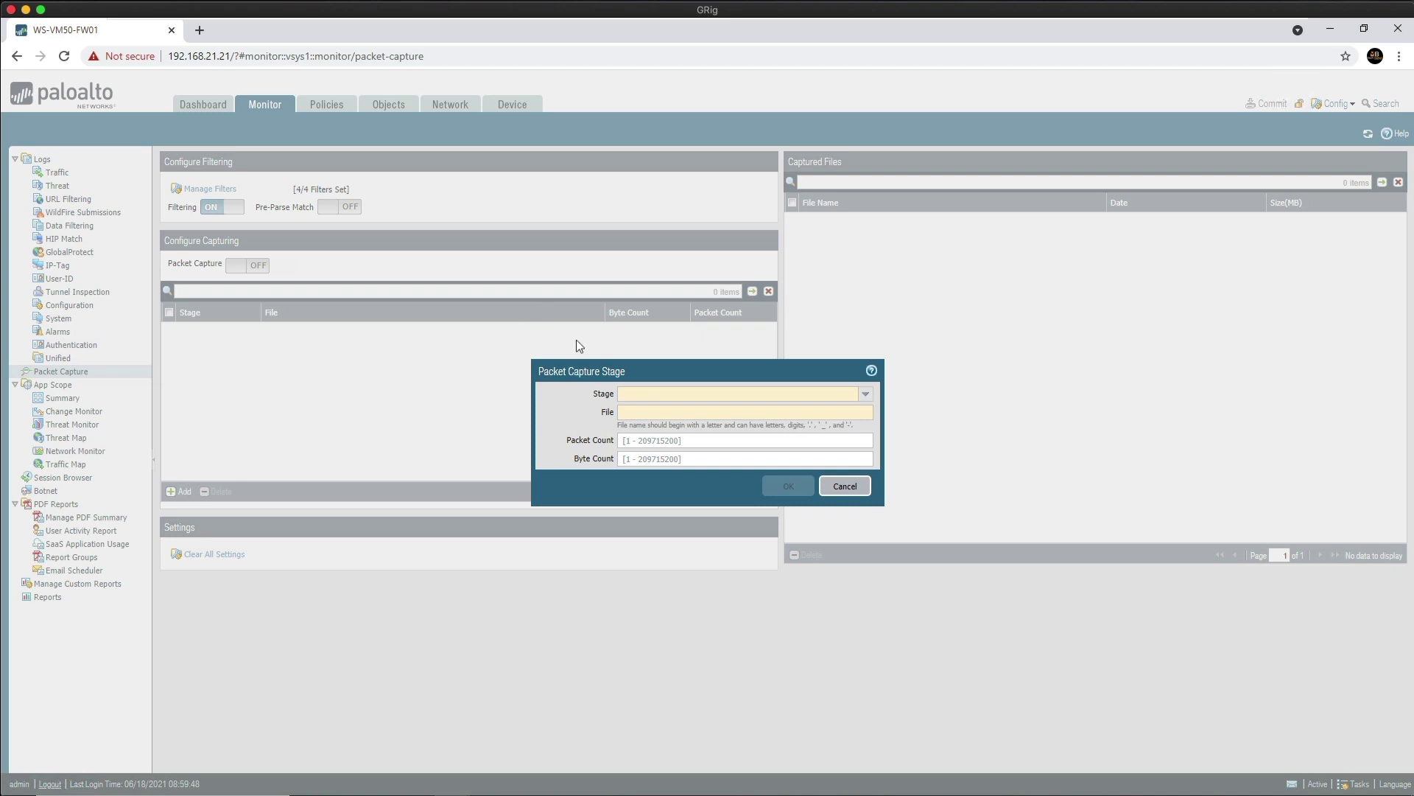
left_click(866, 394)
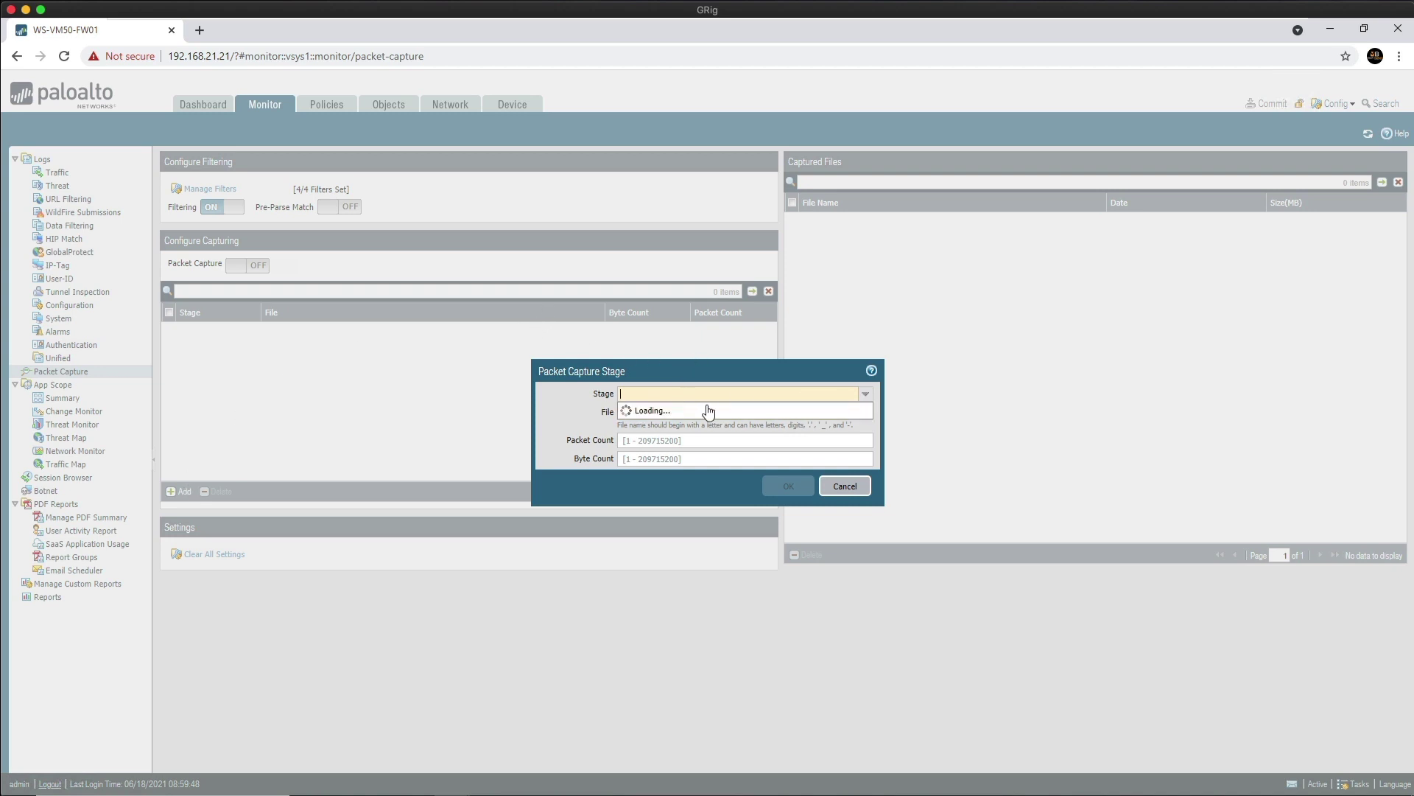
left_click(638, 409)
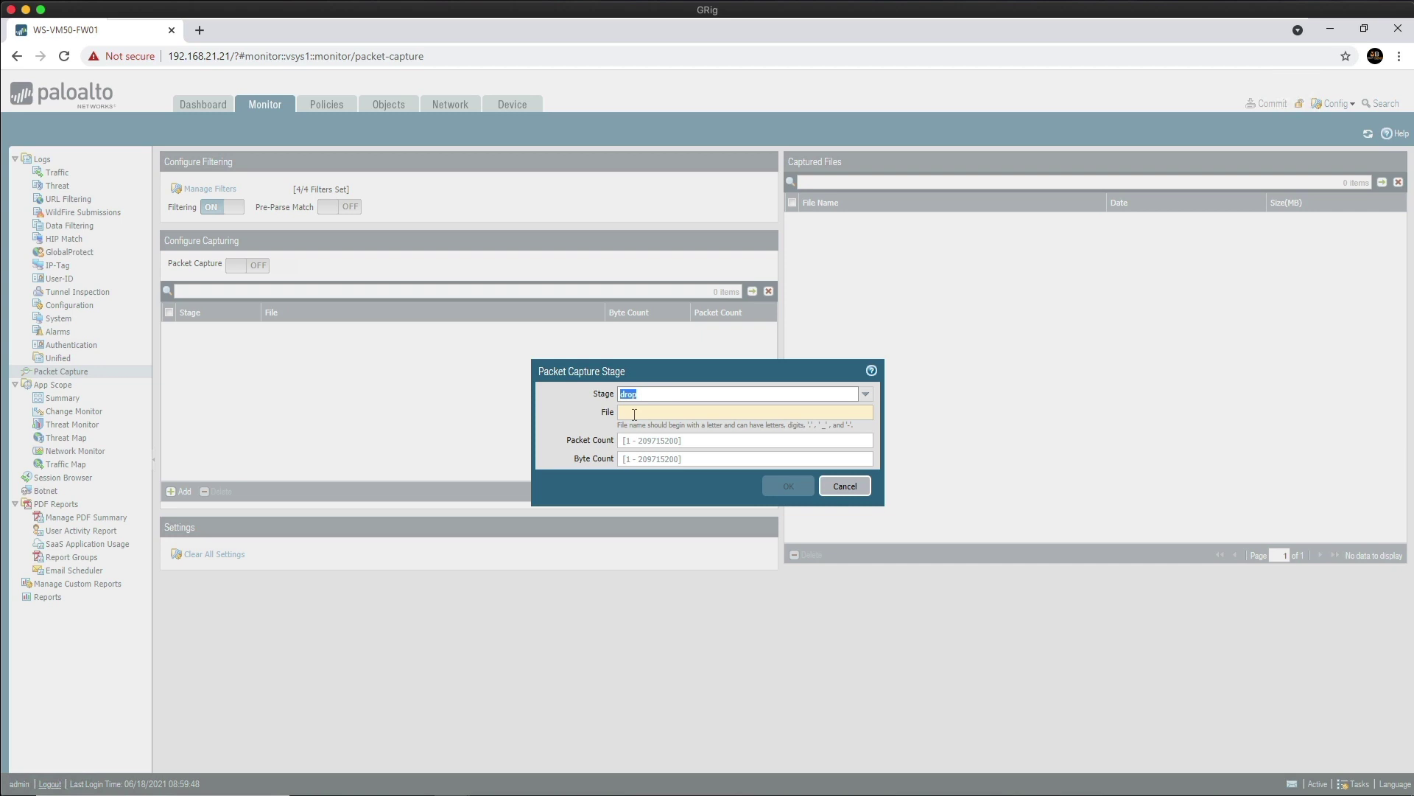
left_click(670, 412)
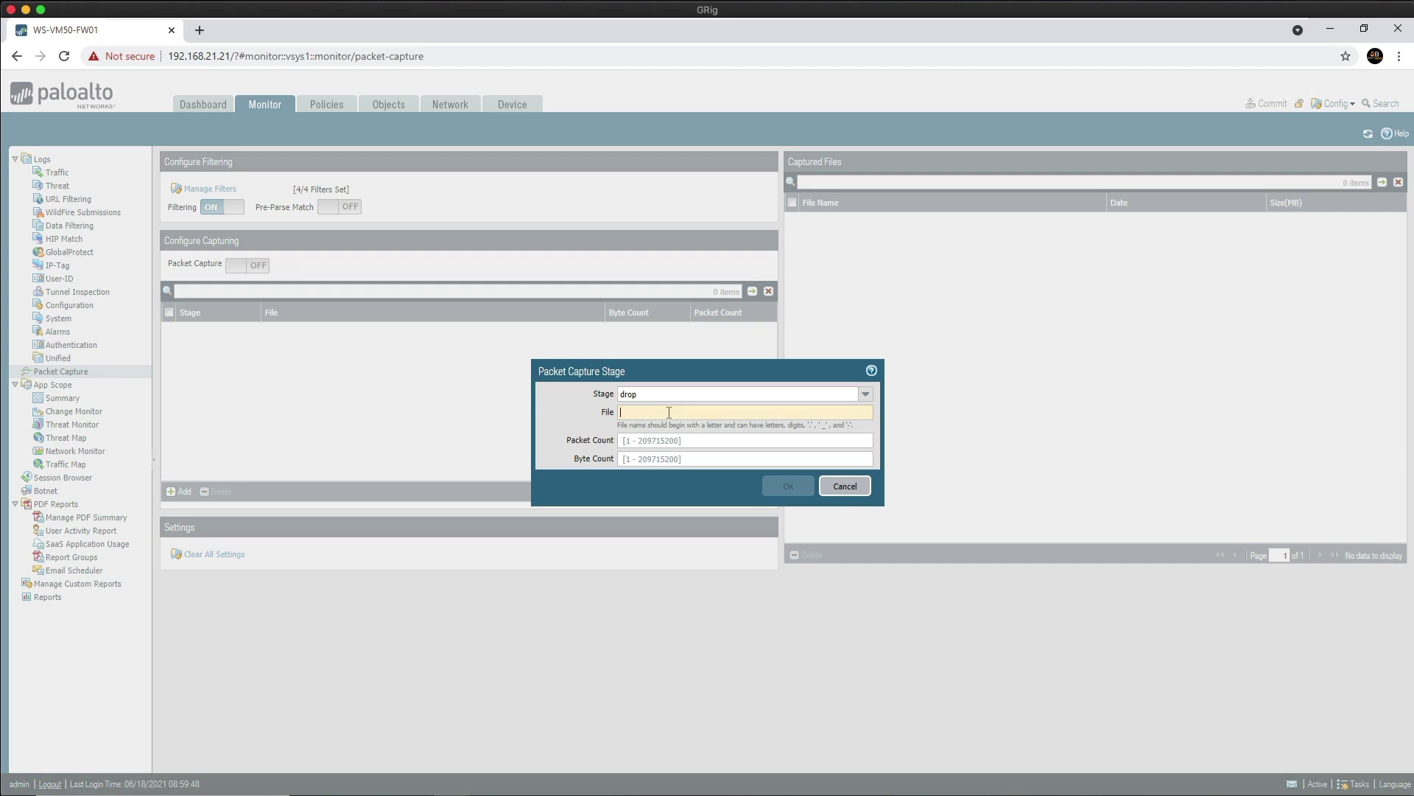
type("drop")
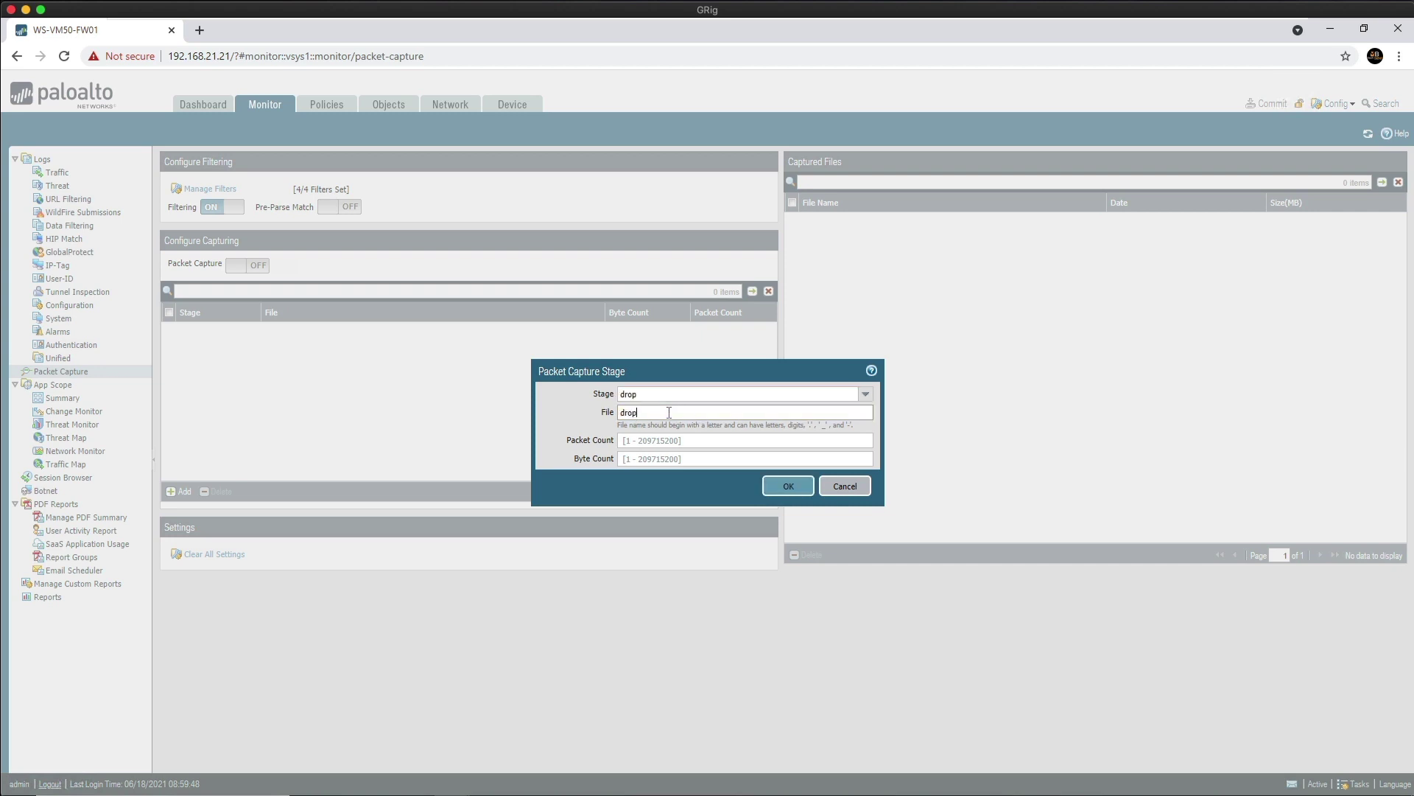
type(".pcap")
left_click(787, 487)
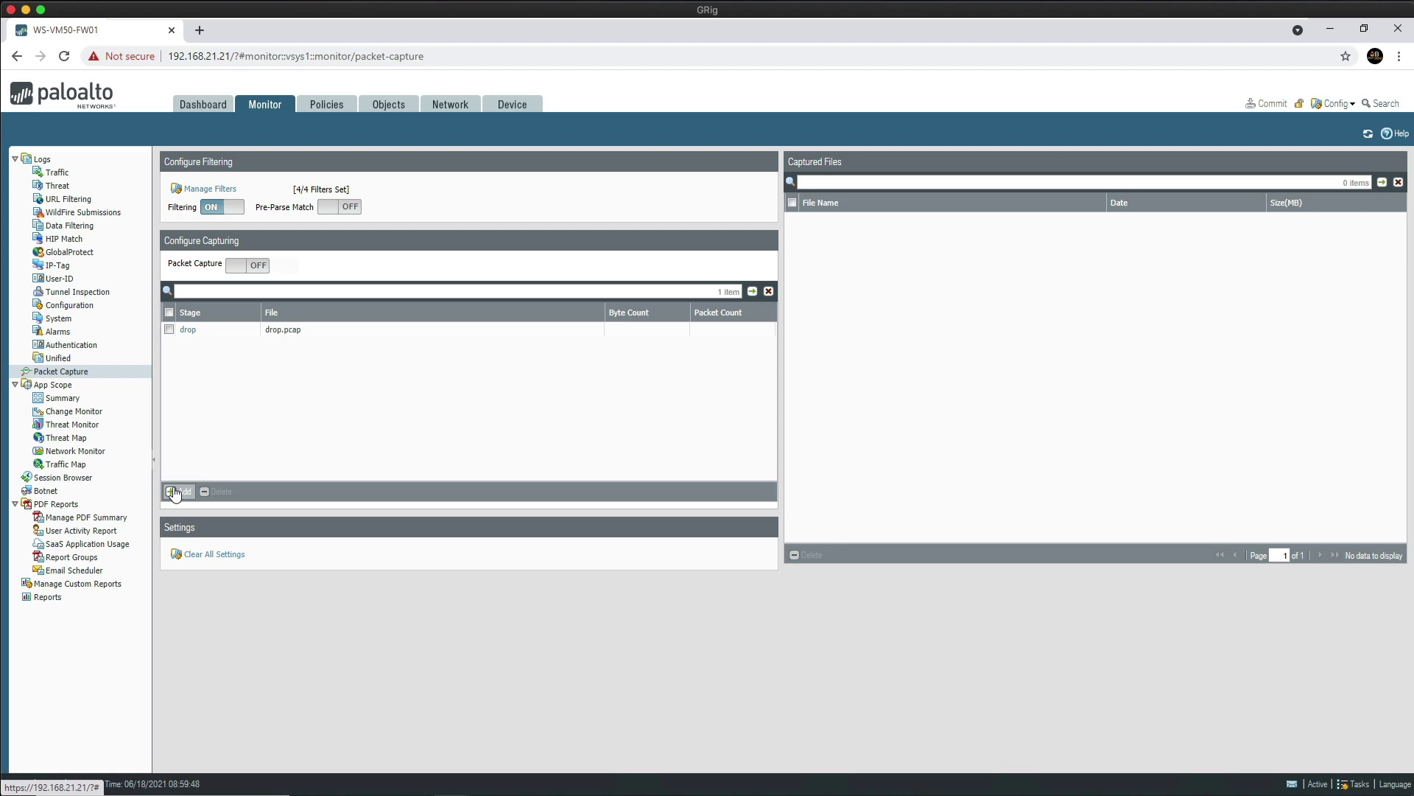
Step: Add a receive-stage packet capture writing to rx.pcap
left_click(181, 491)
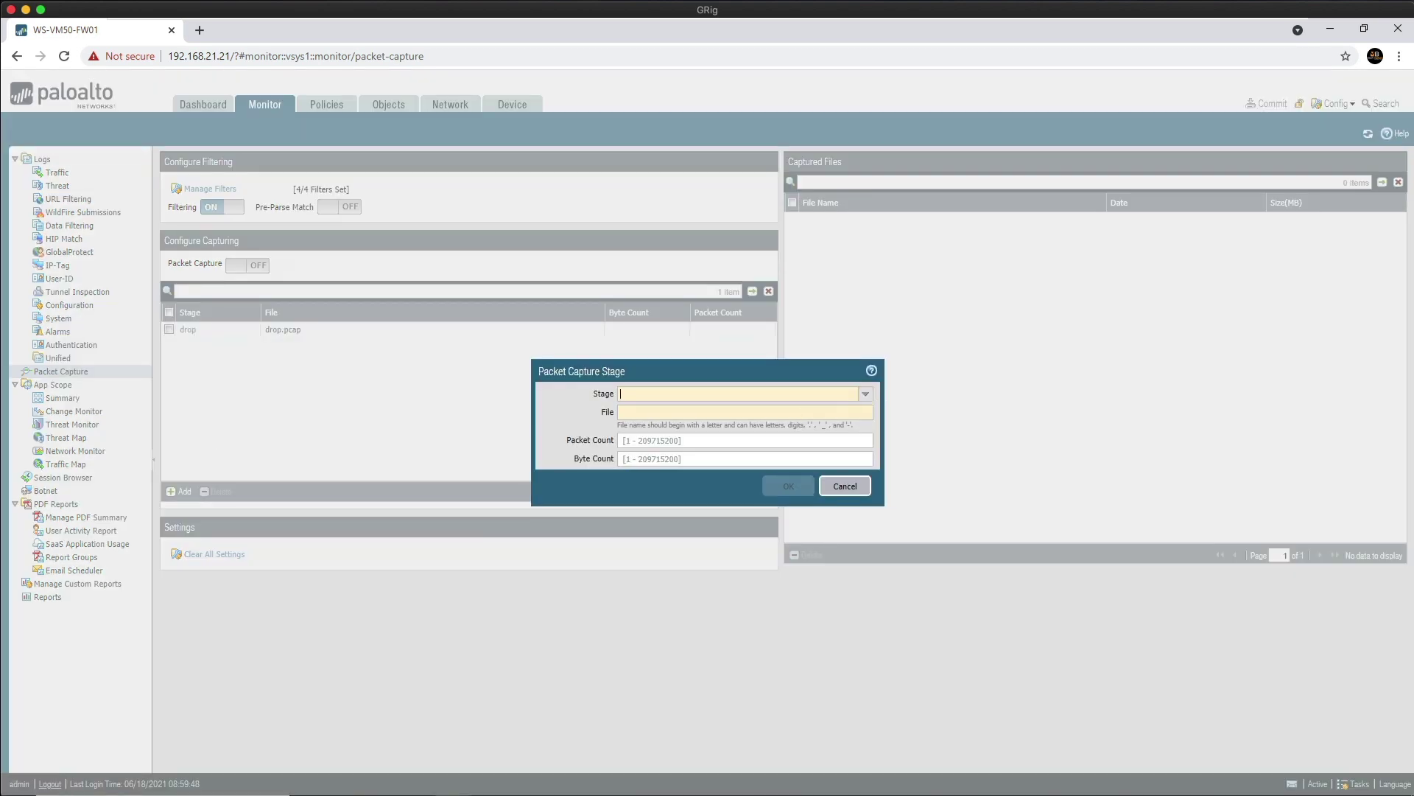
left_click(744, 390)
left_click(649, 440)
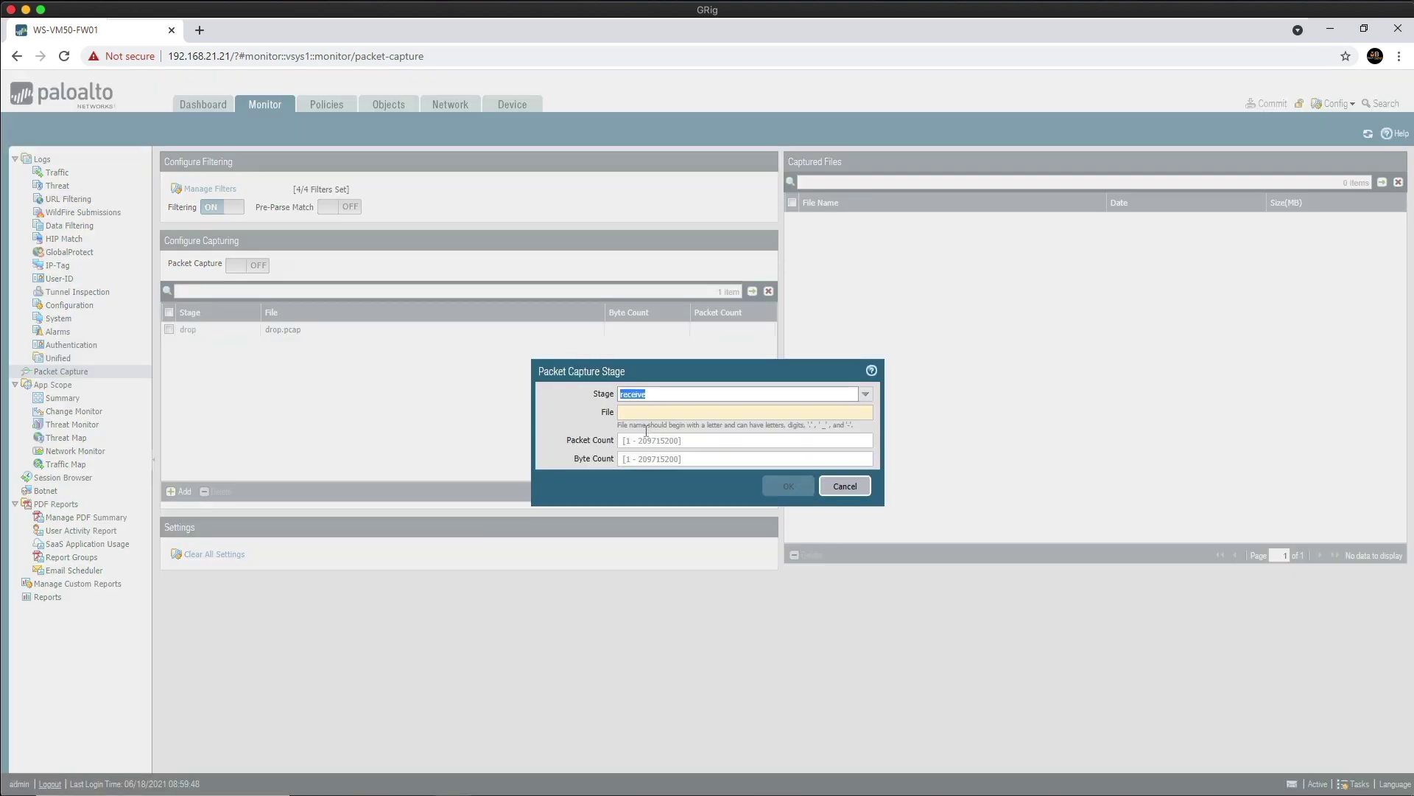
left_click(639, 411)
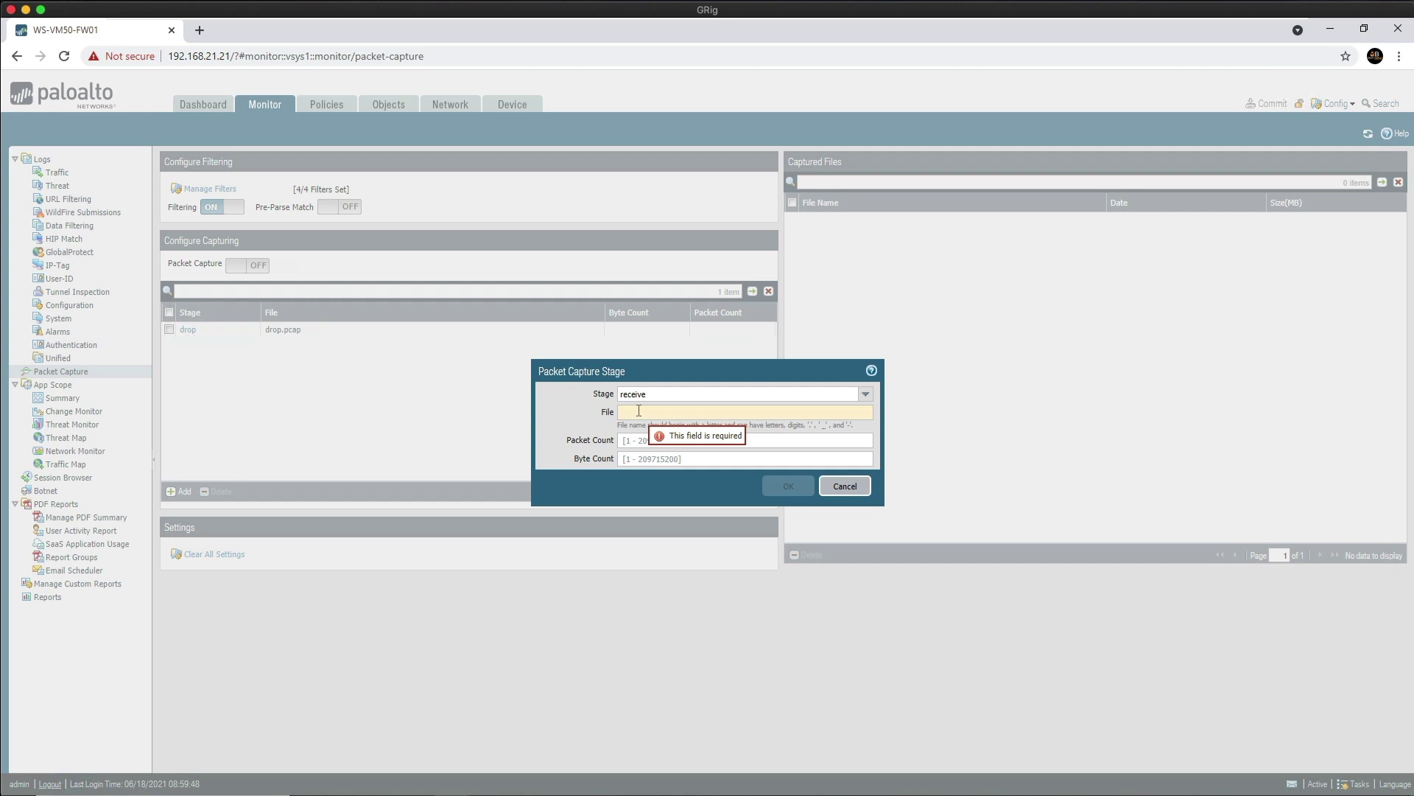
type("rx.pcap")
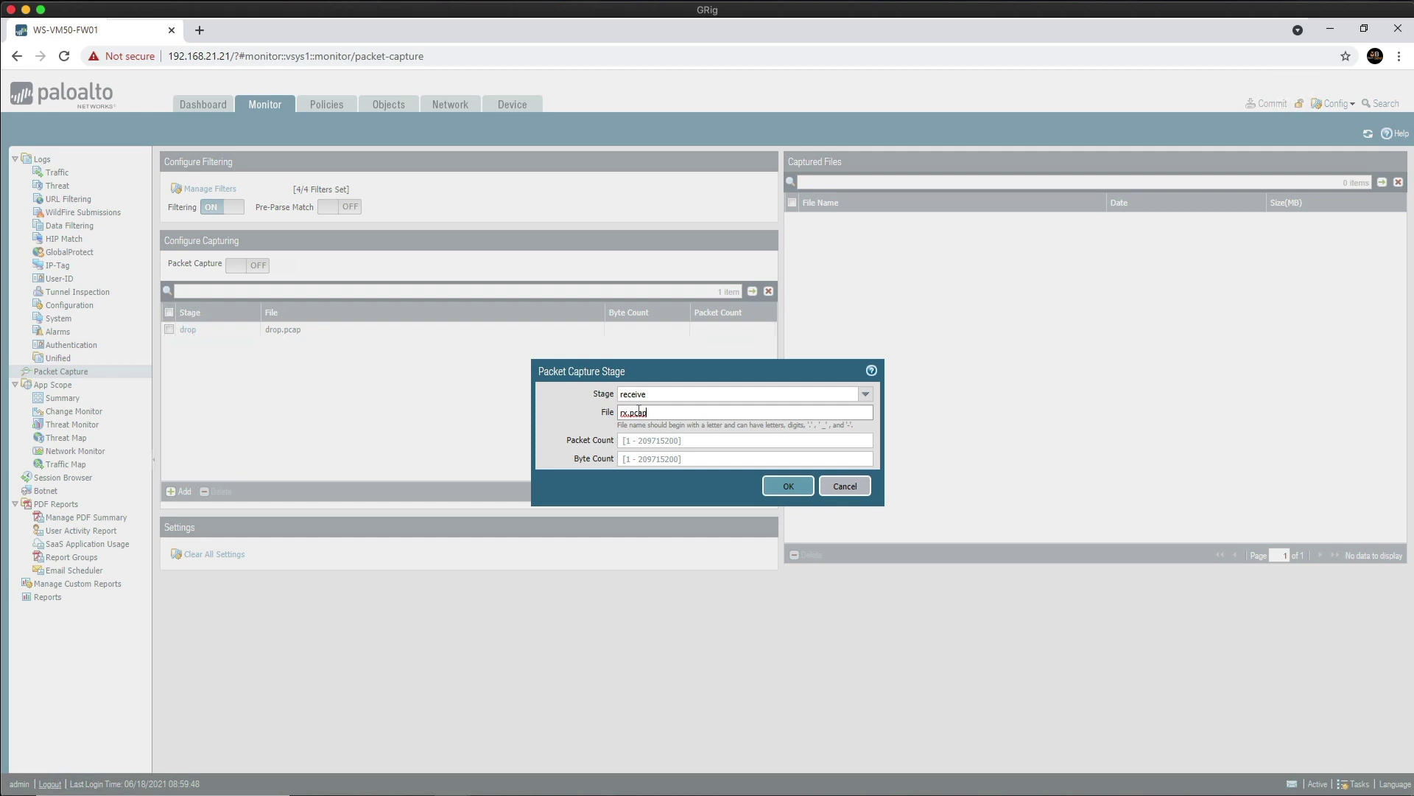
left_click(784, 486)
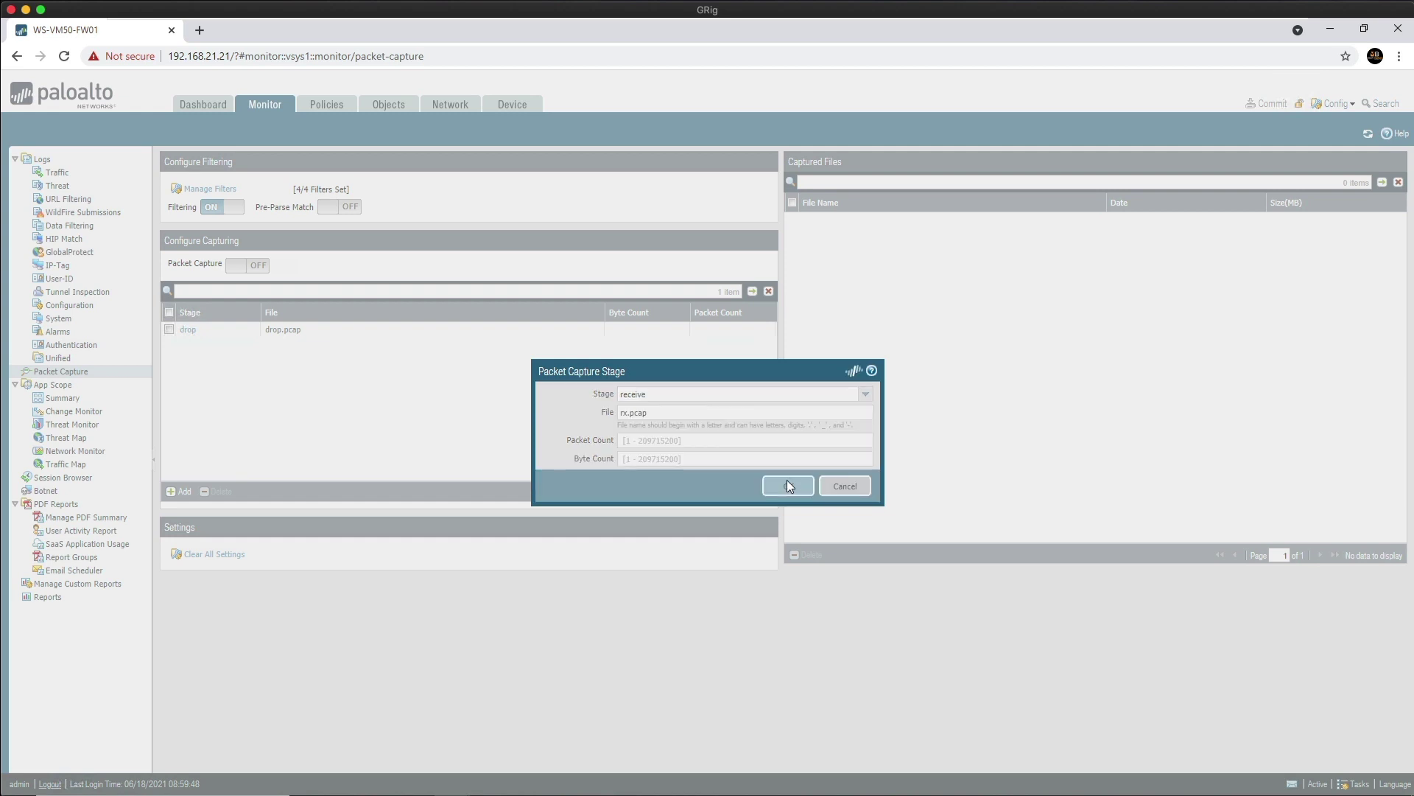
Step: Add a transmit-stage packet capture writing to tx.pcap
left_click(182, 491)
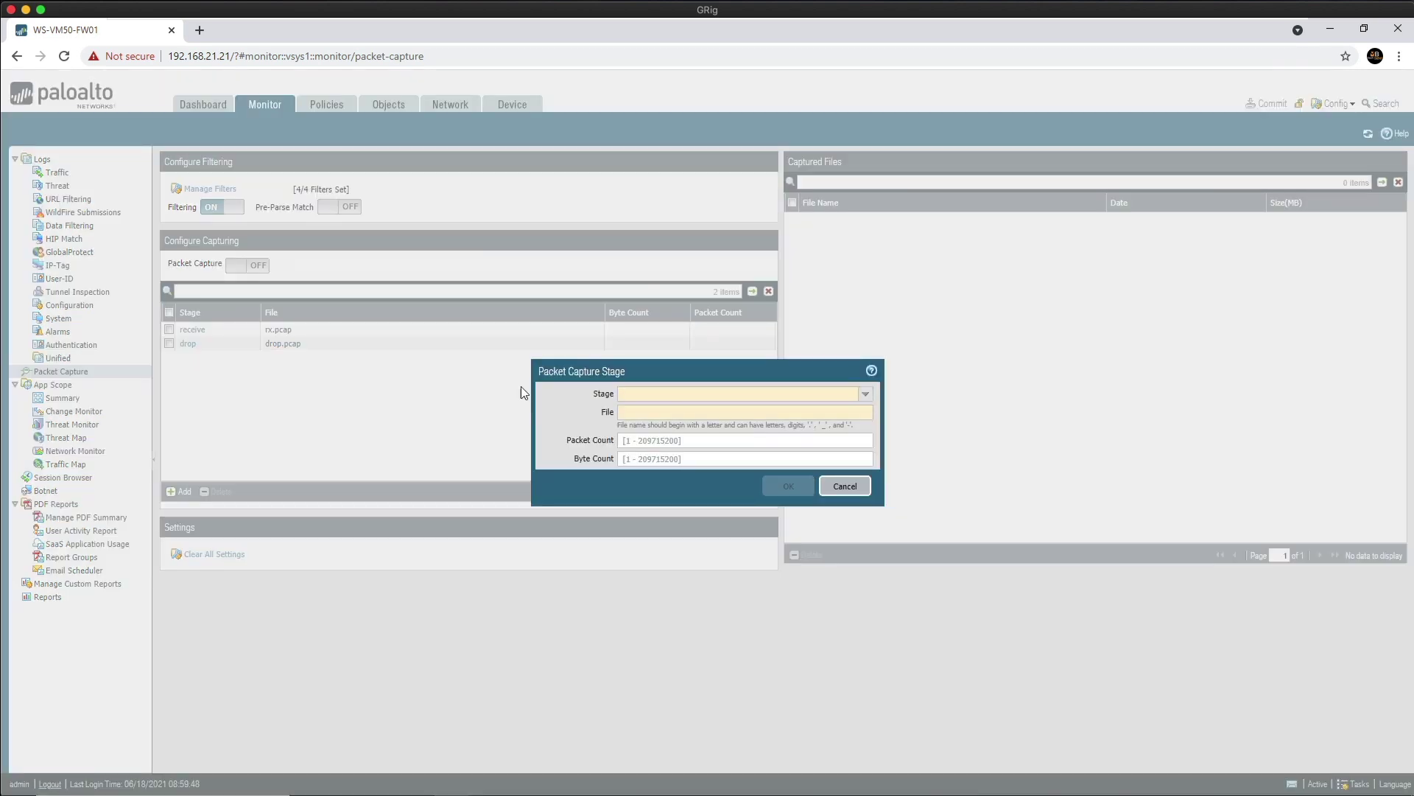
left_click(865, 393)
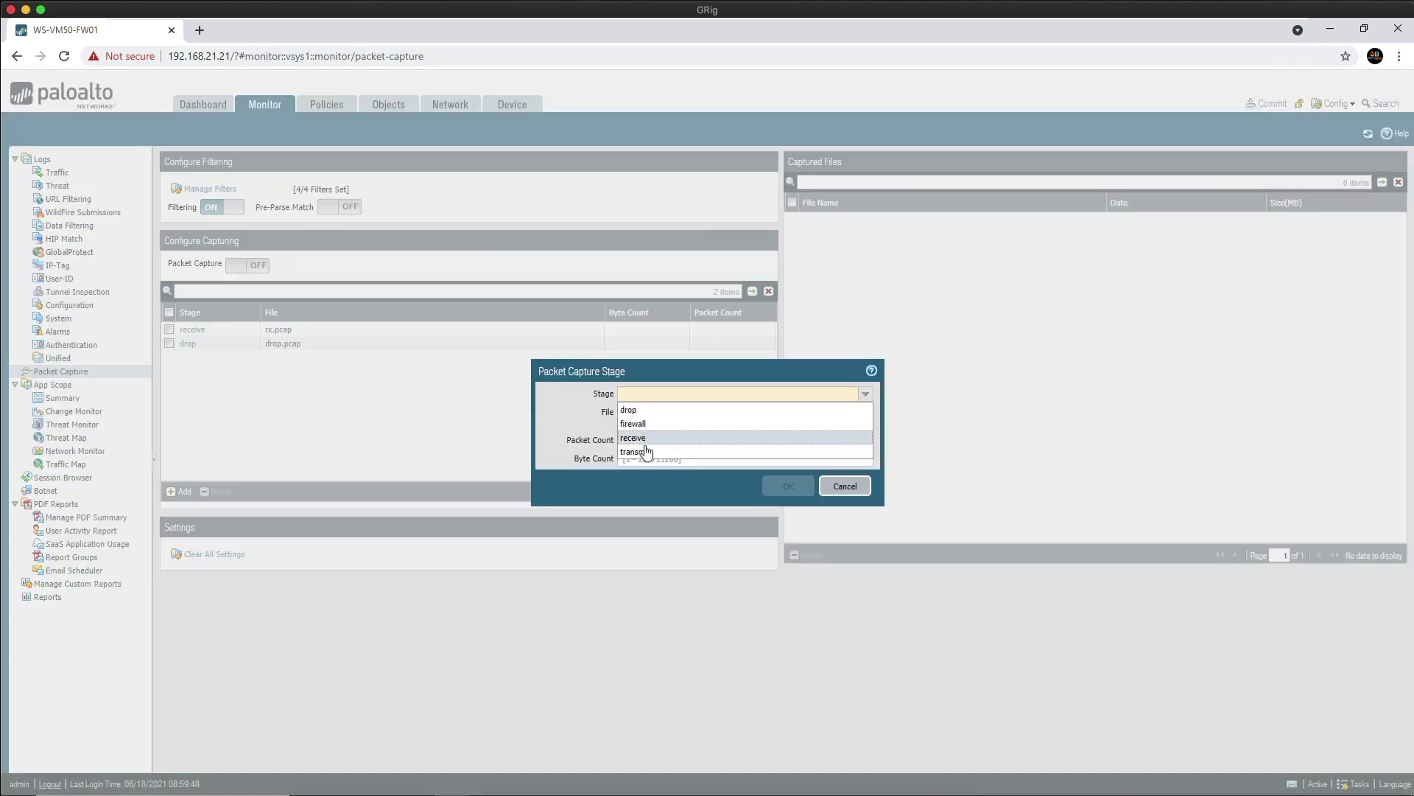
left_click(639, 451)
left_click(631, 411)
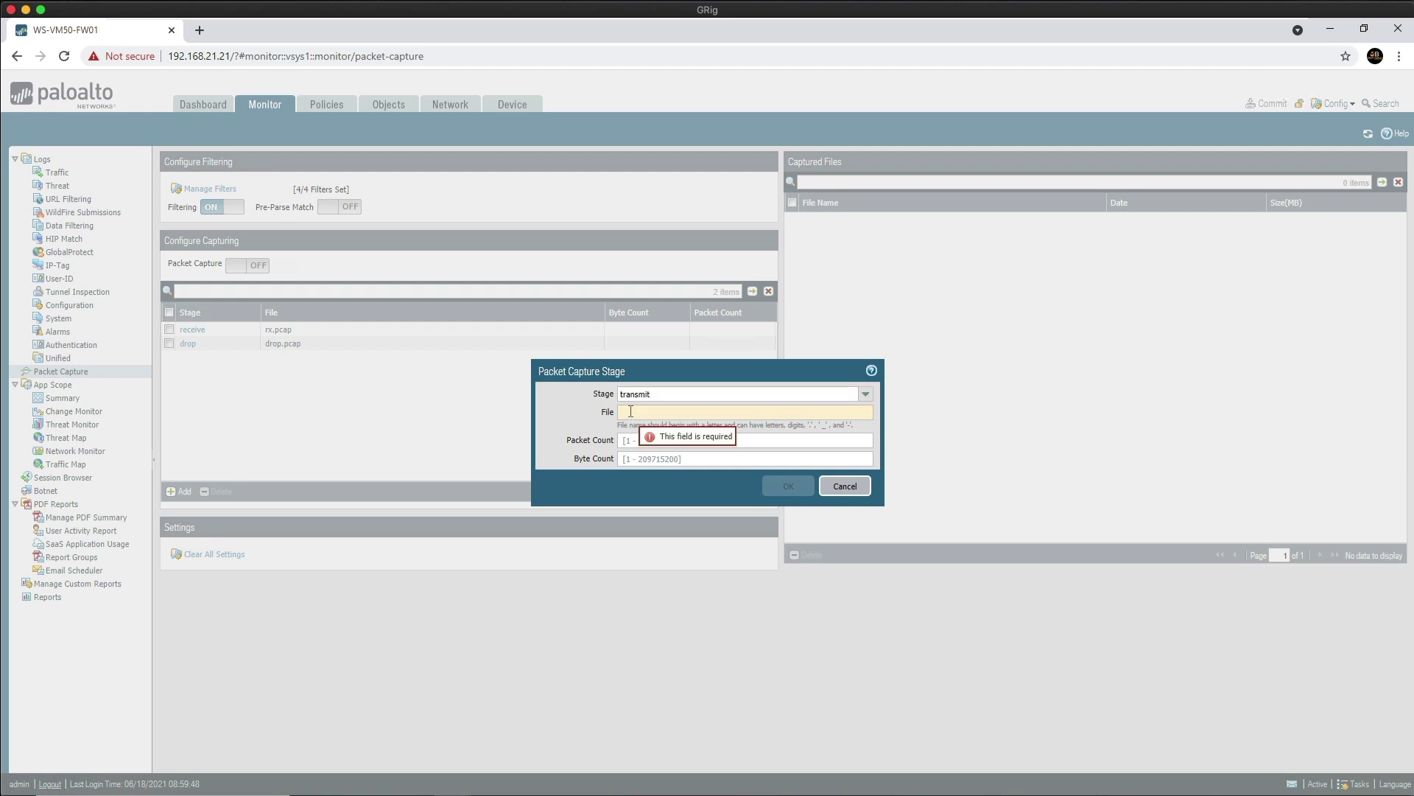
type("tx.pcap")
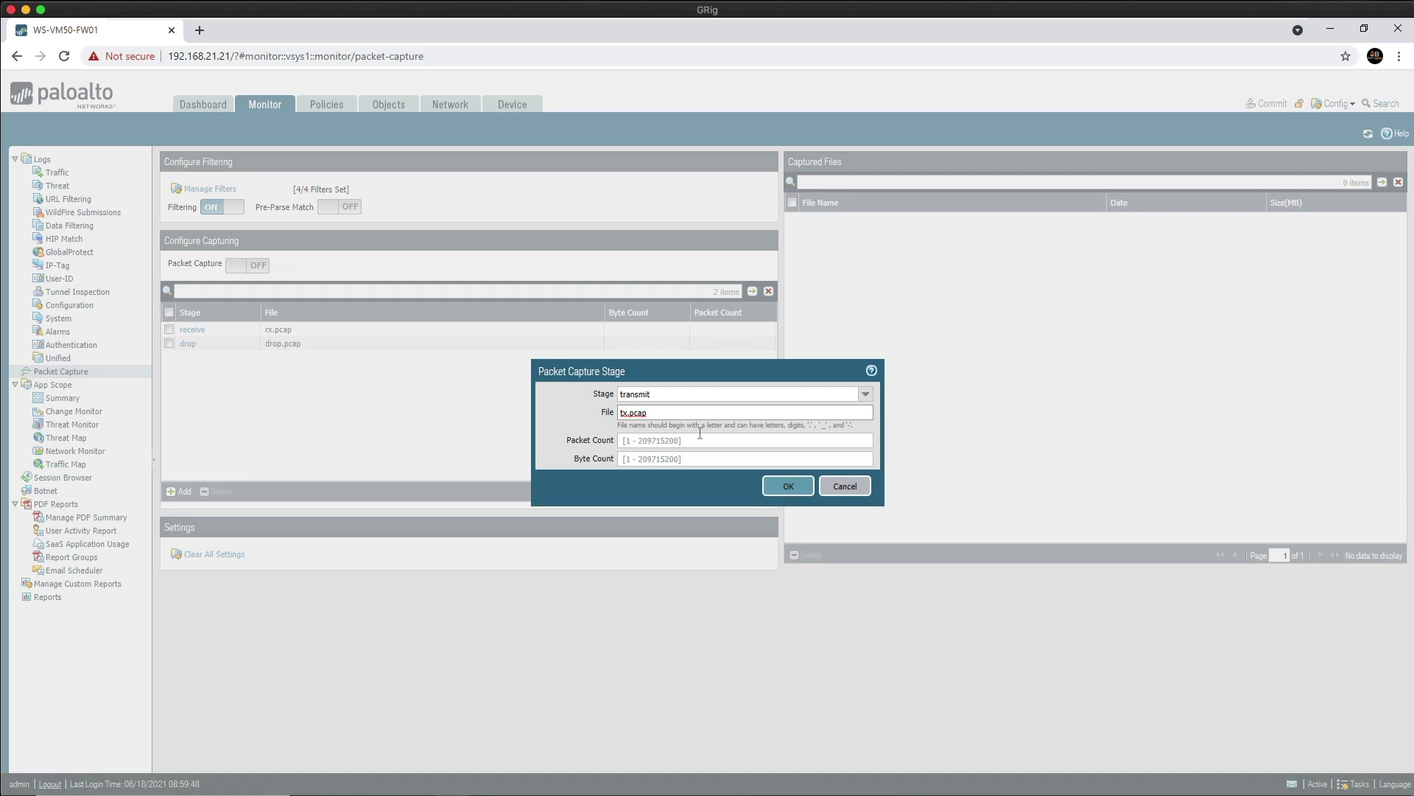
left_click(785, 483)
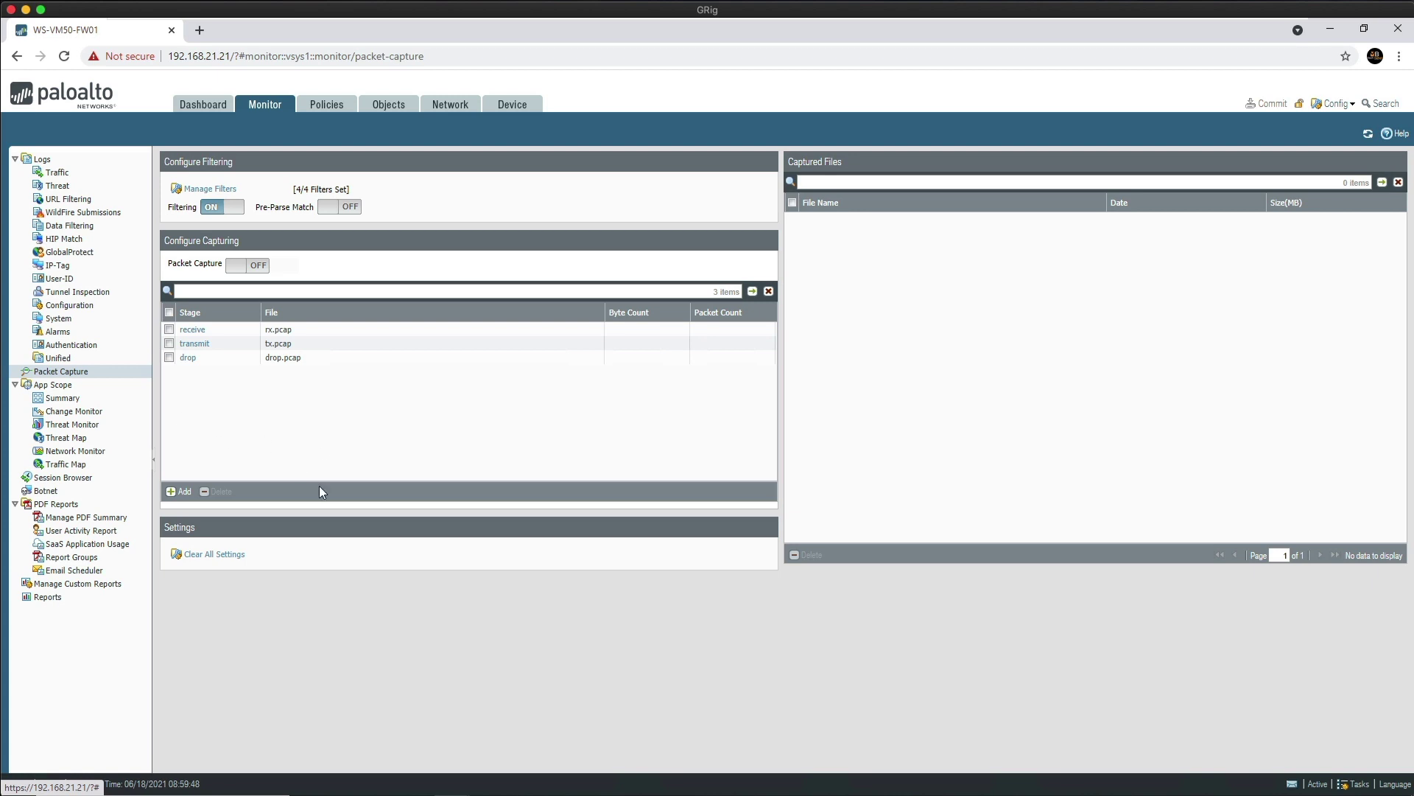
Step: Add a fourth capture stage, firewall, with File fw.pcap
left_click(180, 490)
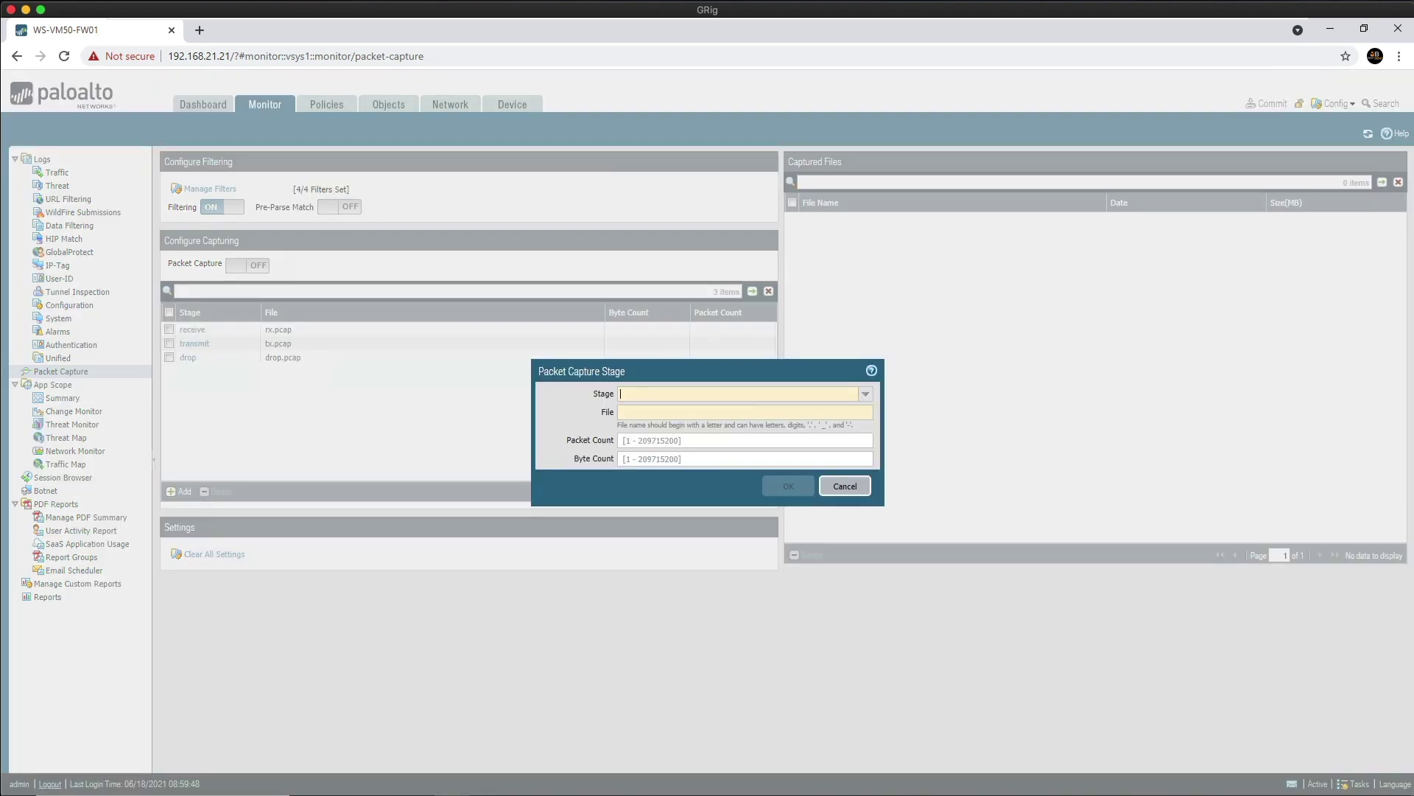
left_click(866, 394)
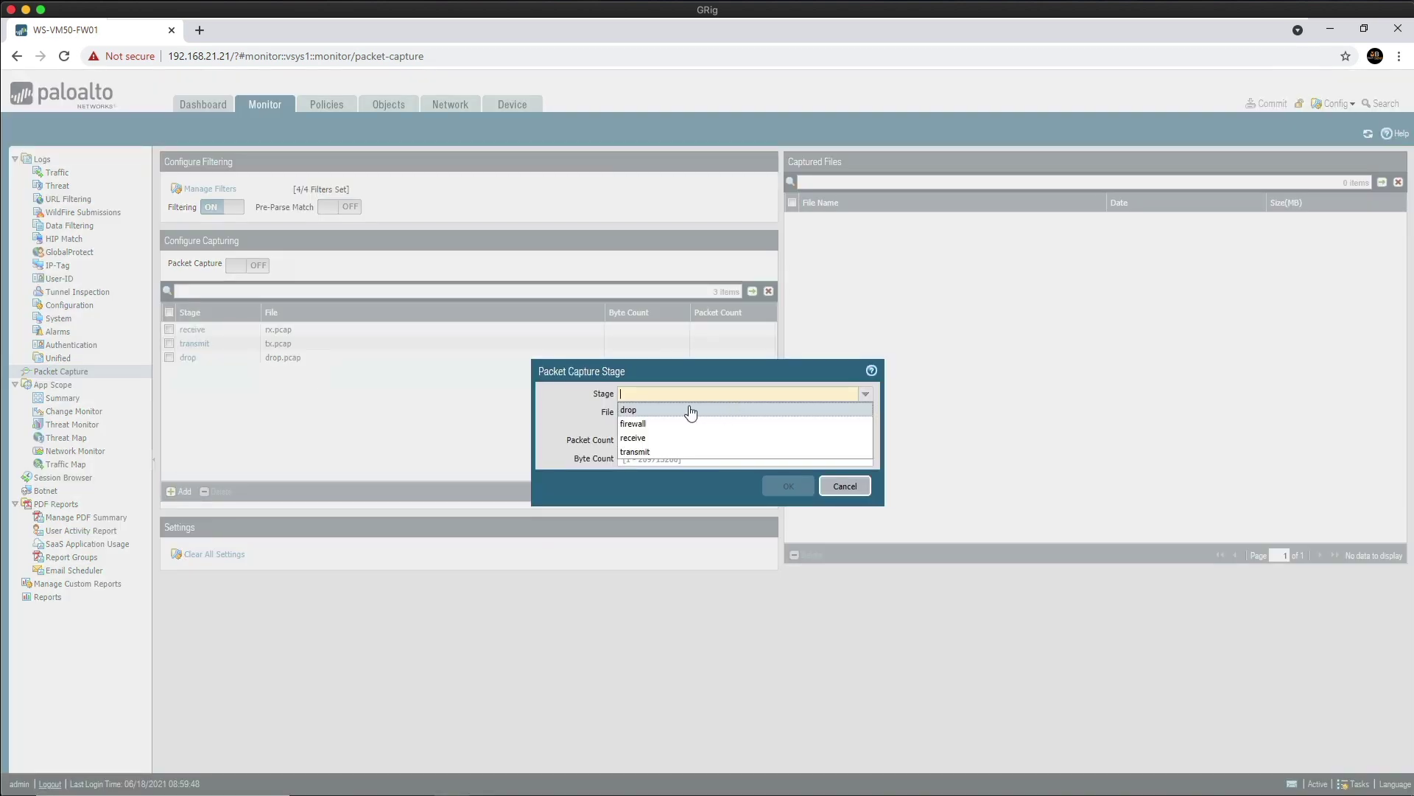
left_click(645, 419)
left_click(643, 413)
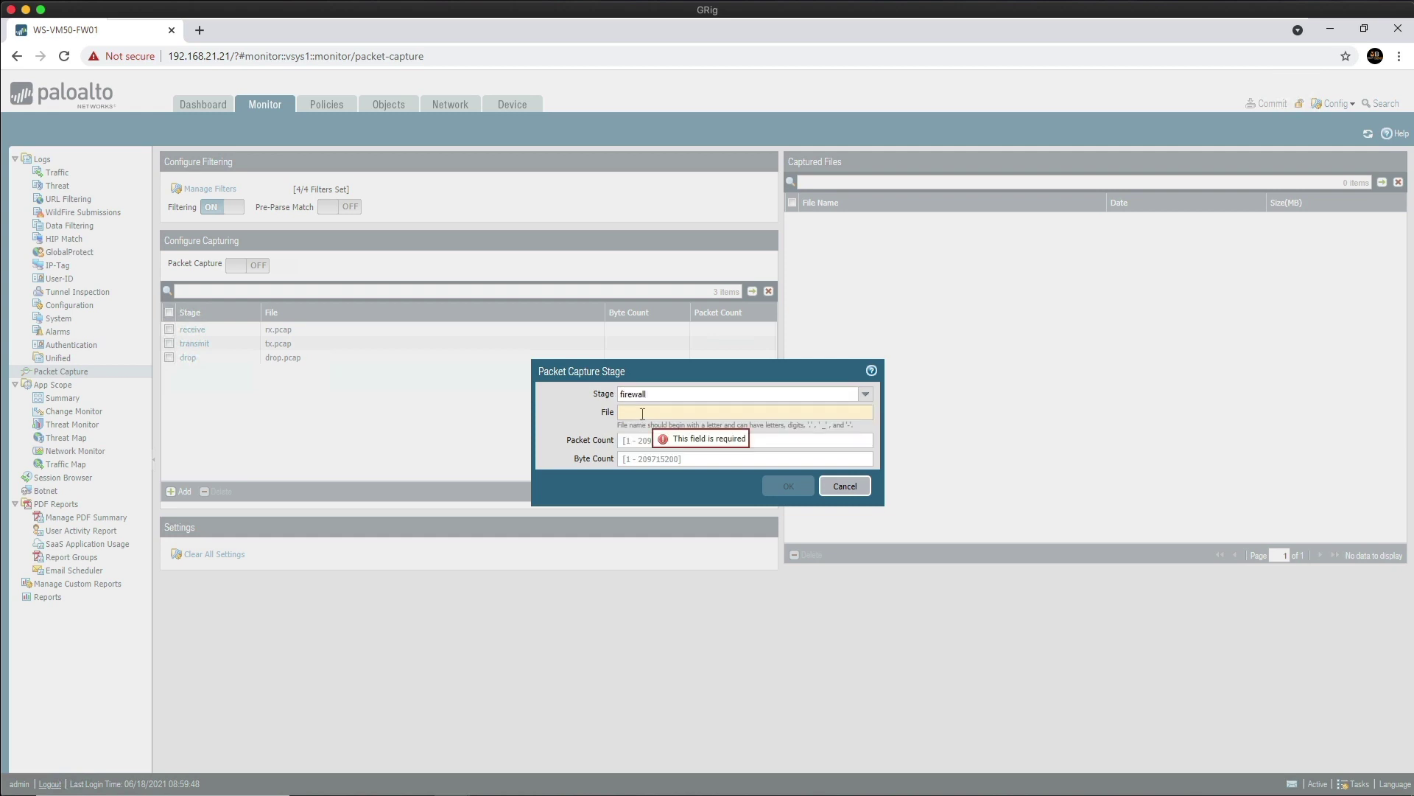
type("fw.pcap")
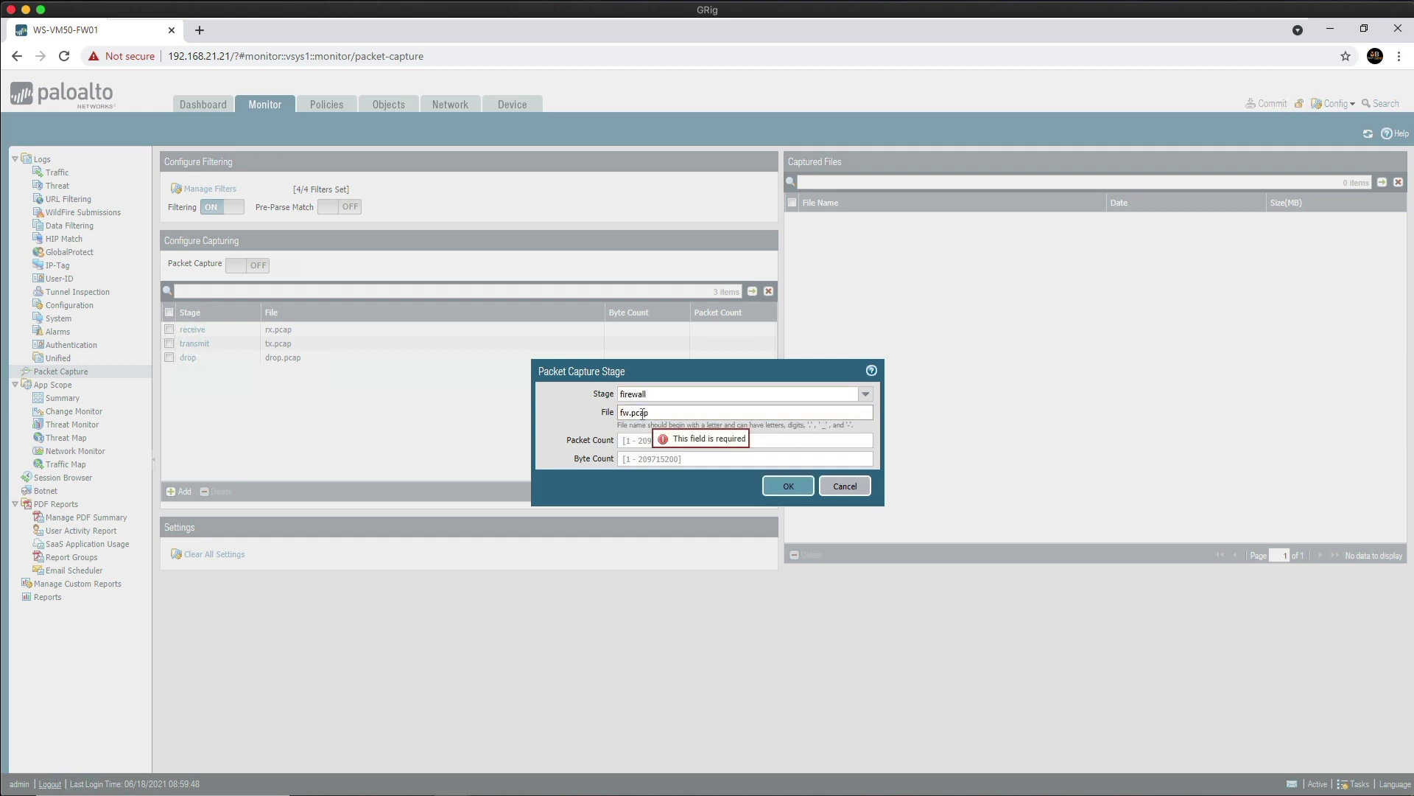
left_click(786, 488)
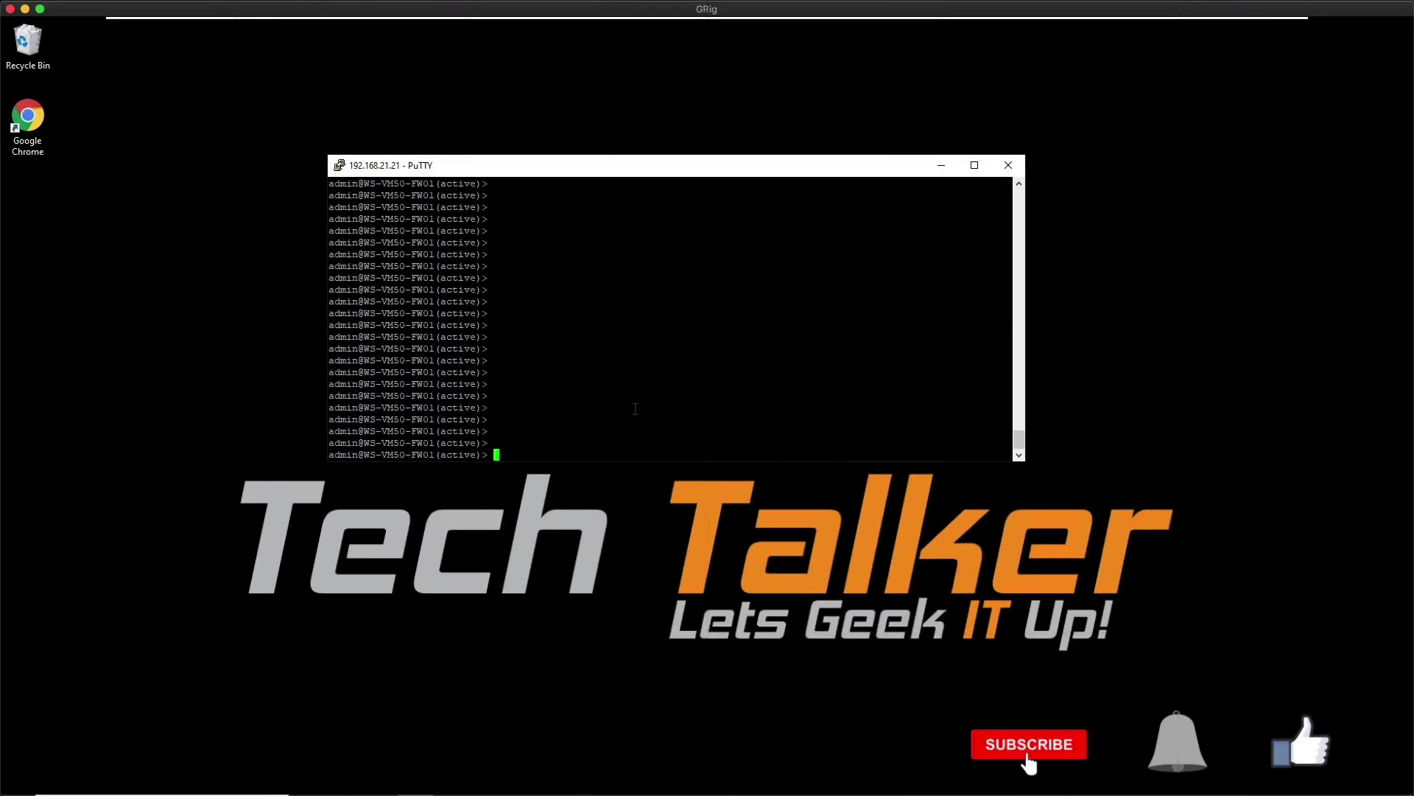
Step: List the firewall's sessions with 'show session all', then begin a 'clear session id' command
type("show session all")
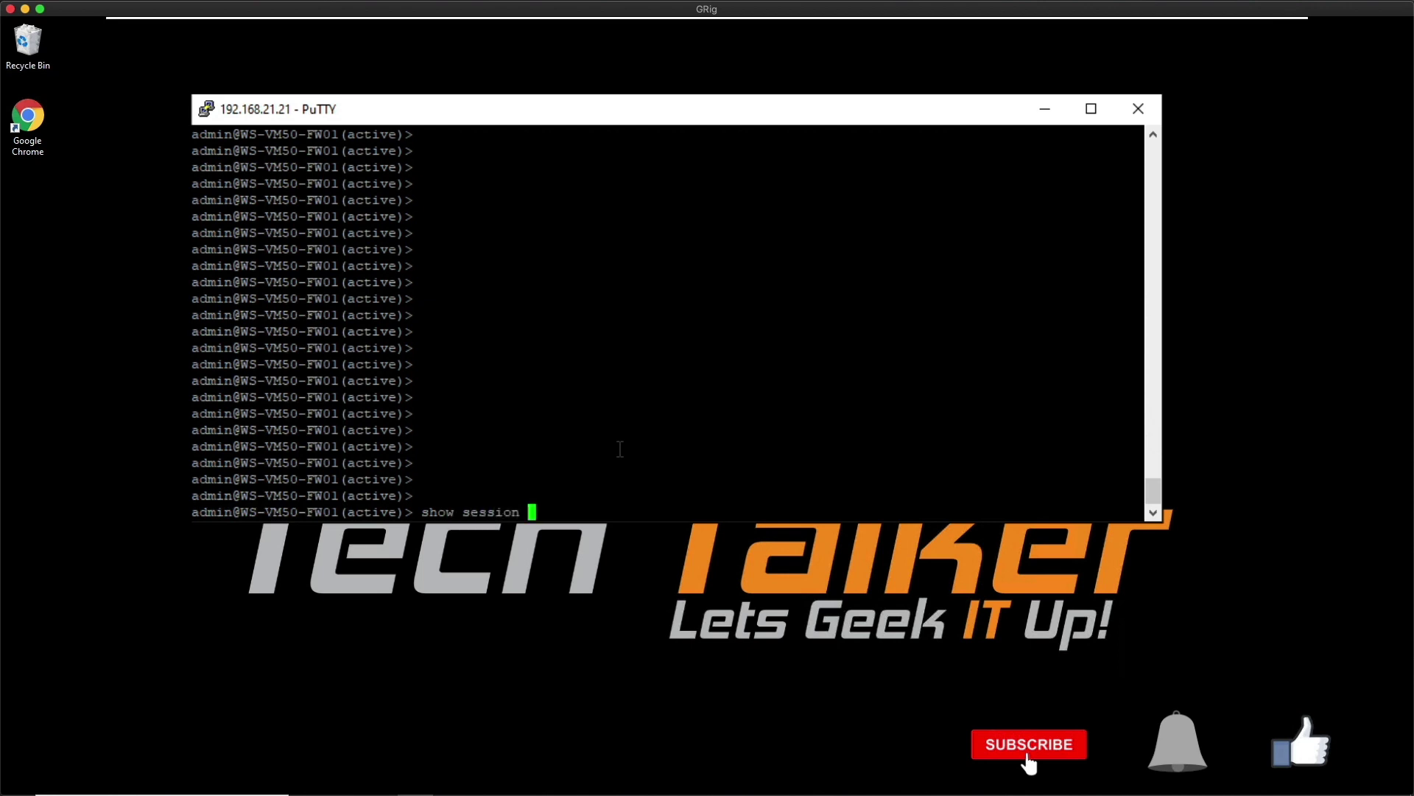
key("Return")
key("Return")
key("Return")
key("Return")
key("Return")
key("Return")
key("Return")
key("Return")
key("Return")
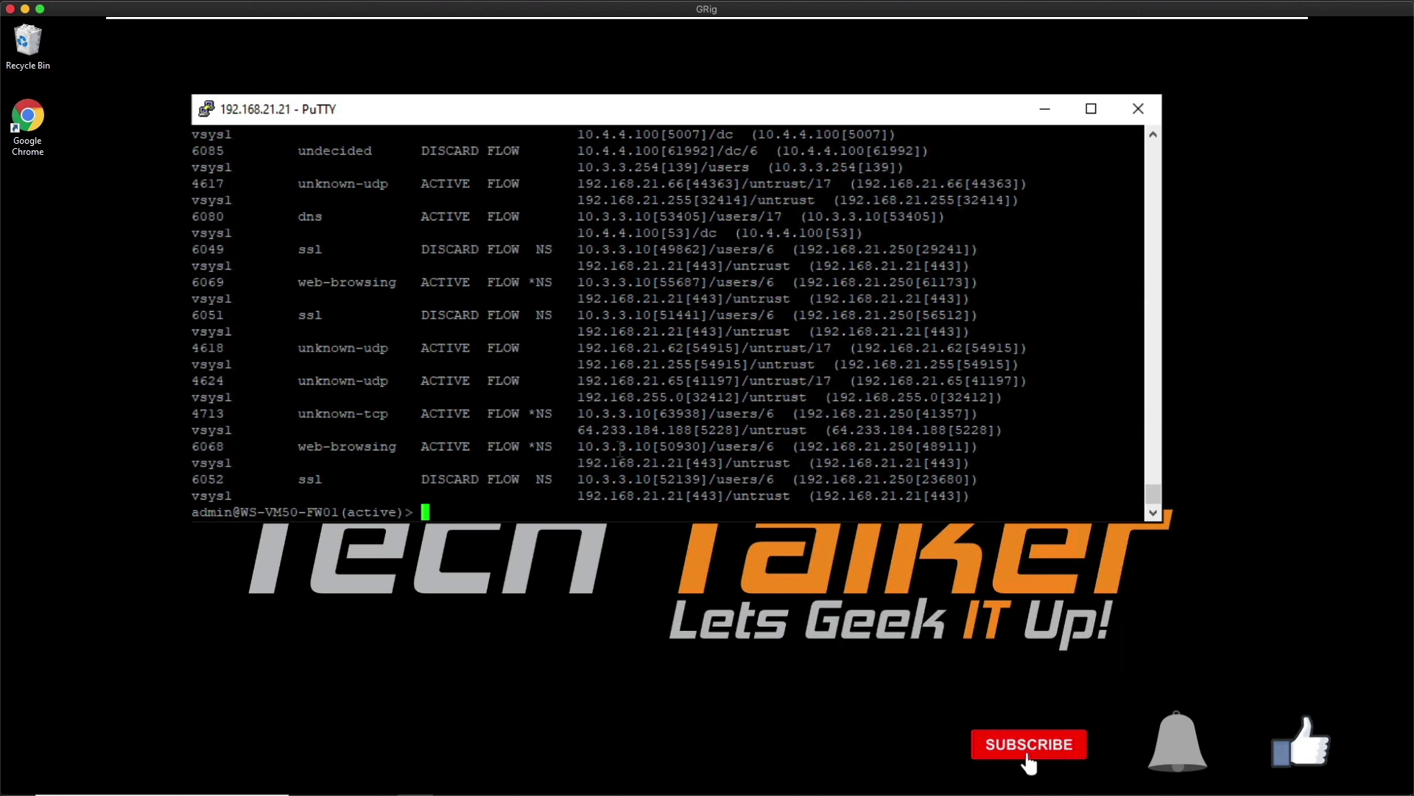
type("clear session i")
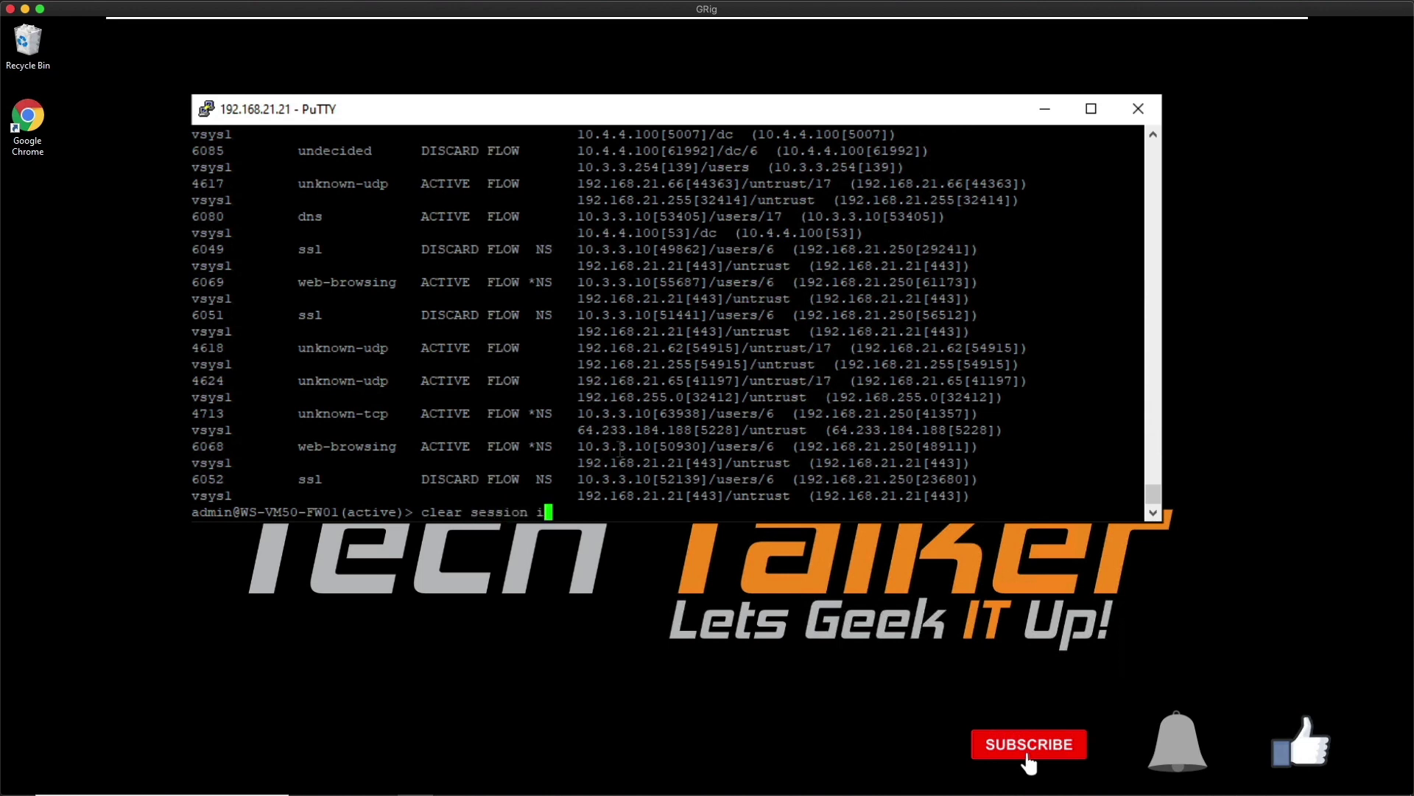
type("d")
Step: Run 'clear session all filter application web-browsing' to clear the web-browsing sessions
key("BackSpace")
key("BackSpace")
key("BackSpace")
type("all filter application w")
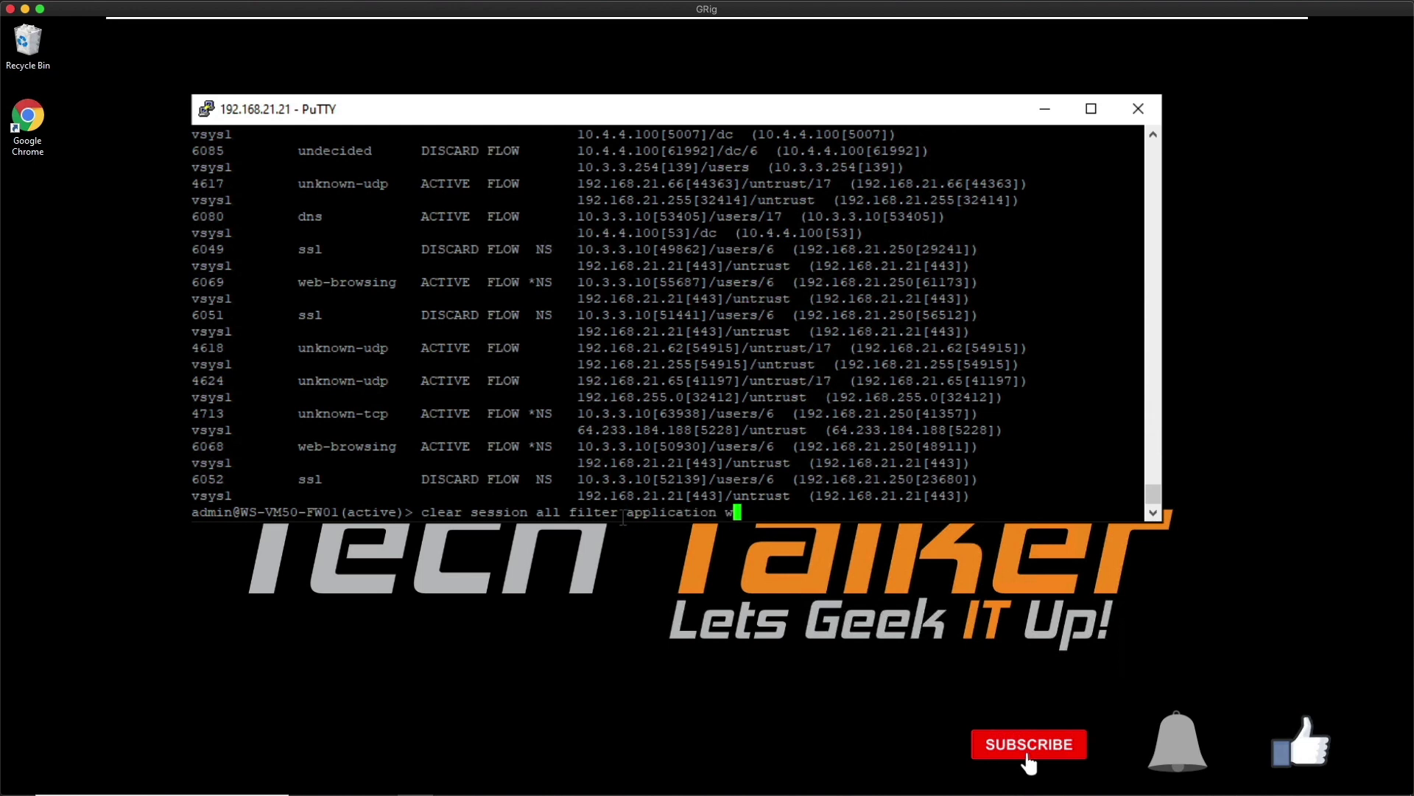
type("eb-browsing")
key("Return")
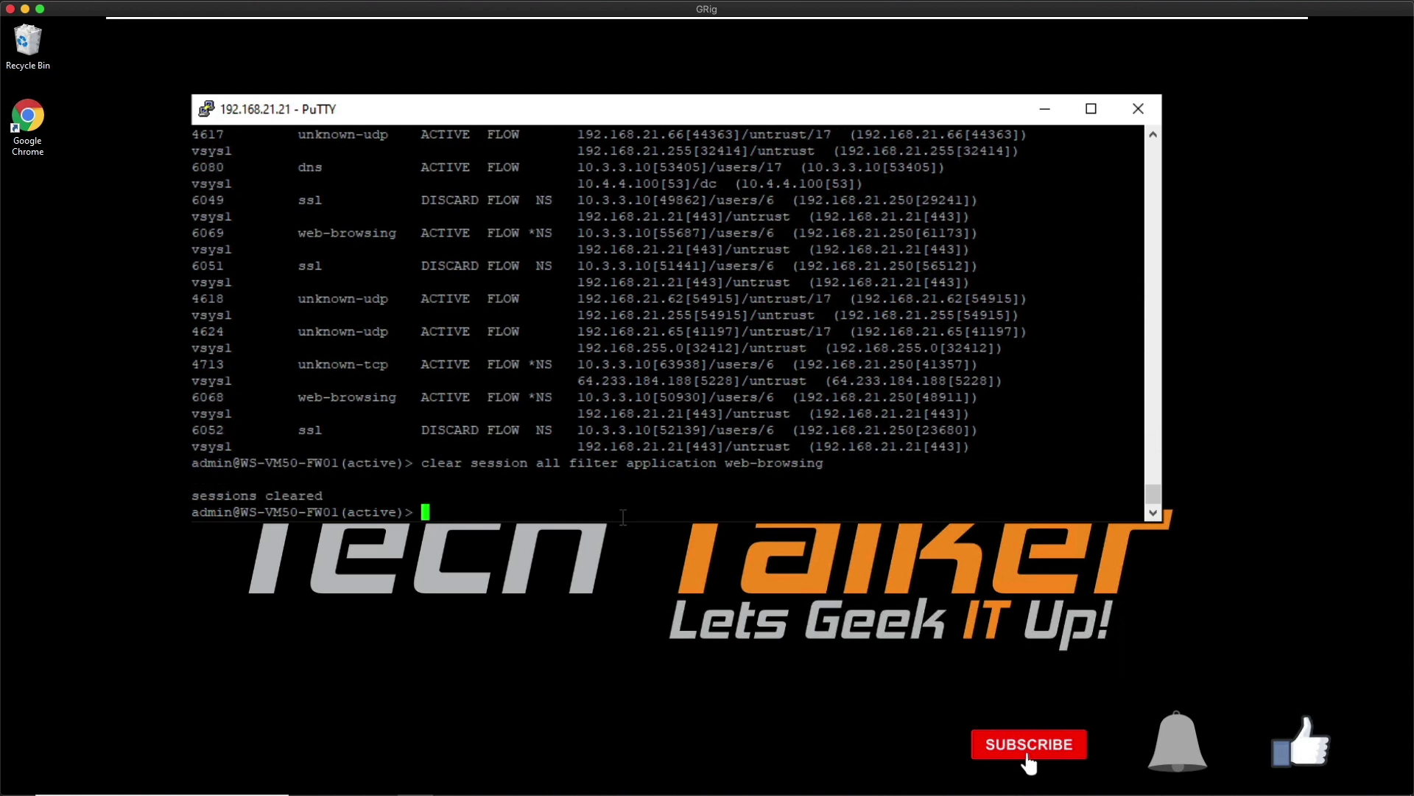
Step: Enable capture with 'debug dataplane packet-diag set capture on', then switch to Chrome
key("Return")
key("Return")
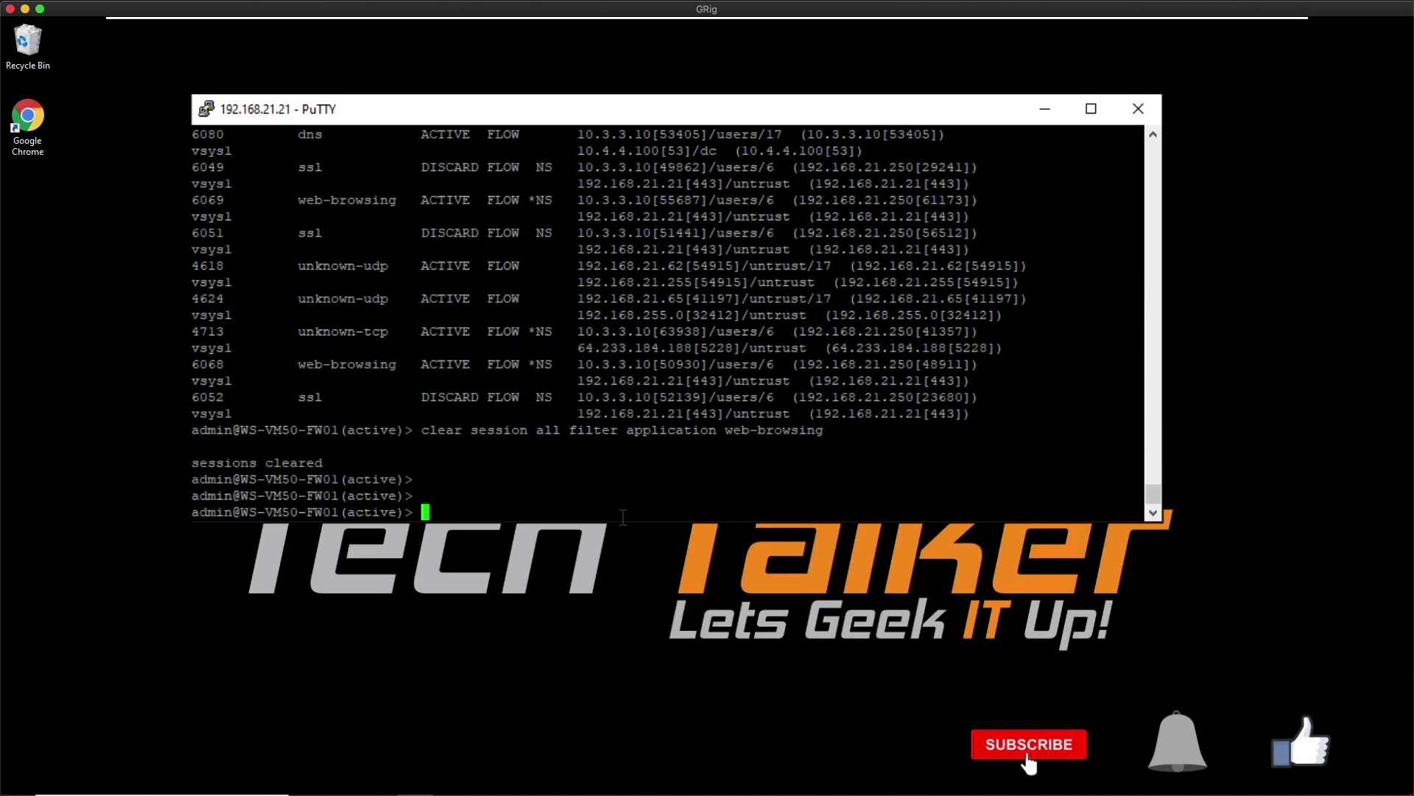
type("debug dataplane ")
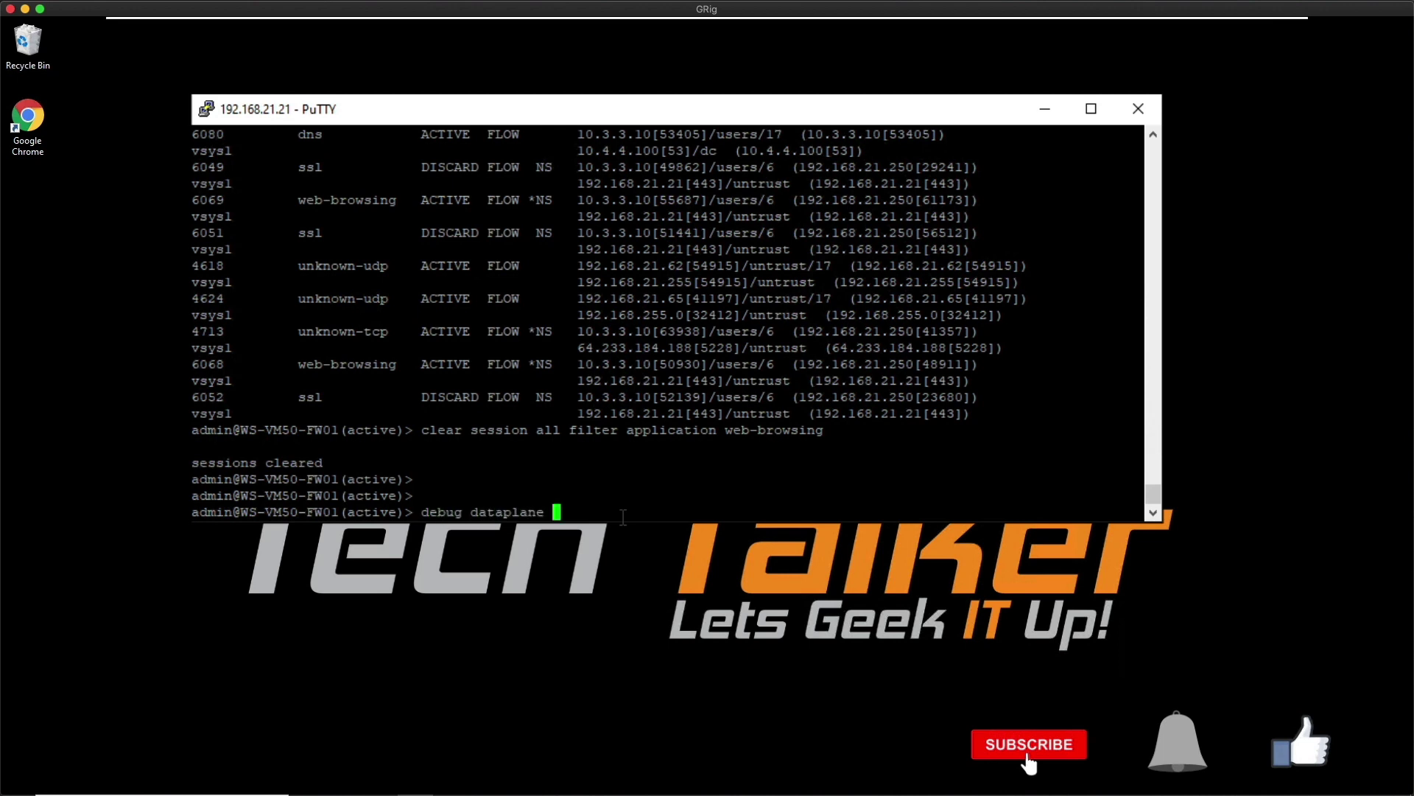
type("packet-diag set capture on")
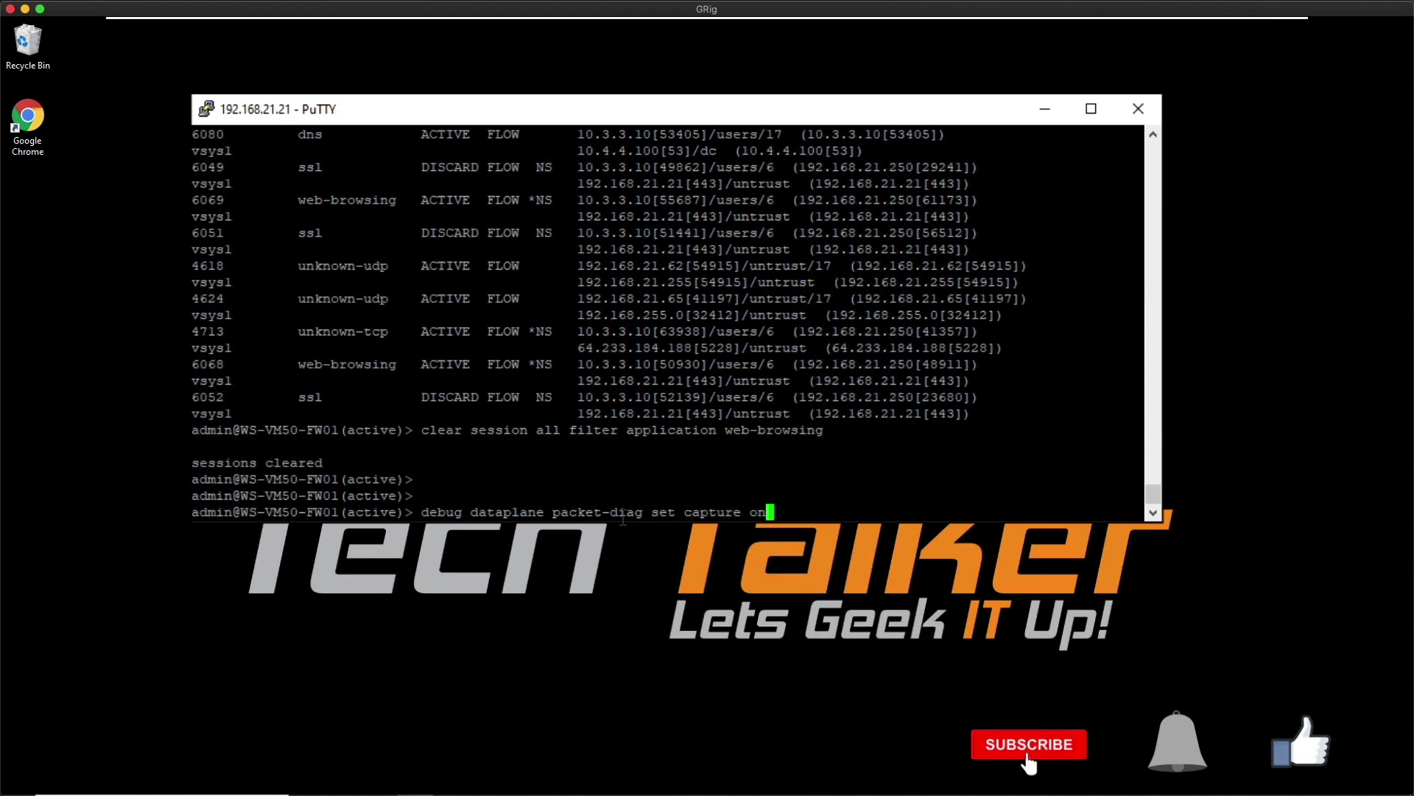
key("Return")
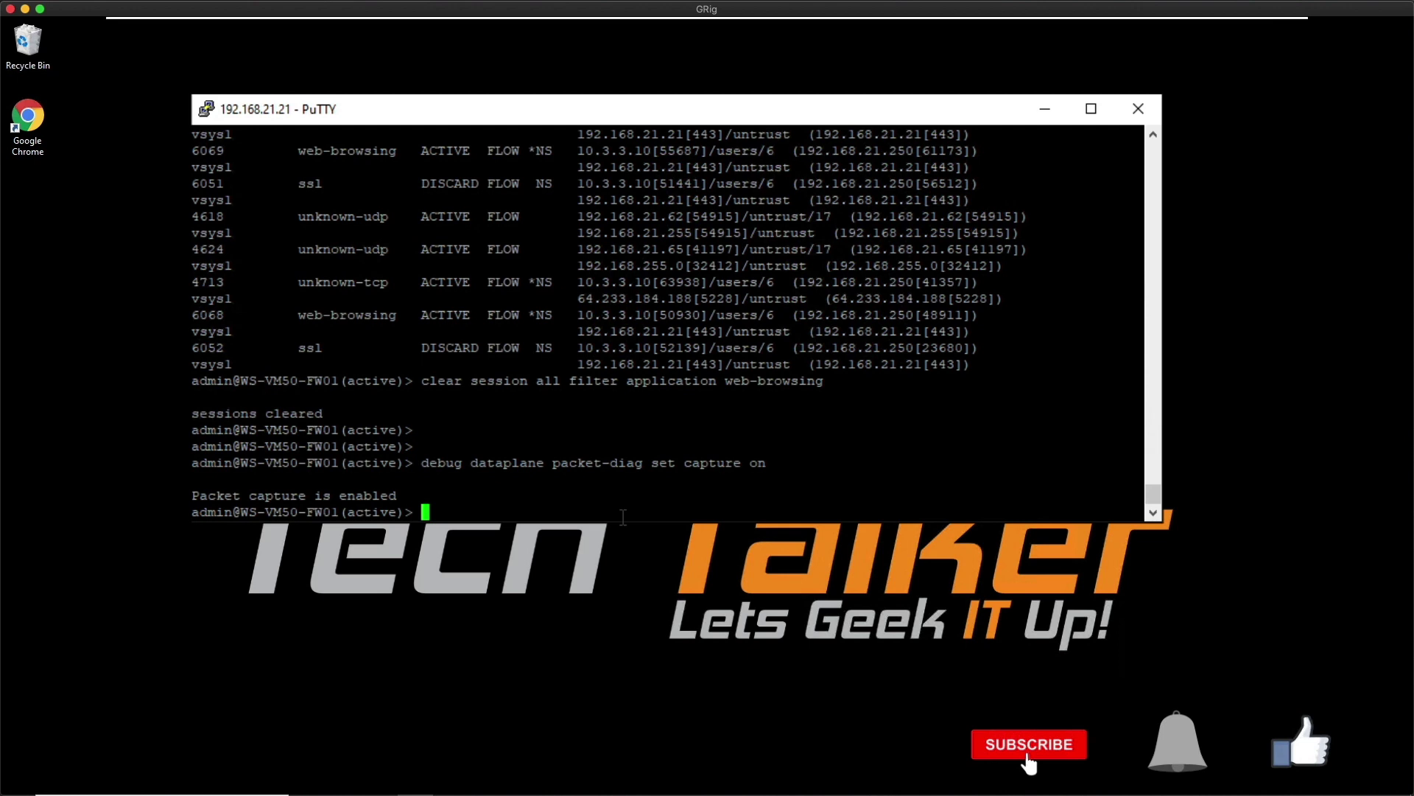
mouse_move(394, 790)
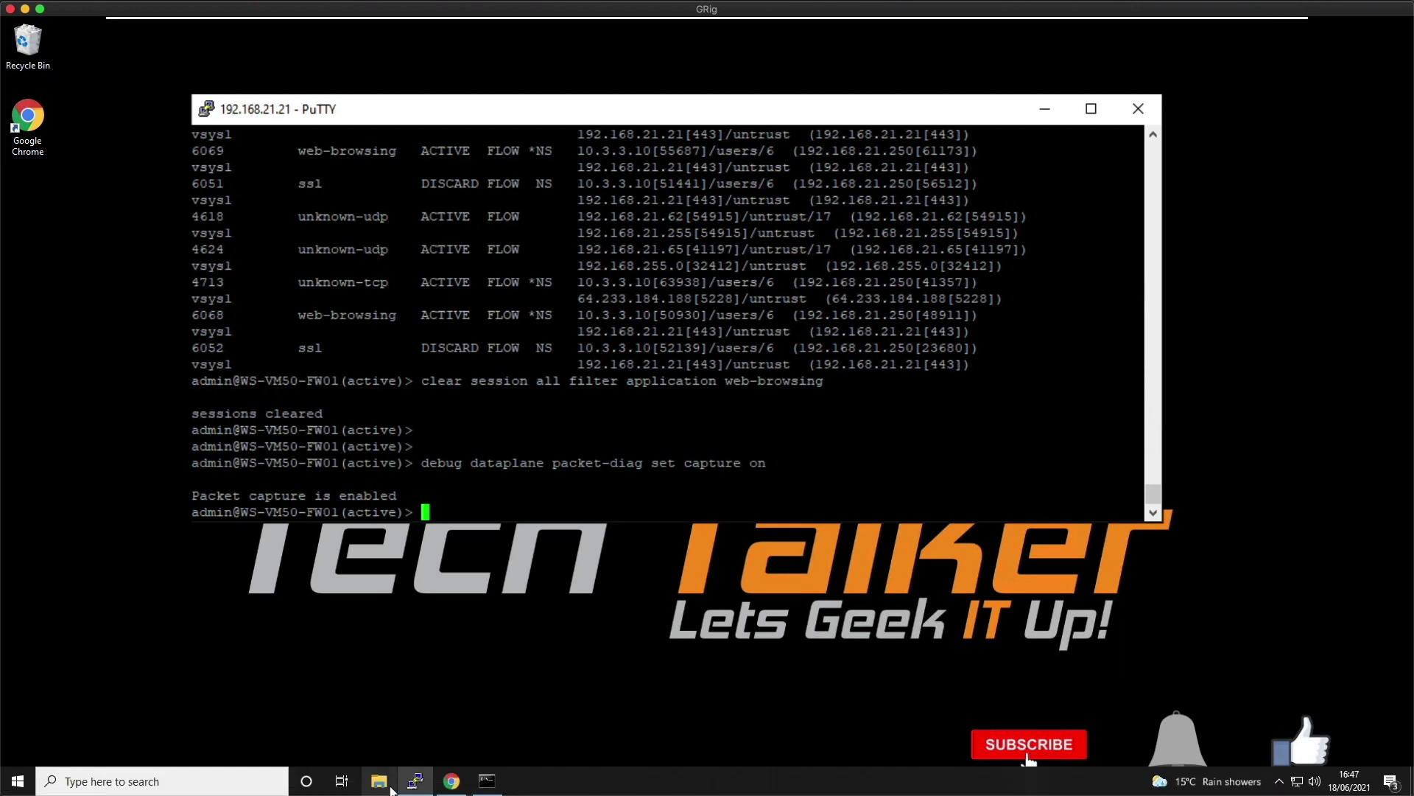
left_click(452, 780)
Step: Reload the ws-lab-ad /edl/ listing, visit its parent IIS page and return, then minimize Chrome
left_click(279, 37)
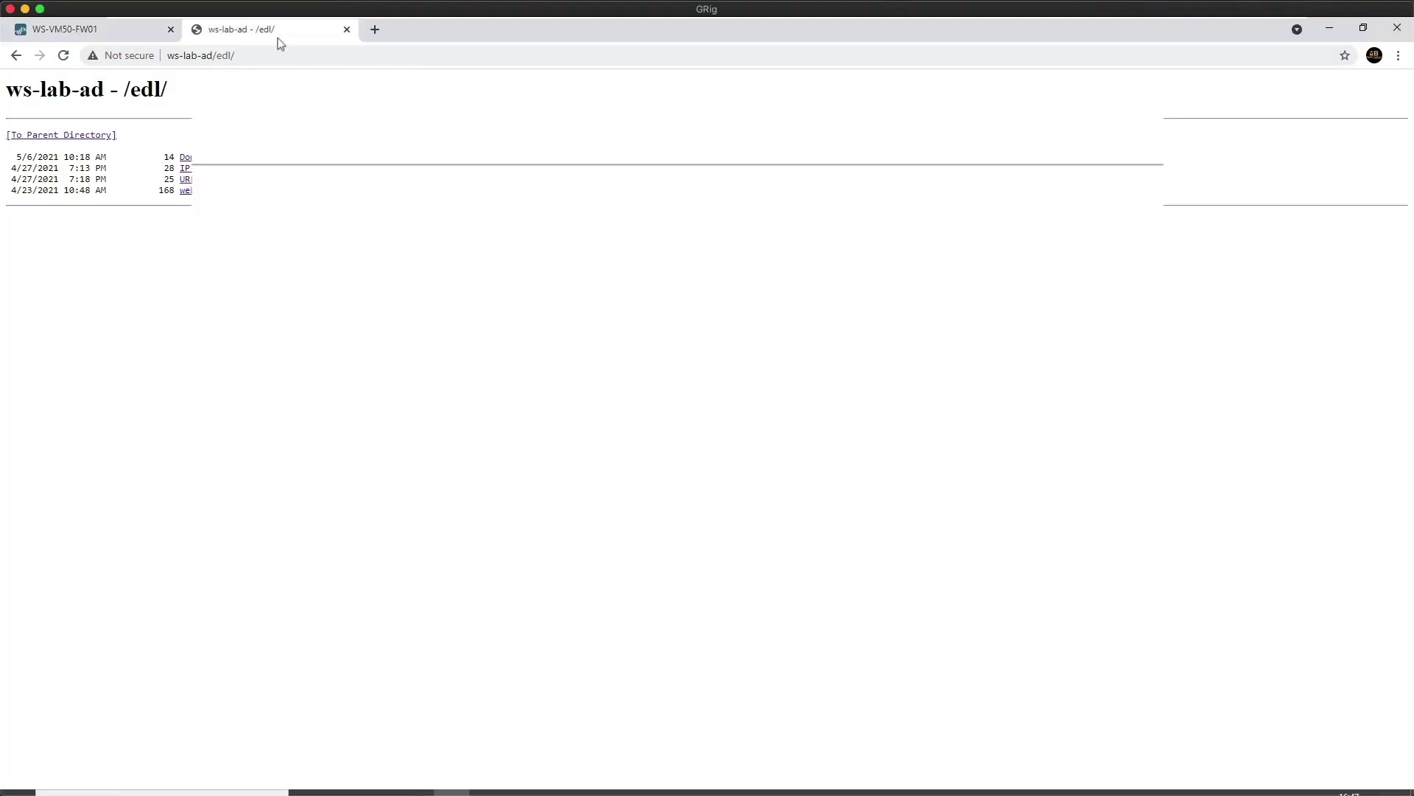
left_click(63, 55)
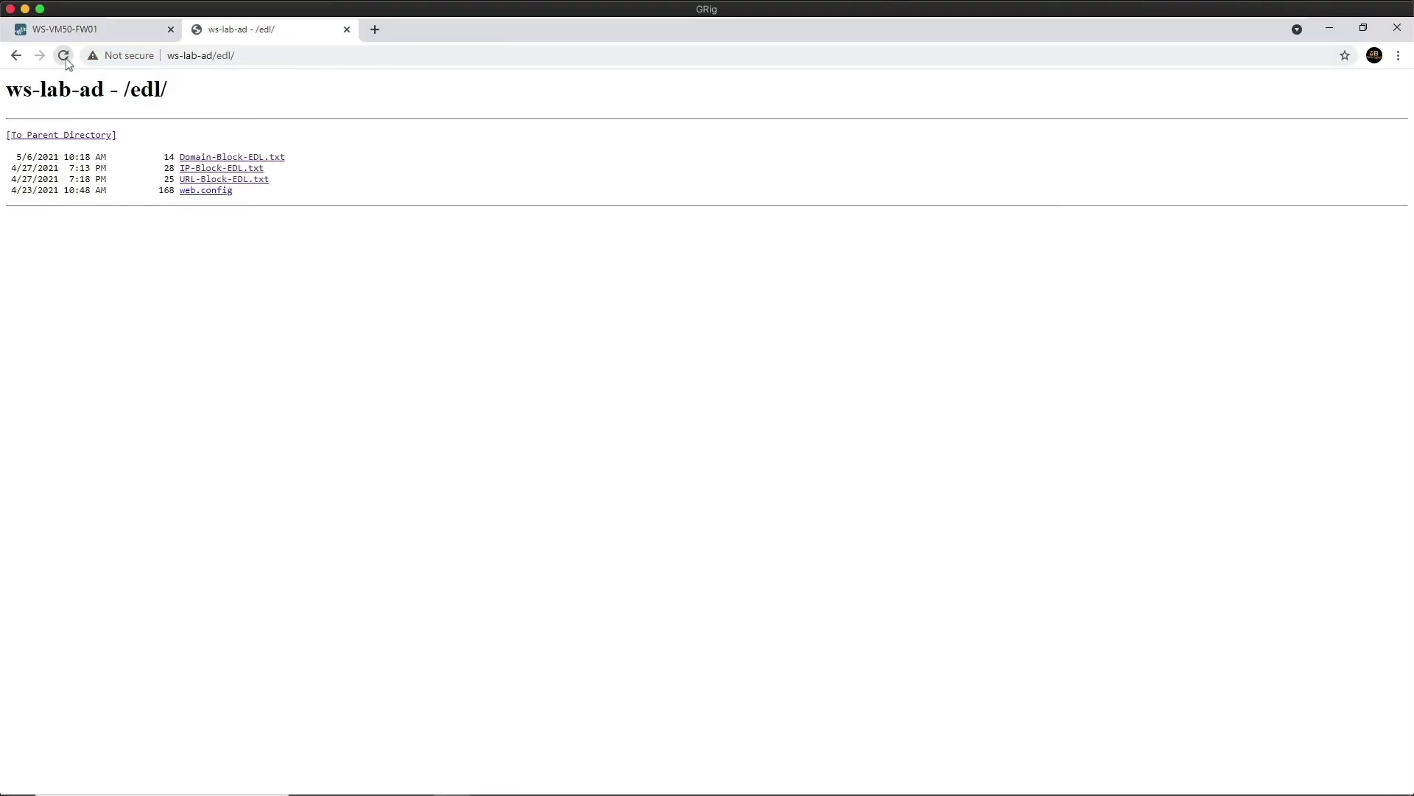
left_click(64, 137)
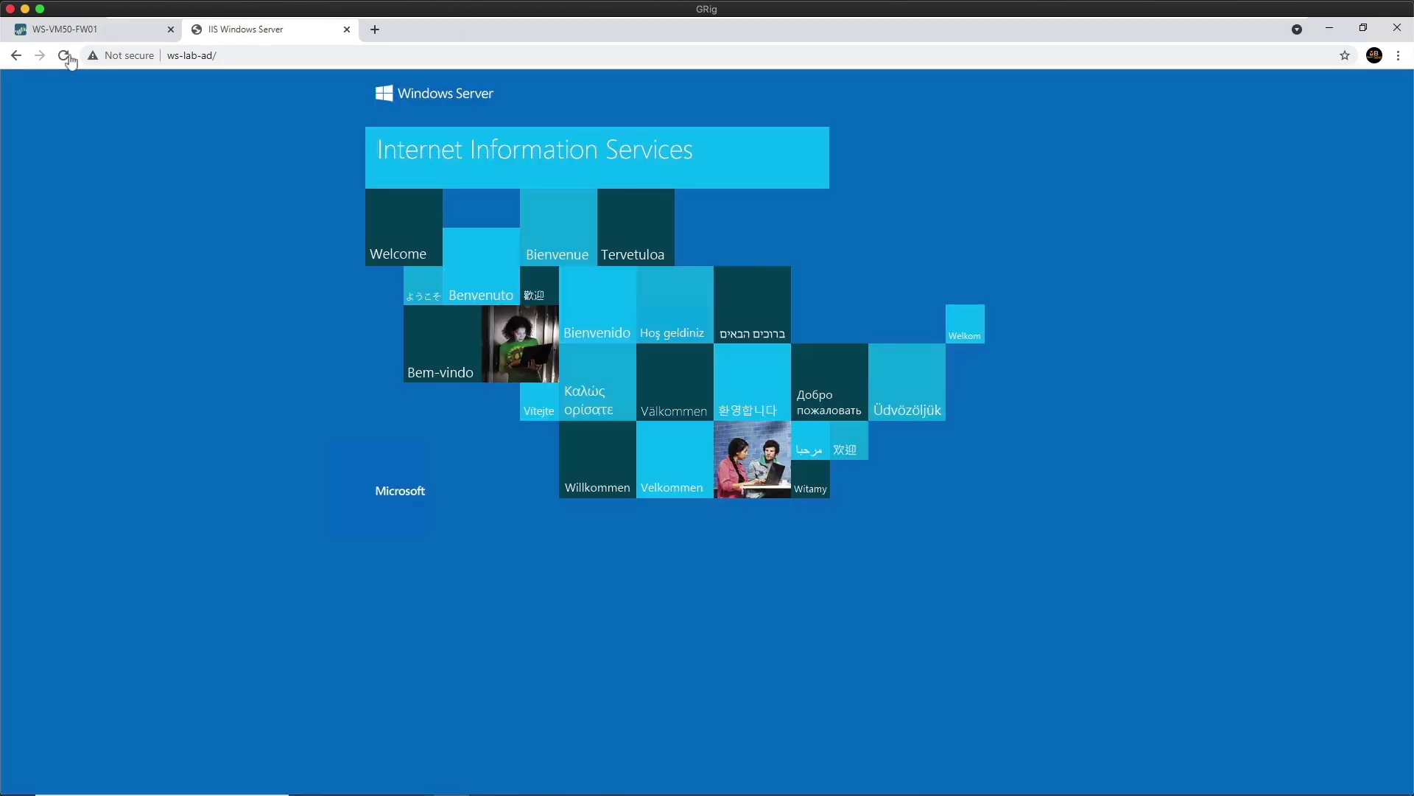
left_click(20, 59)
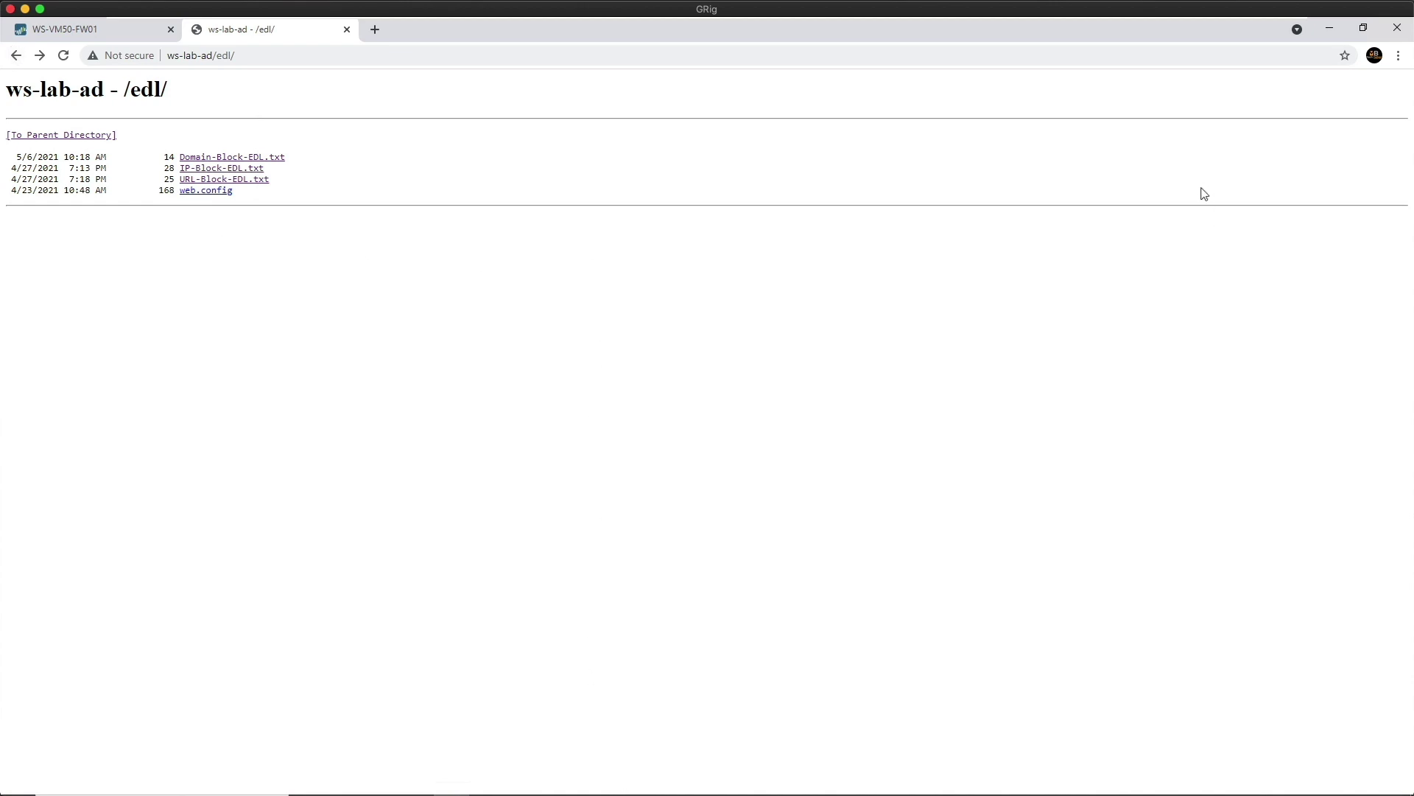
left_click(1329, 29)
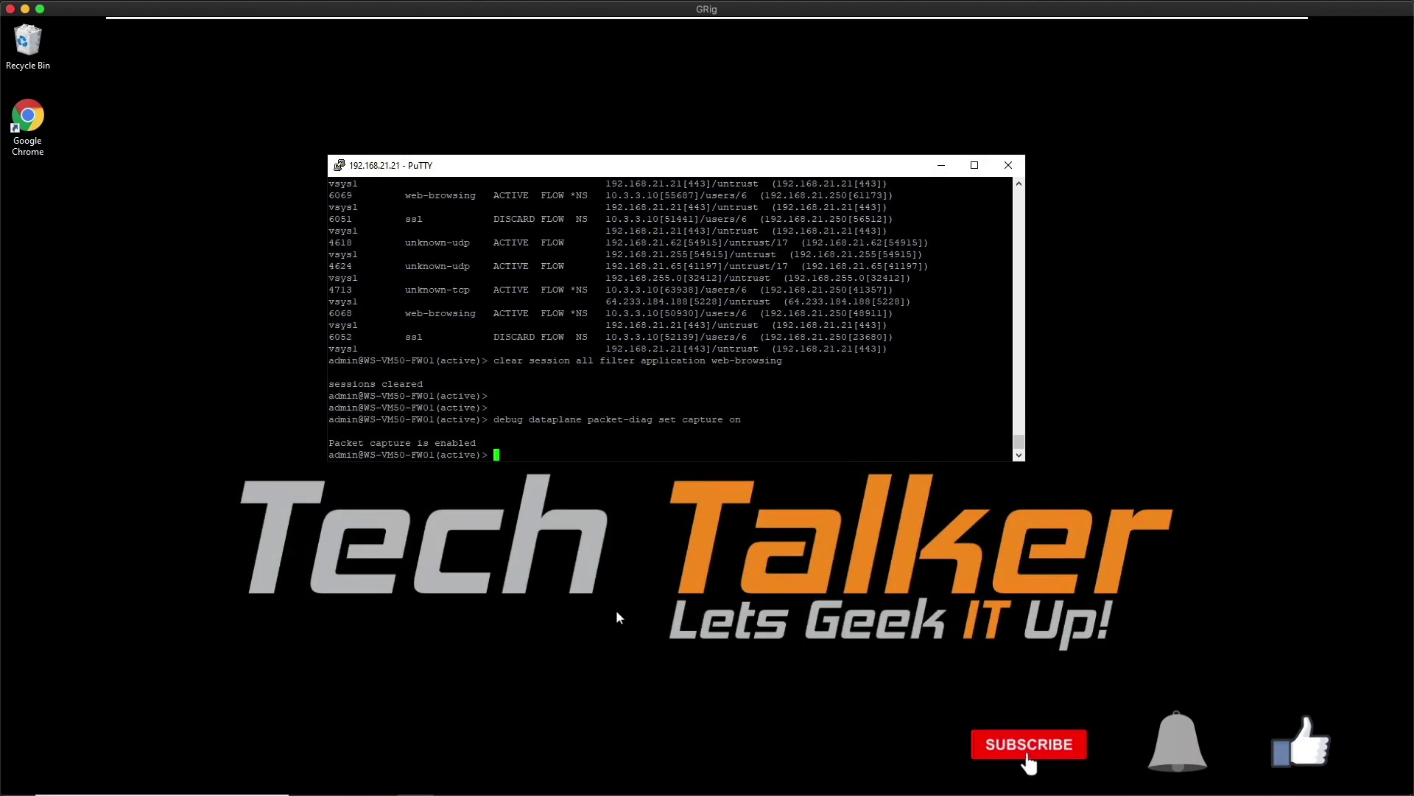
Step: Open a new PuTTY SSH session to 192.168.21.254, close it, then start typing 'show session all'
right_click(656, 166)
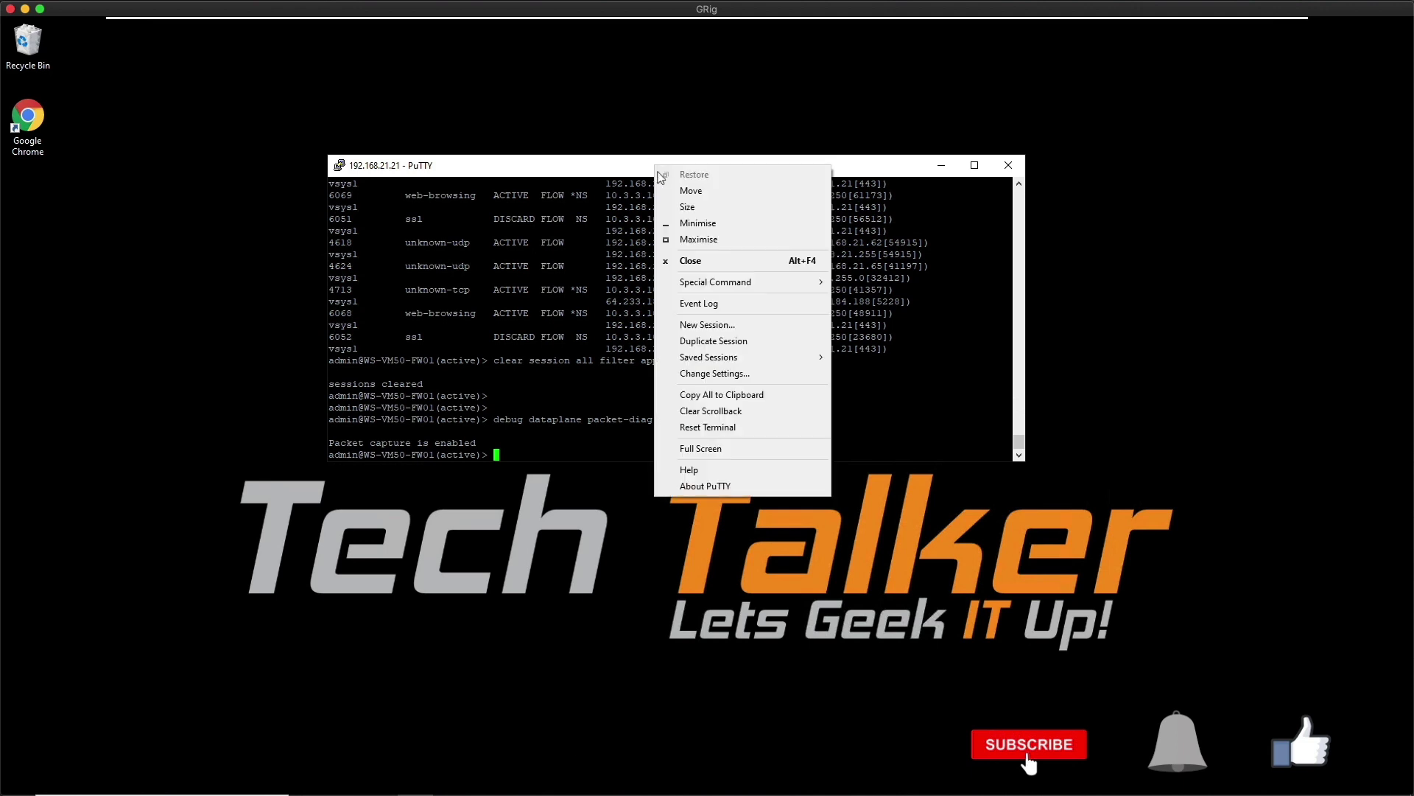
left_click(735, 326)
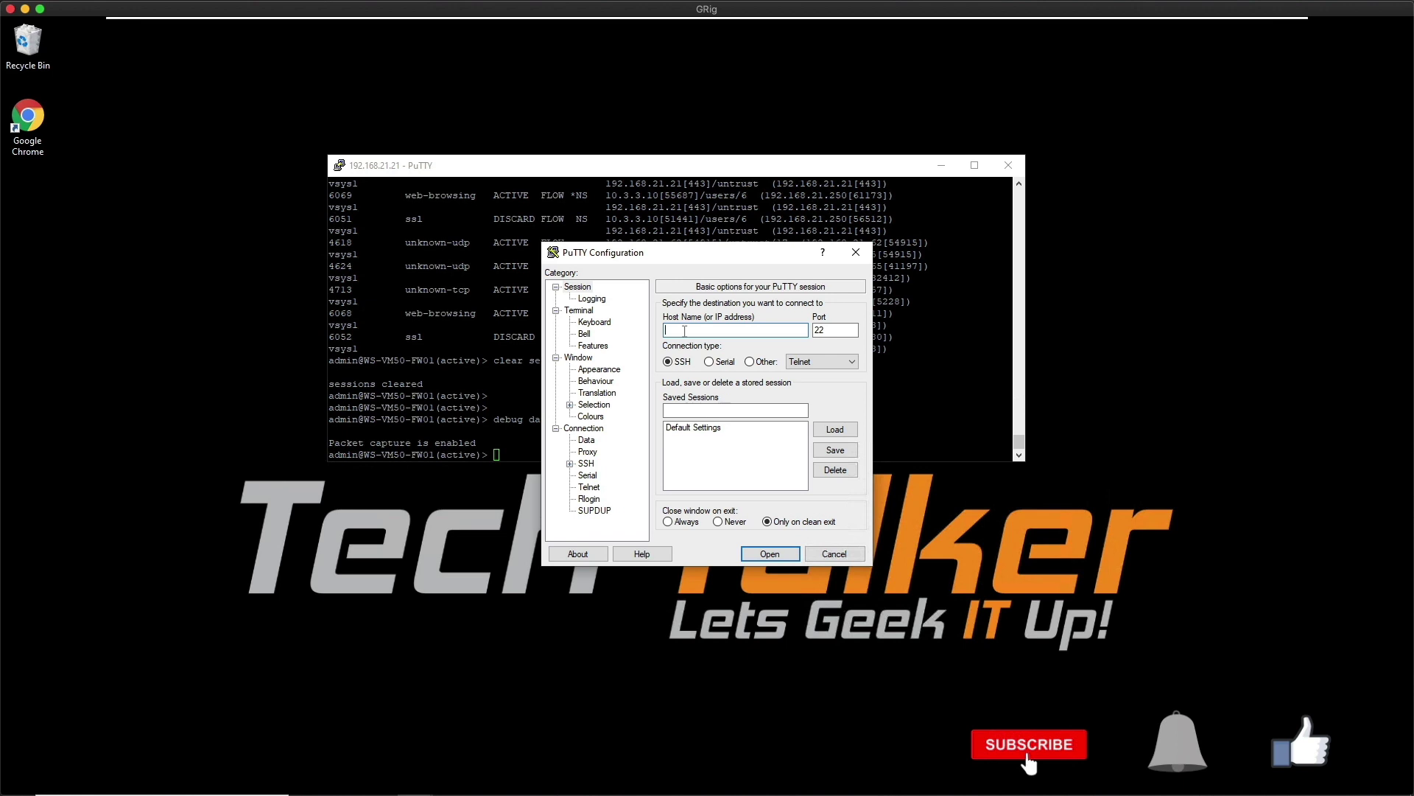
type("192.168.21.254")
key("Return")
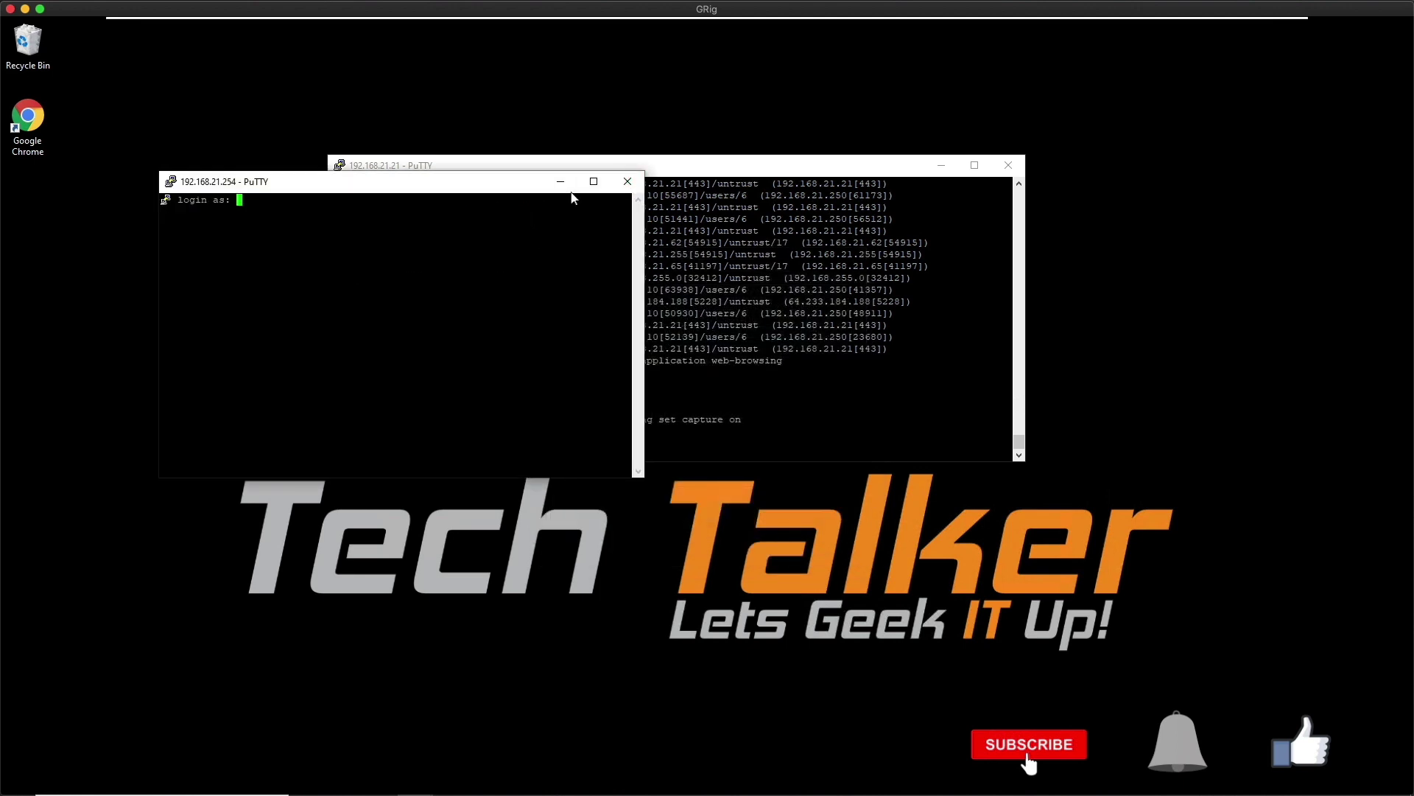
left_click(628, 182)
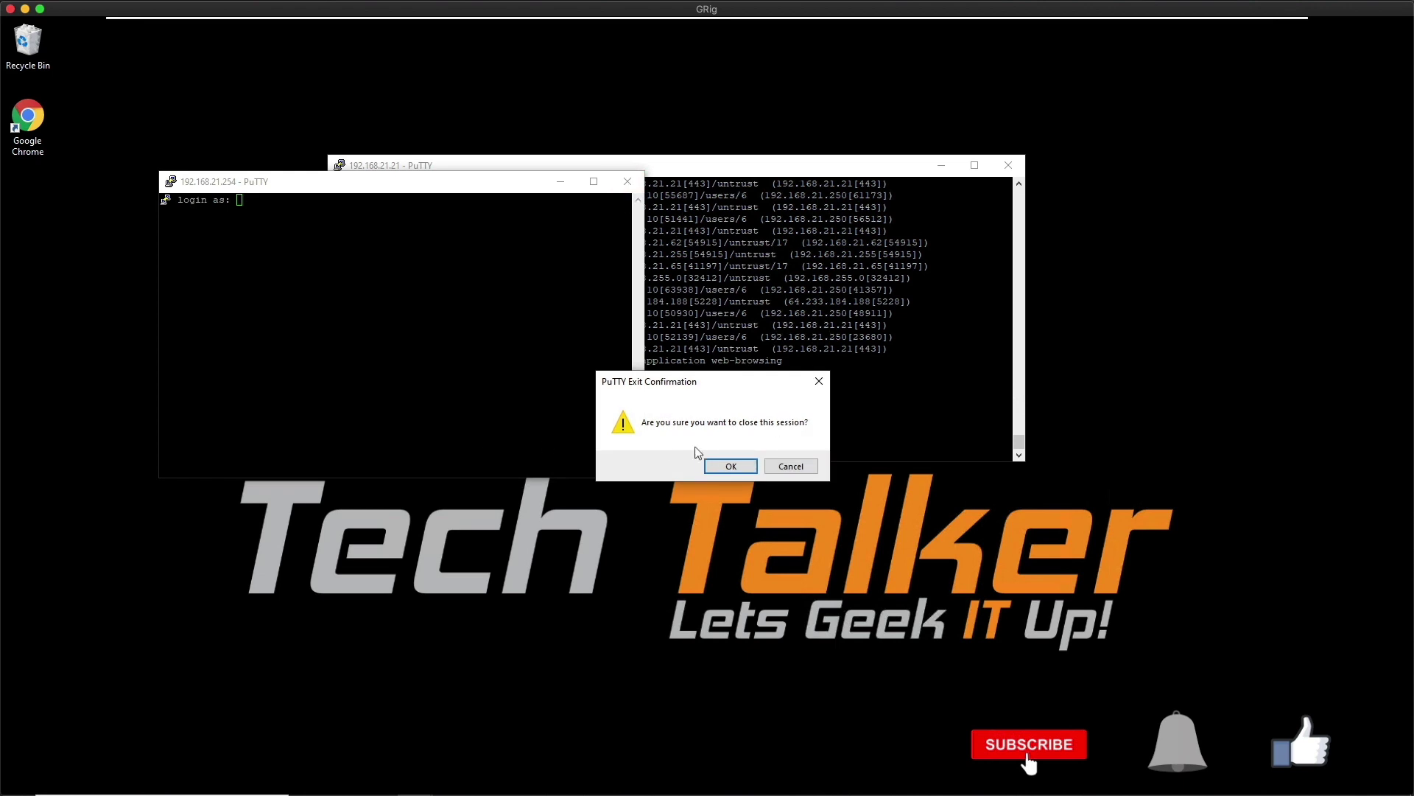
left_click(729, 465)
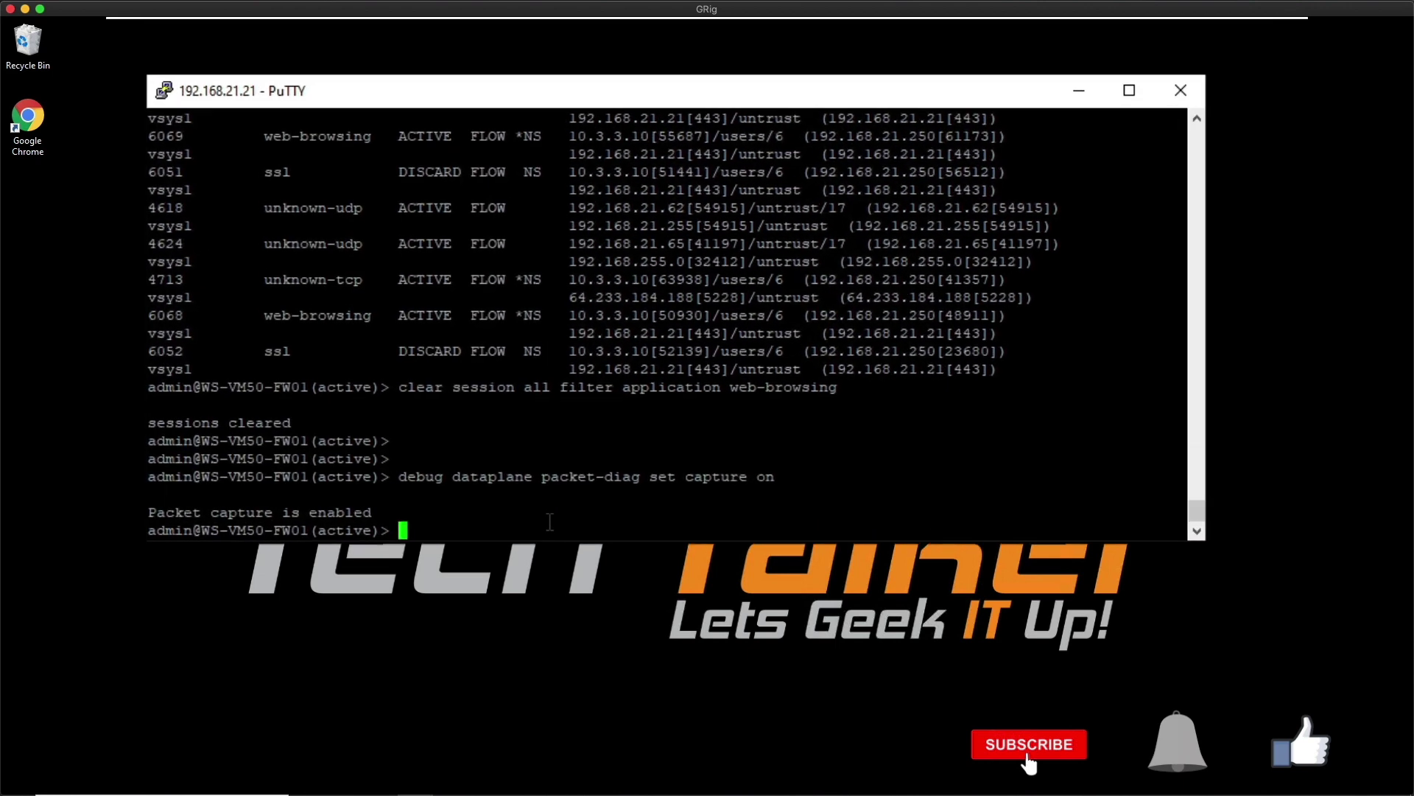
type("show session ")
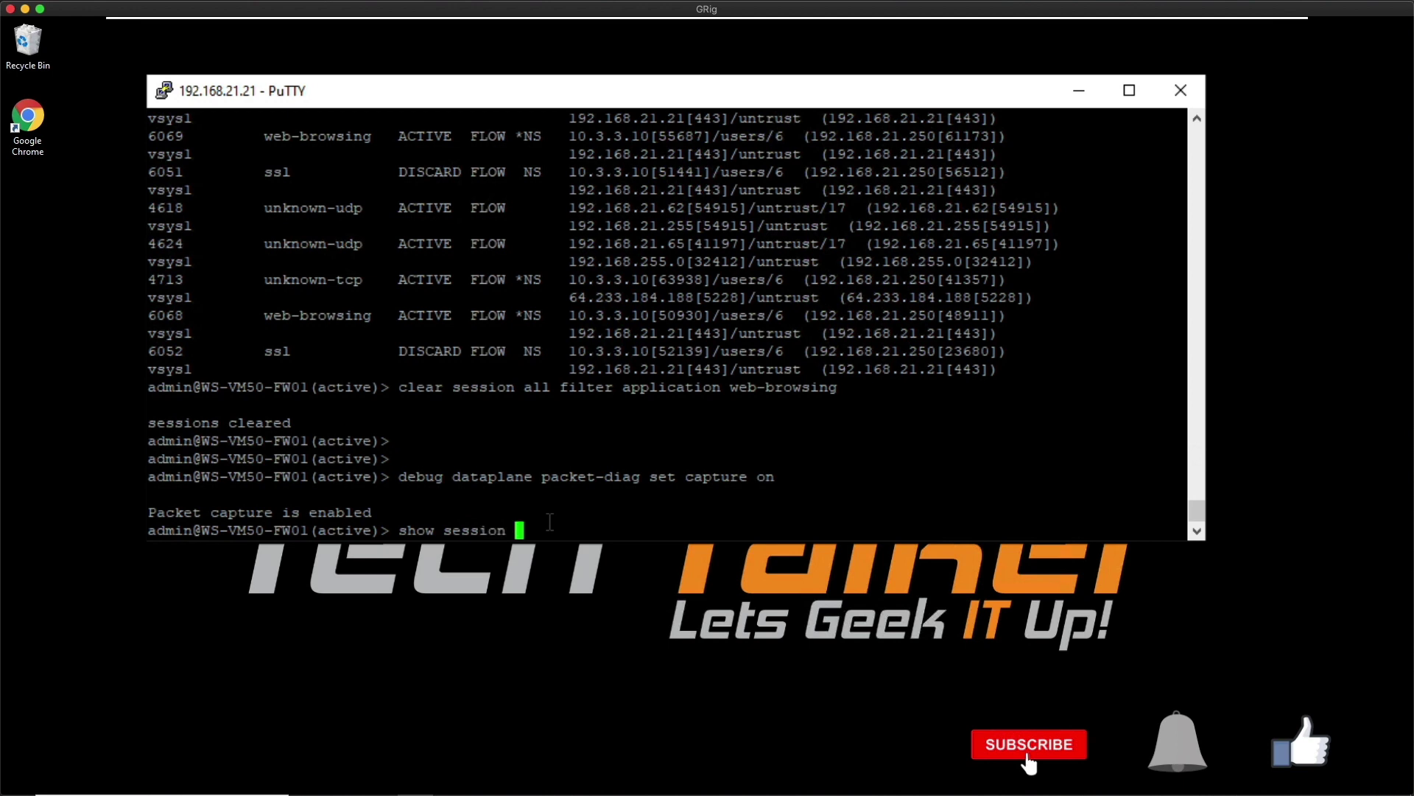
type("all")
key("Return")
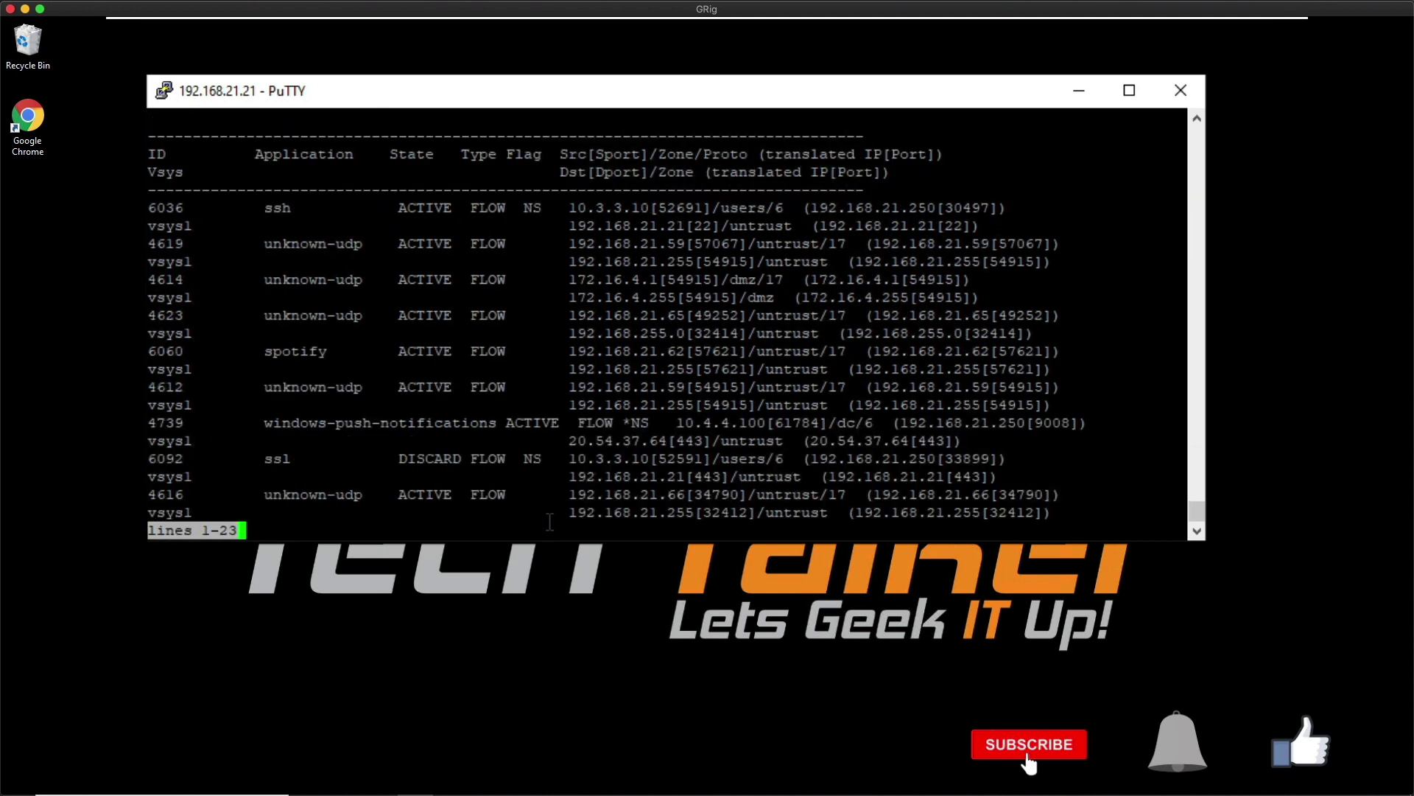
key("space")
key("space")
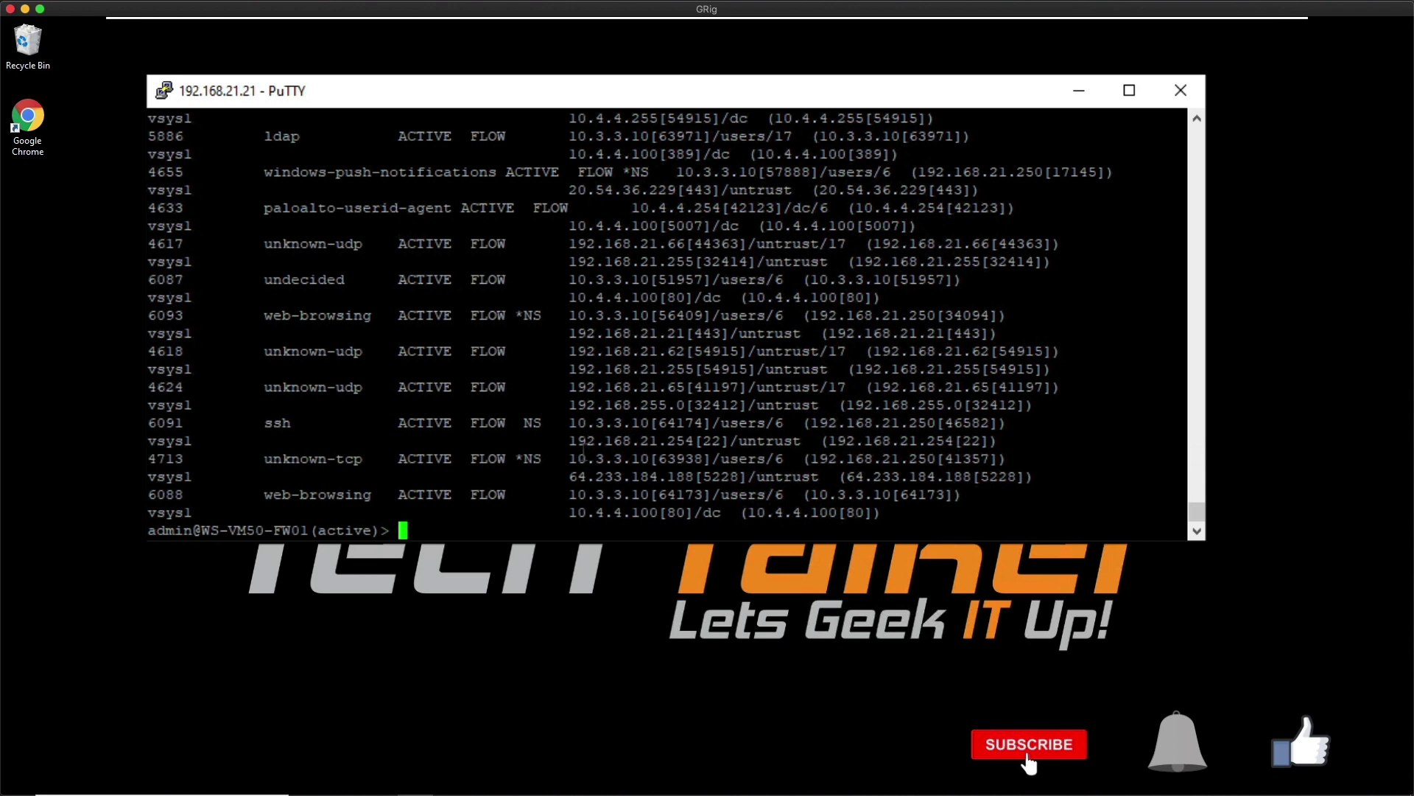
double_click(630, 442)
left_click(253, 507)
left_click_drag(264, 495, 376, 495)
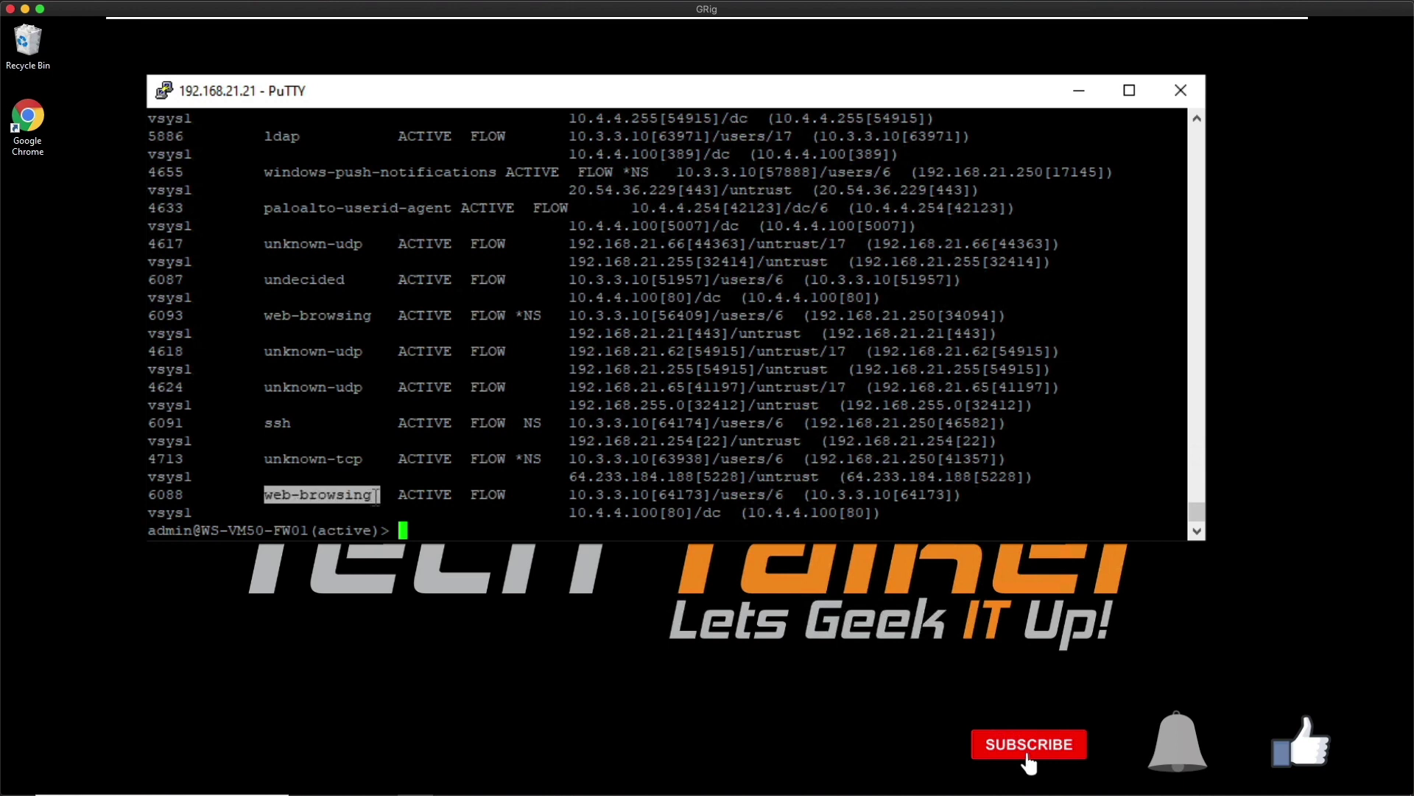
left_click_drag(569, 495, 637, 495)
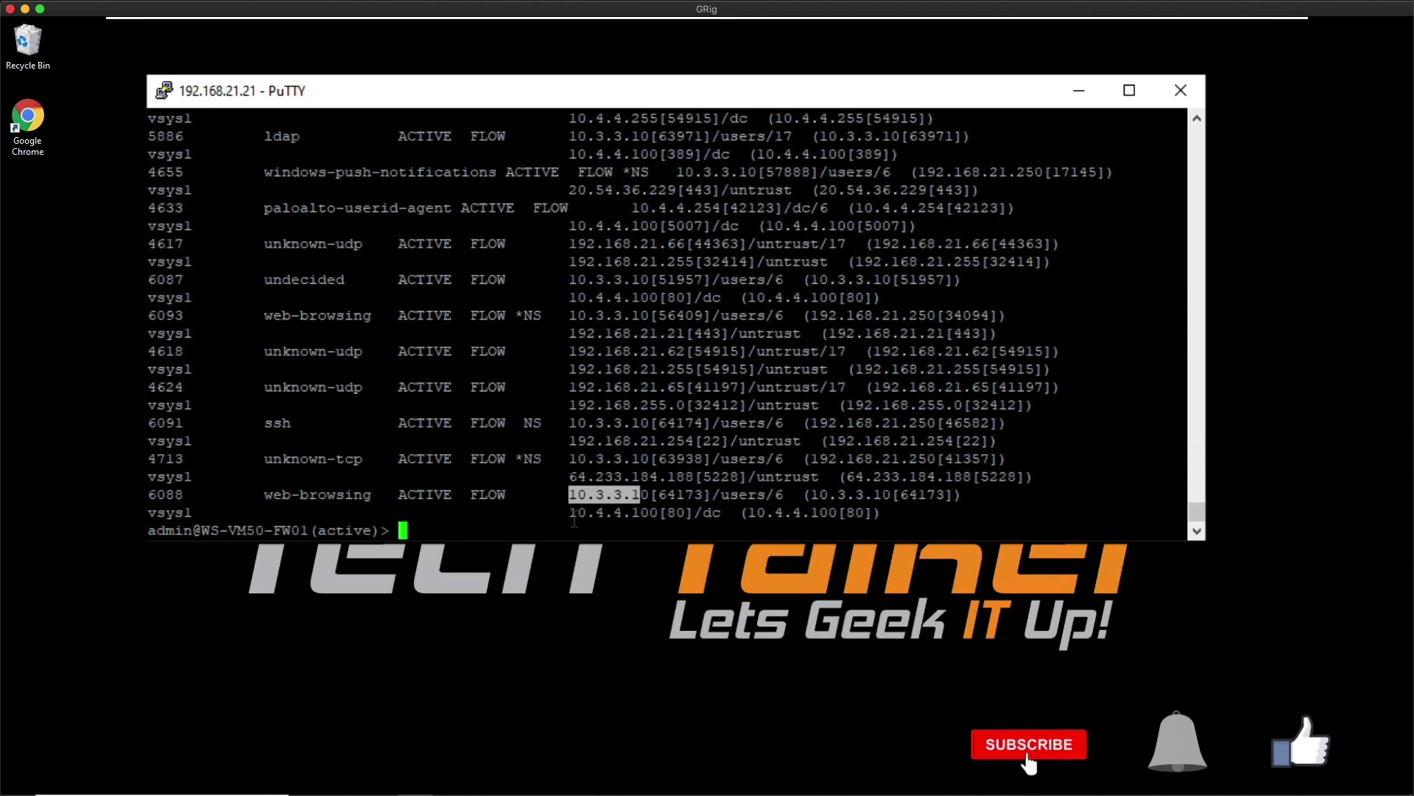
left_click_drag(569, 513, 687, 513)
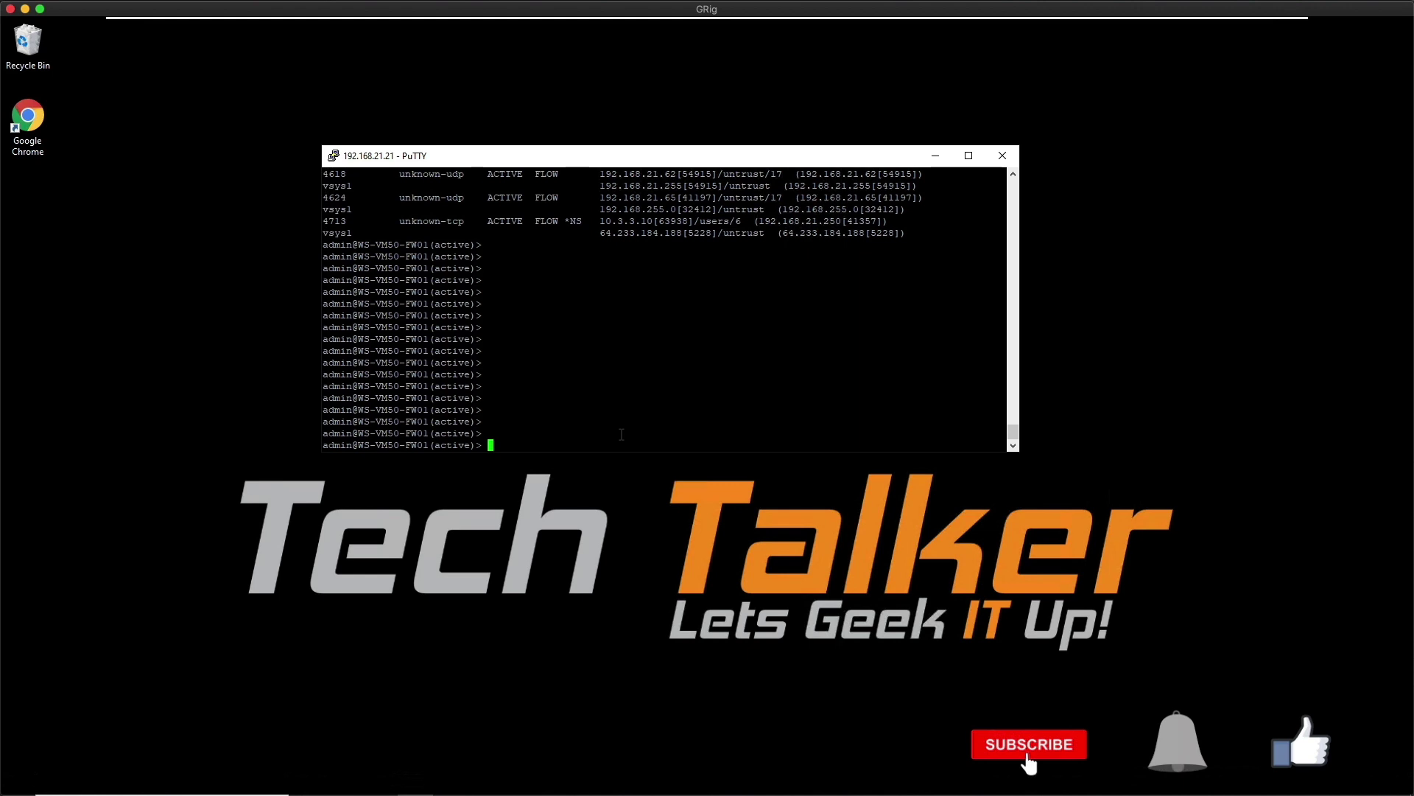
type("debug dataplane packet-diag set capture off")
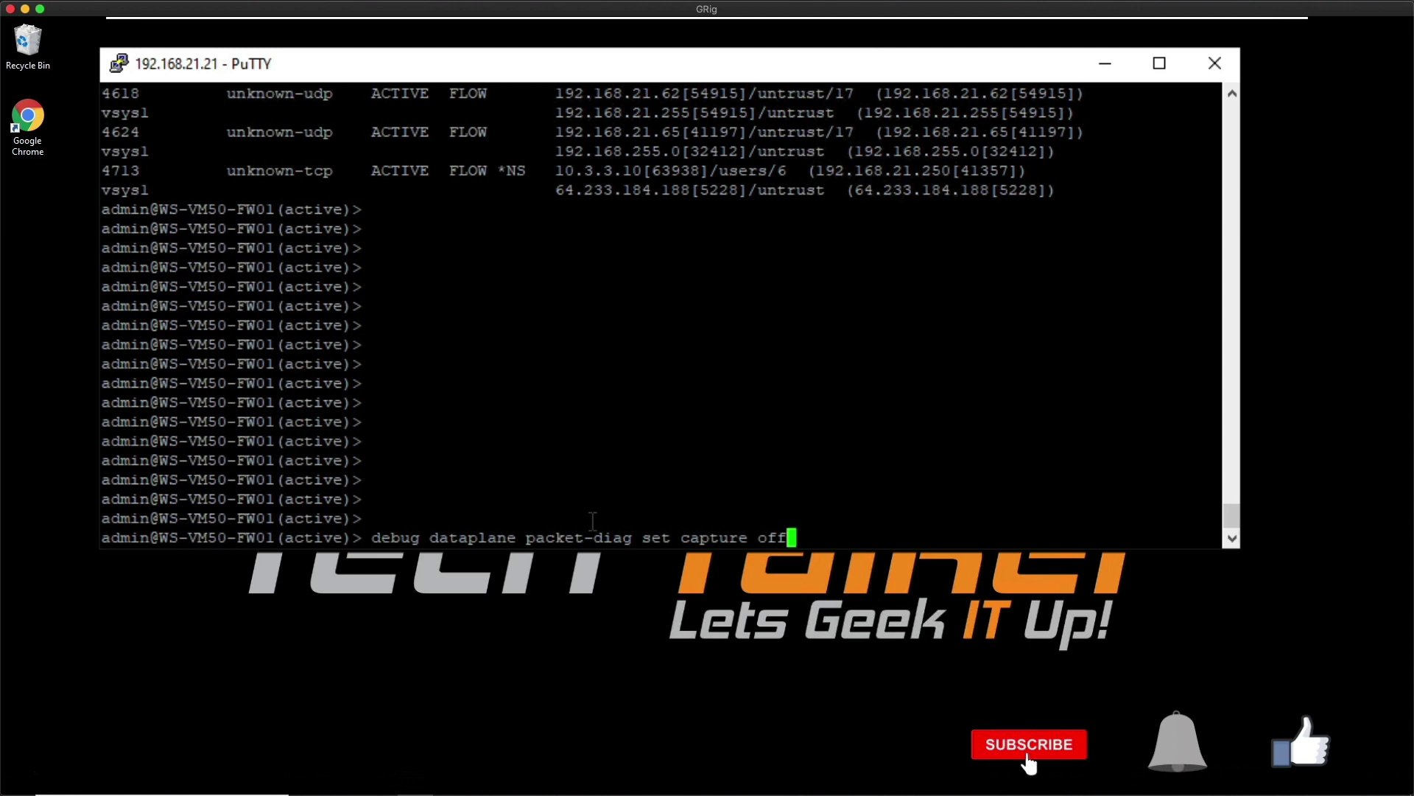
Step: Turn capture off, then run 'debug dataplane packet-diag clear filter-marked-session all'
key("Return")
key("Return")
key("Return")
key("Return")
key("Return")
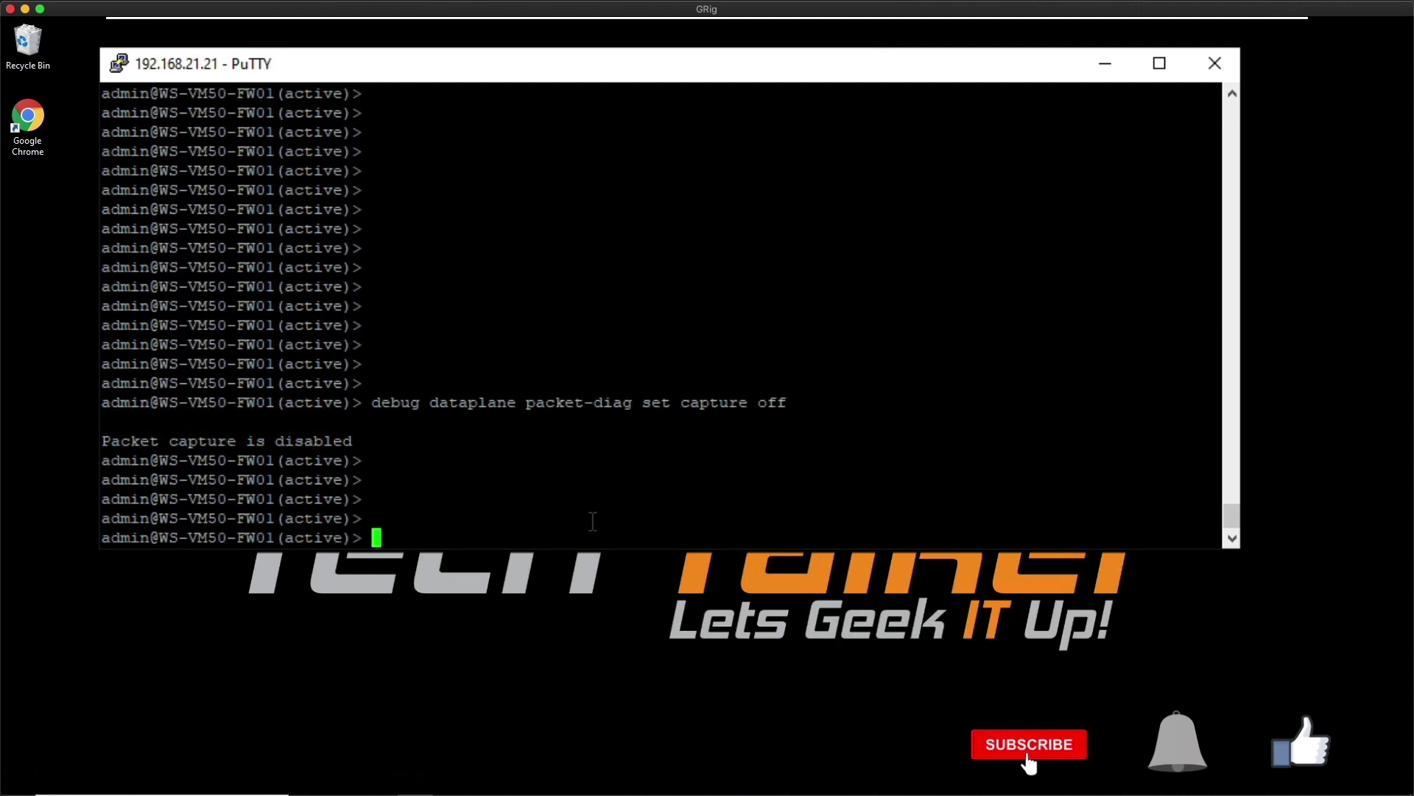
key("Up")
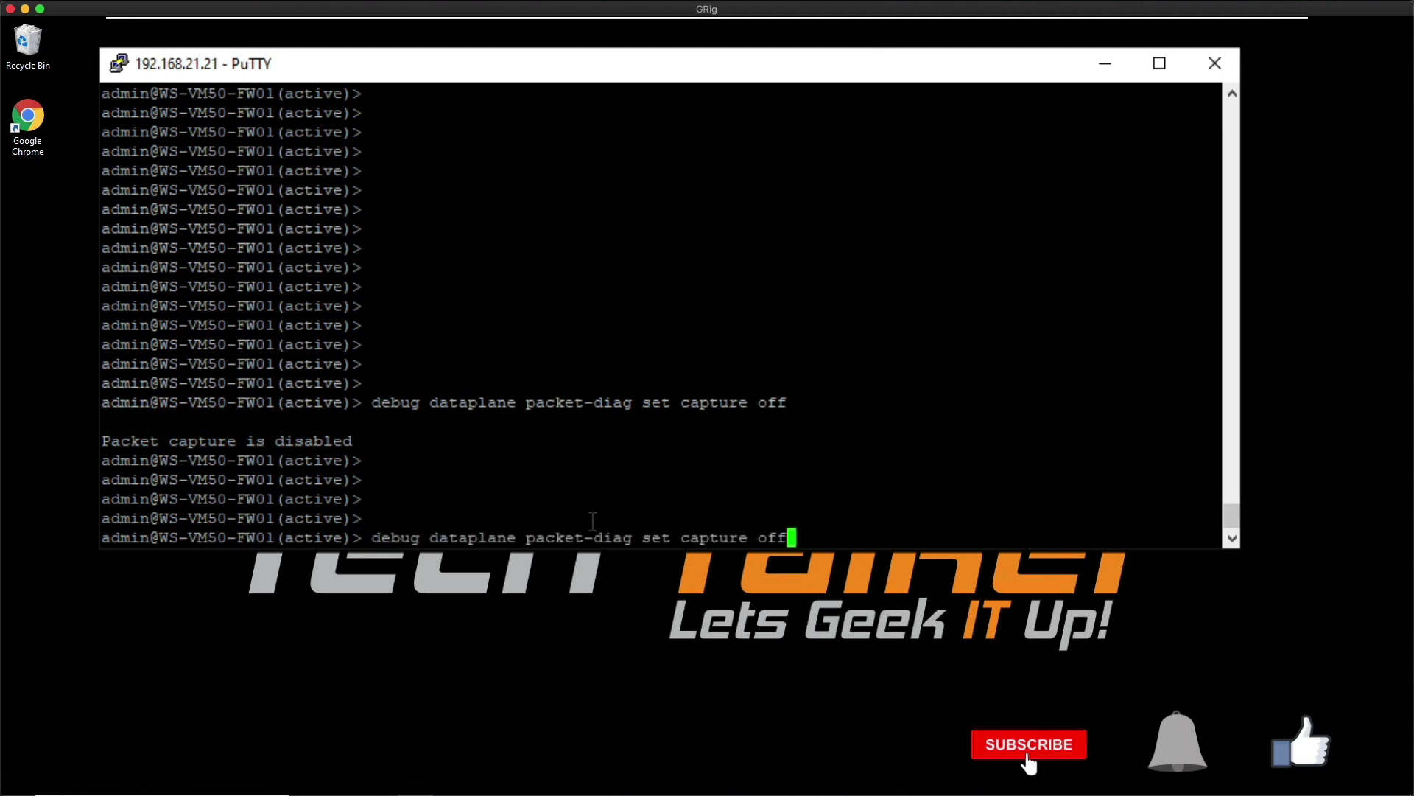
key("BackSpace")
key("BackSpace")
key("BackSpace")
key("BackSpace")
key("BackSpace")
key("BackSpace")
key("BackSpace")
key("BackSpace")
key("BackSpace")
key("BackSpace")
key("BackSpace")
key("BackSpace")
key("BackSpace")
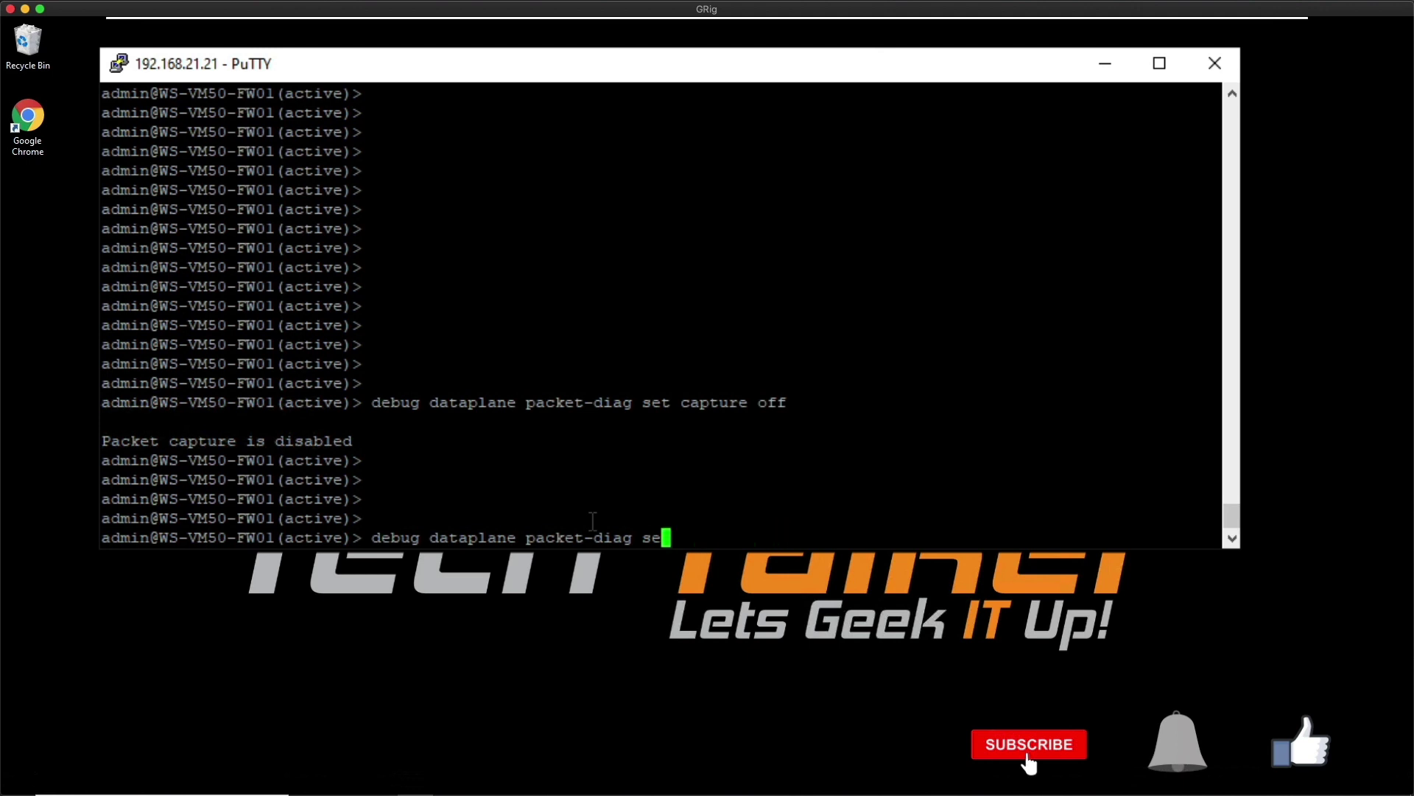
key("BackSpace")
key("BackSpace")
type("clear ")
type("filter")
type("-")
key("Tab")
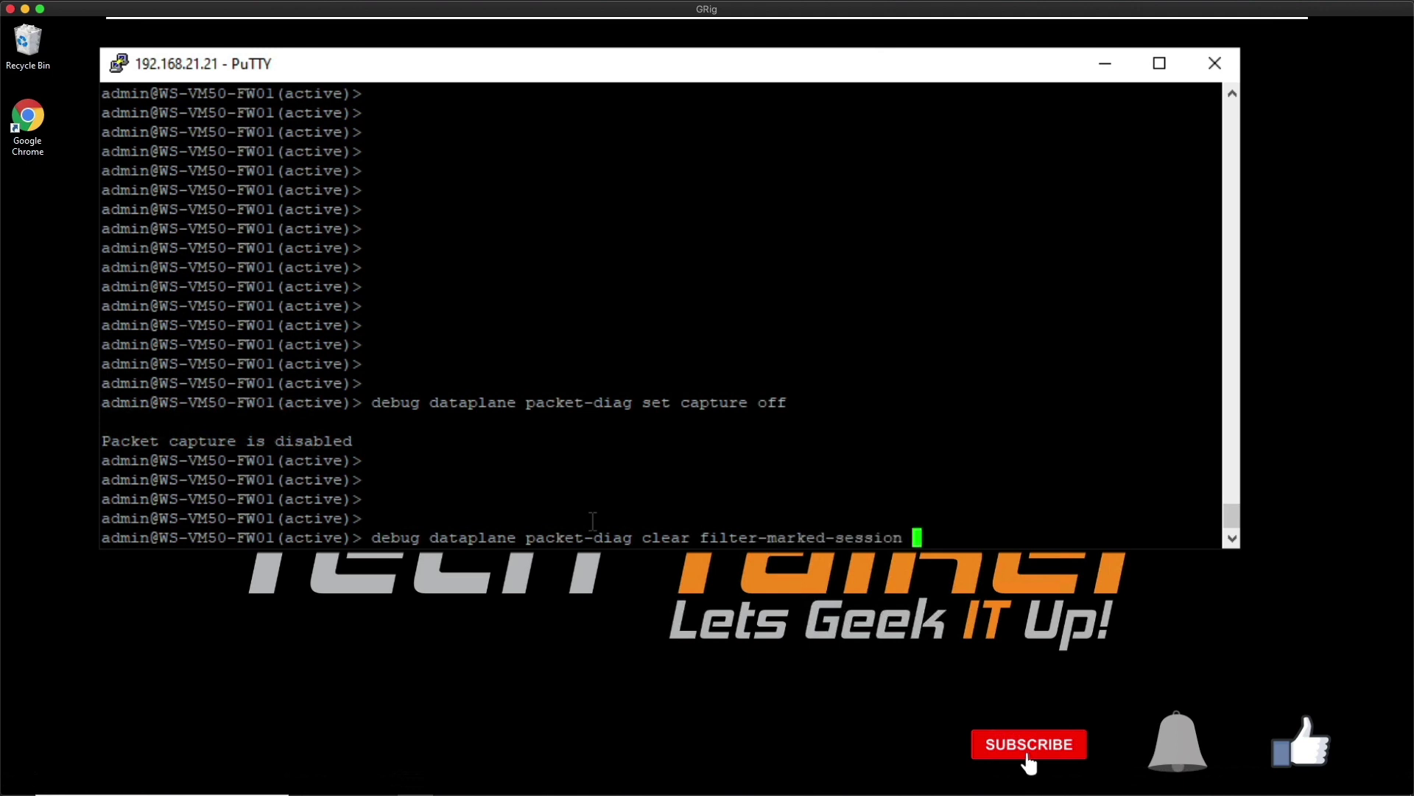
type("se")
key("BackSpace")
key("BackSpace")
type("all")
key("Return")
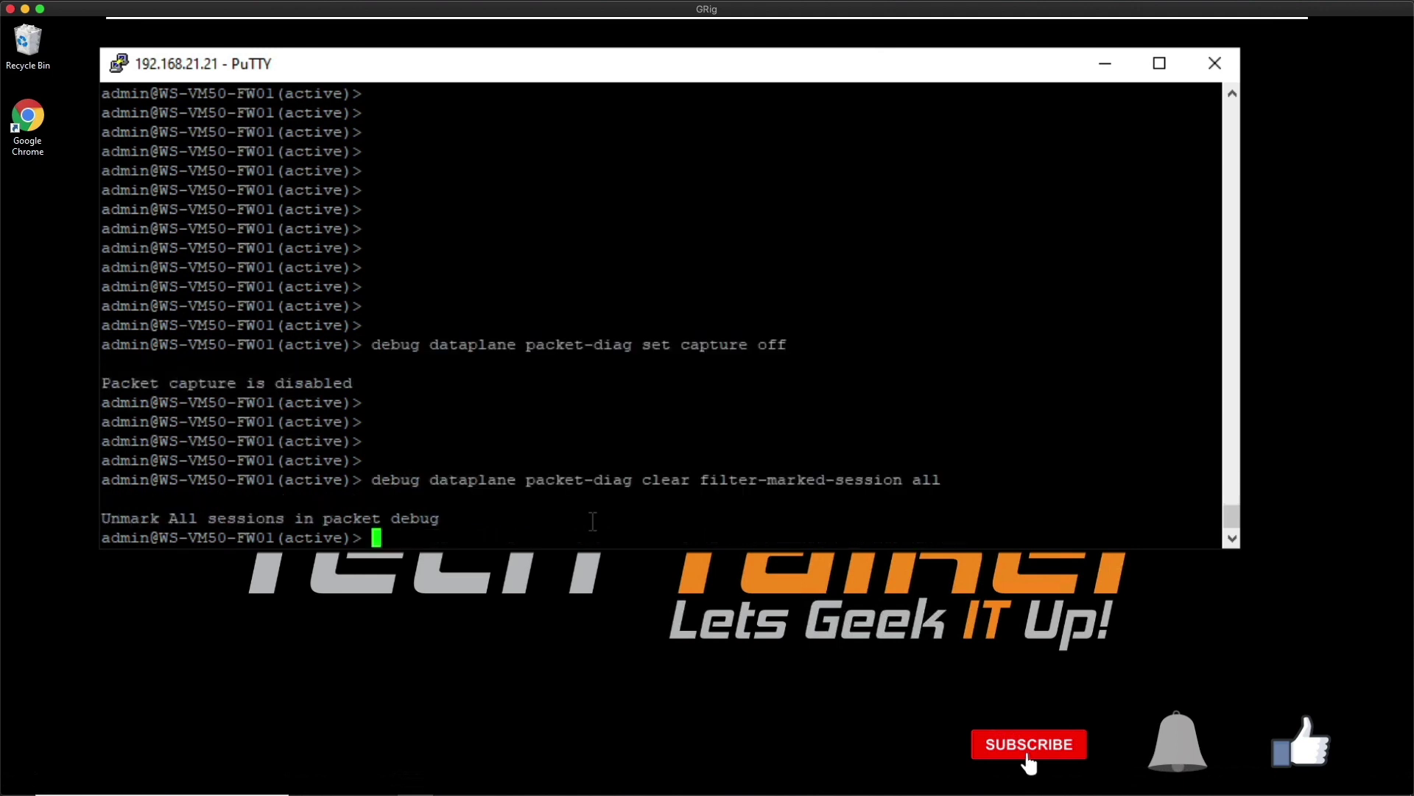
key("Return")
key("Return")
key("Return")
key("Return")
key("Return")
key("Return")
key("Return")
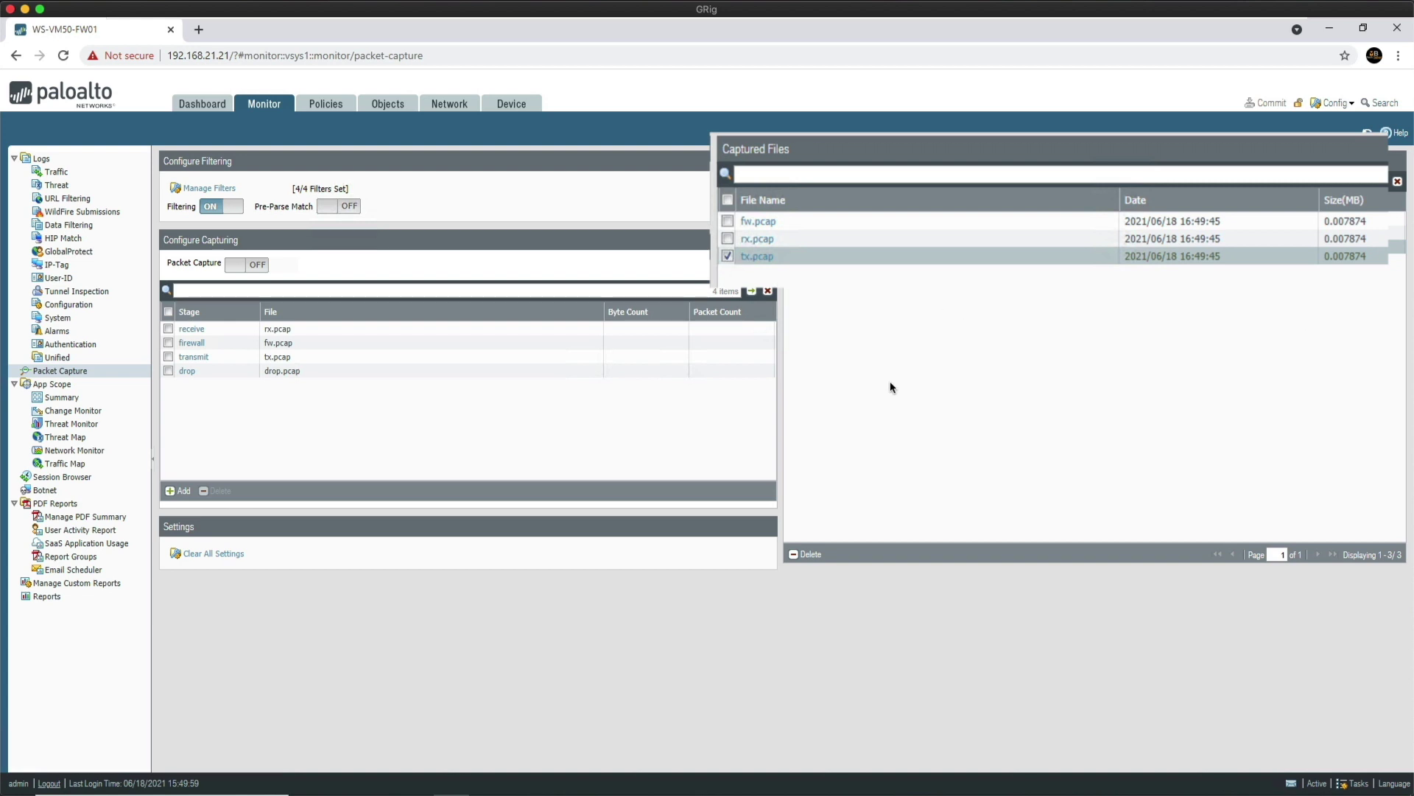
Step: Download the tx.pcap capture file and minimize the Chrome window
left_click(757, 256)
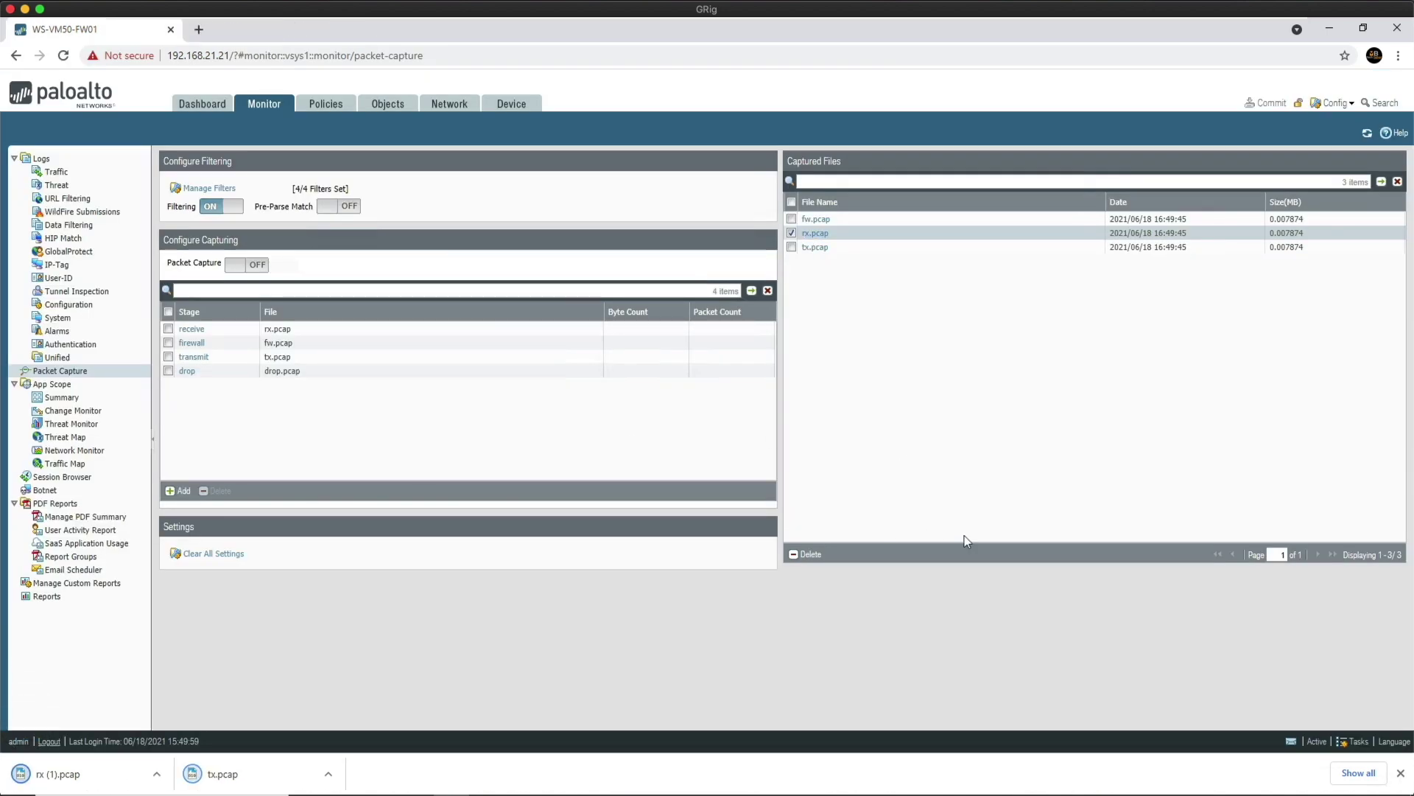
left_click(1330, 31)
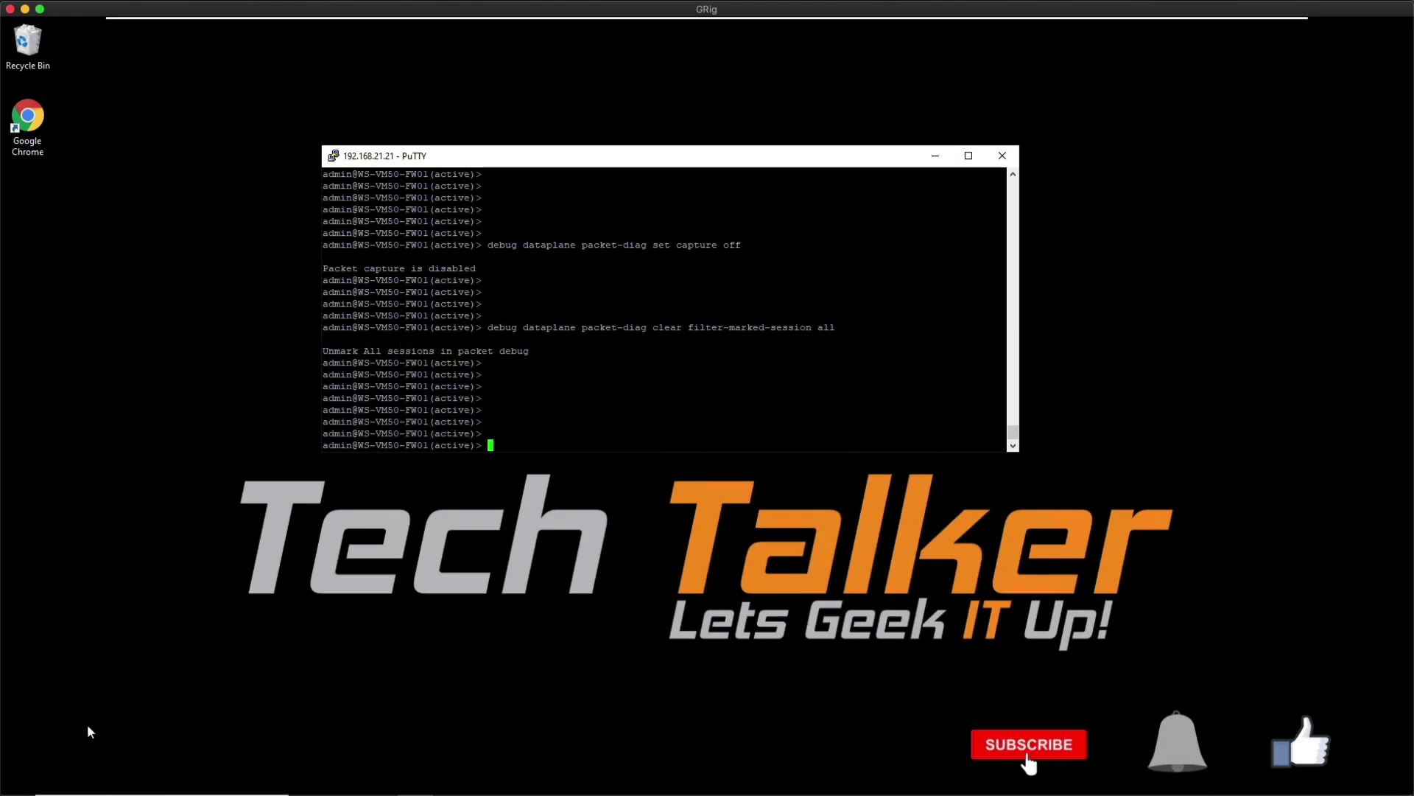
Step: Launch Wireshark maximized and open tx.pcap from the Downloads folder
left_click(32, 792)
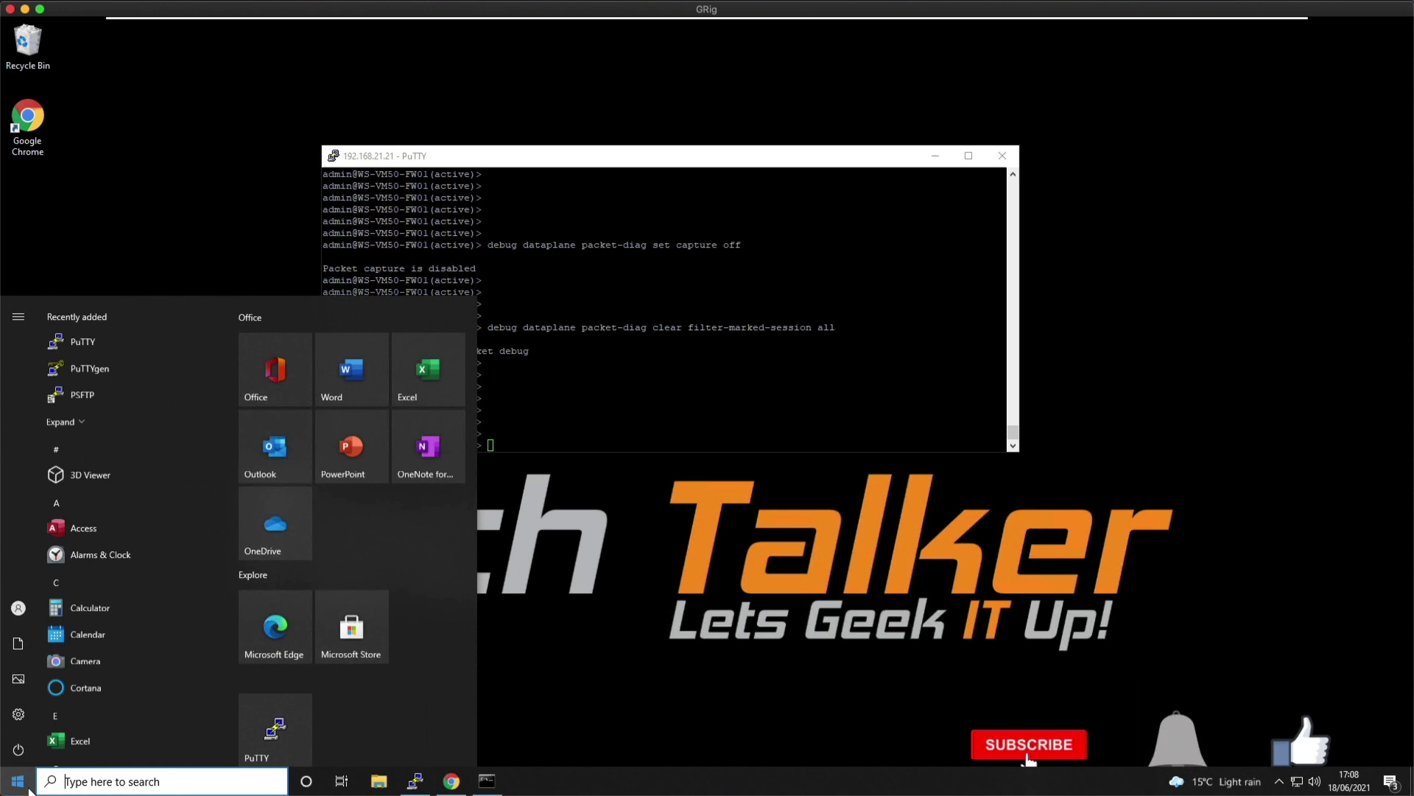
type("wir")
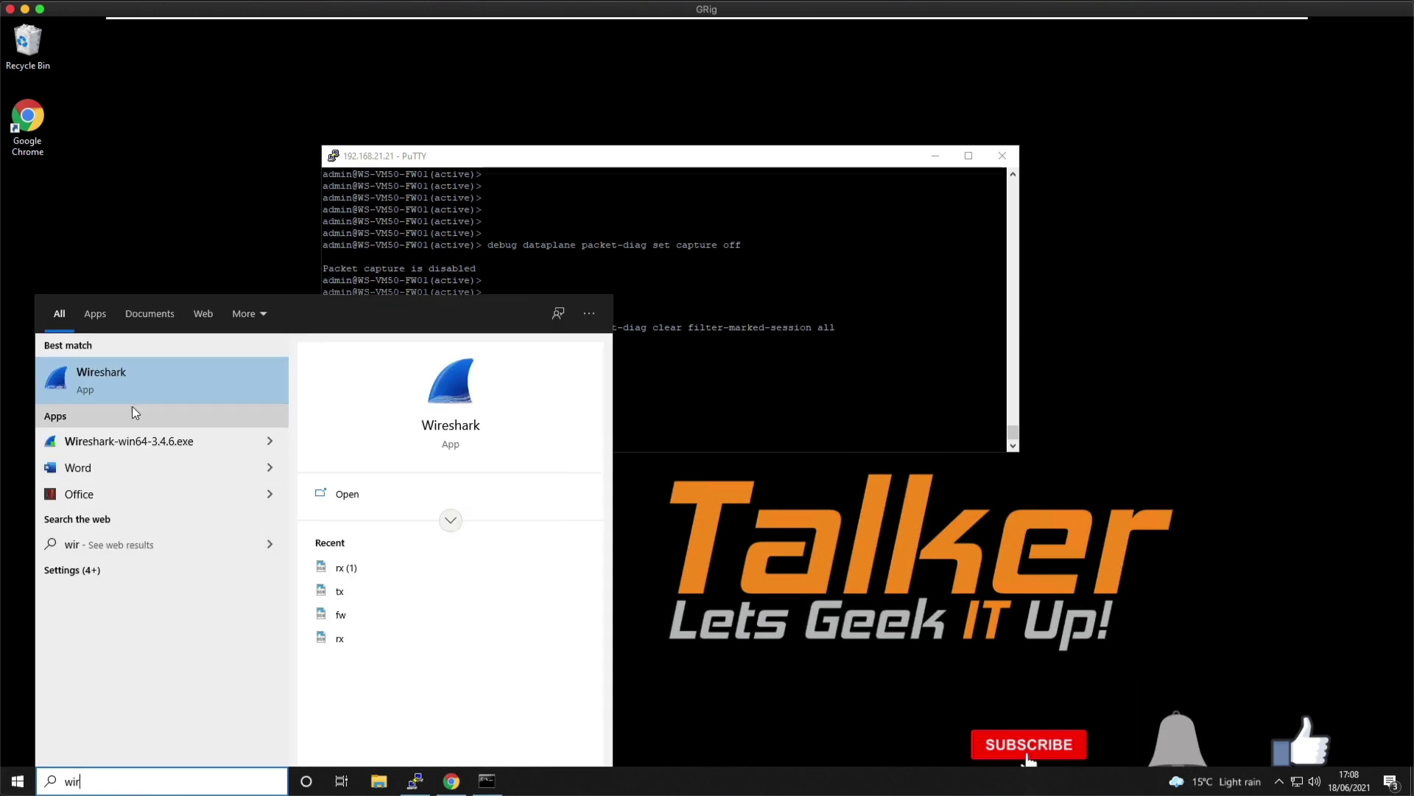
left_click(136, 395)
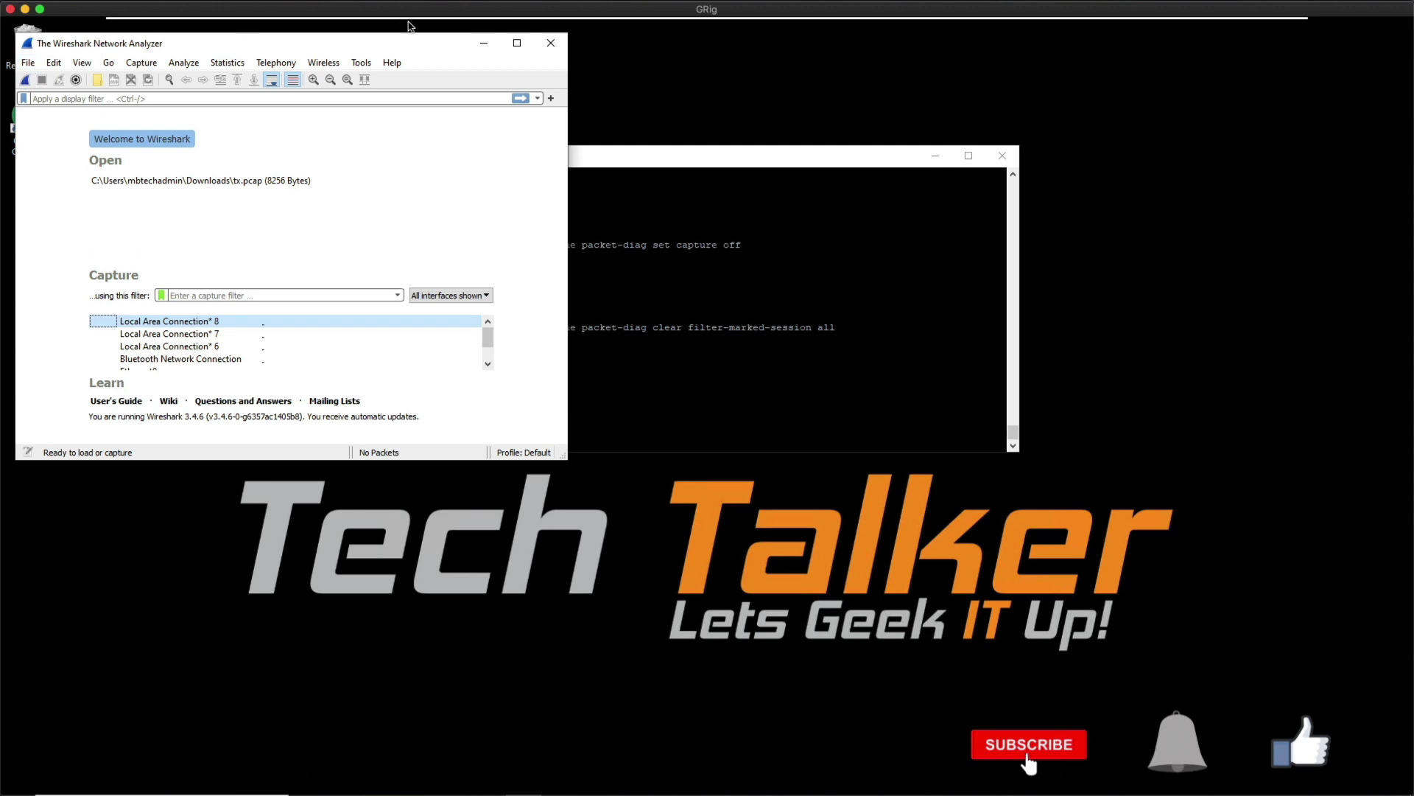
left_click(514, 45)
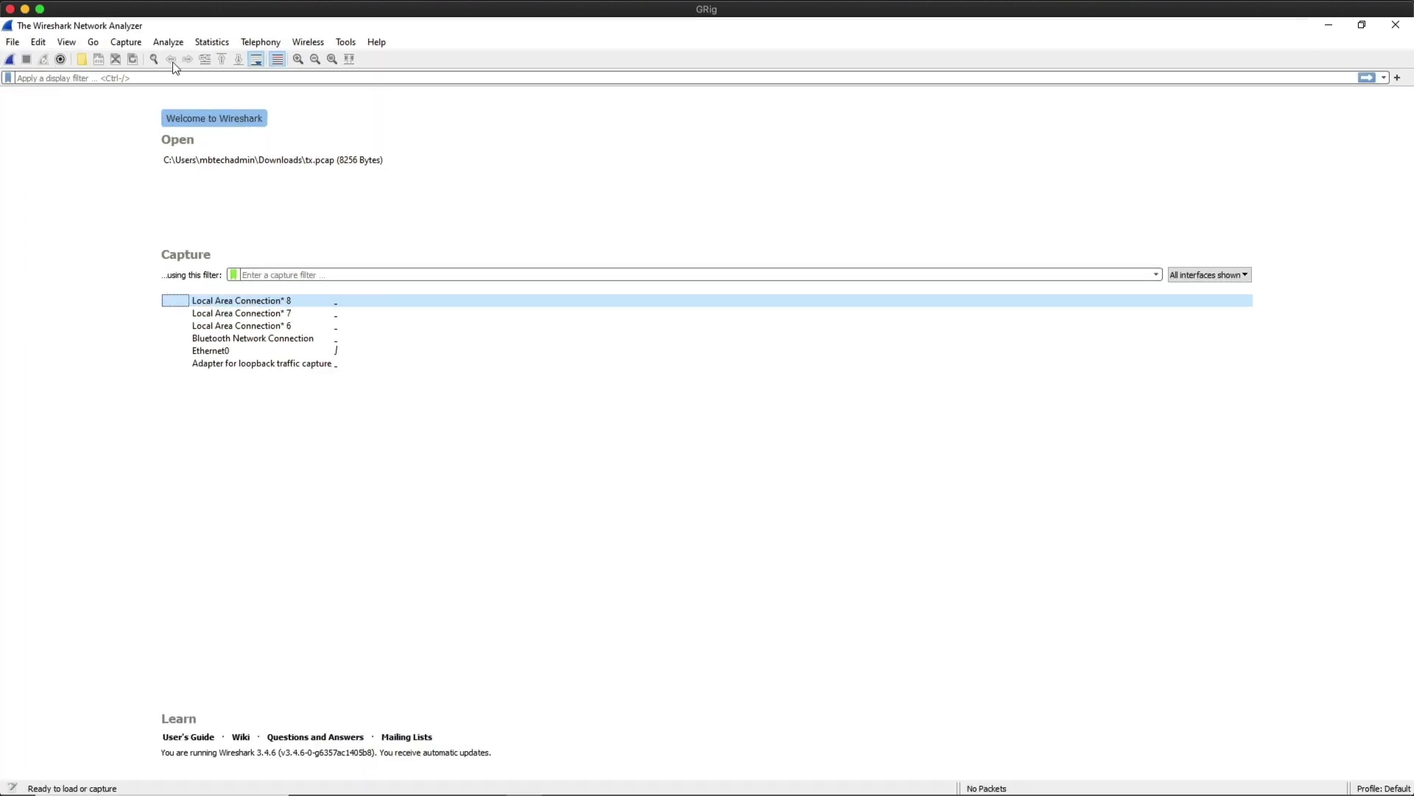
left_click(12, 42)
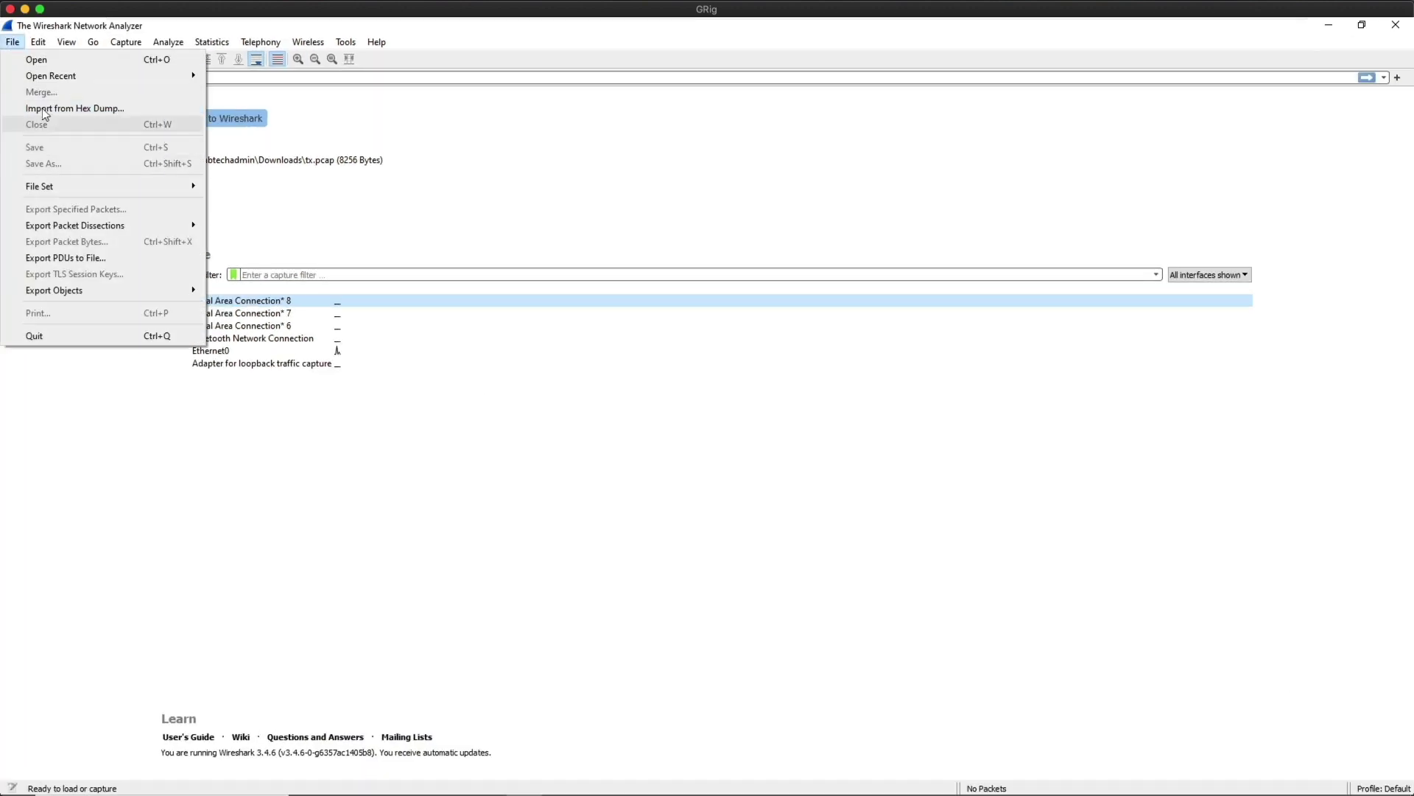
left_click(46, 64)
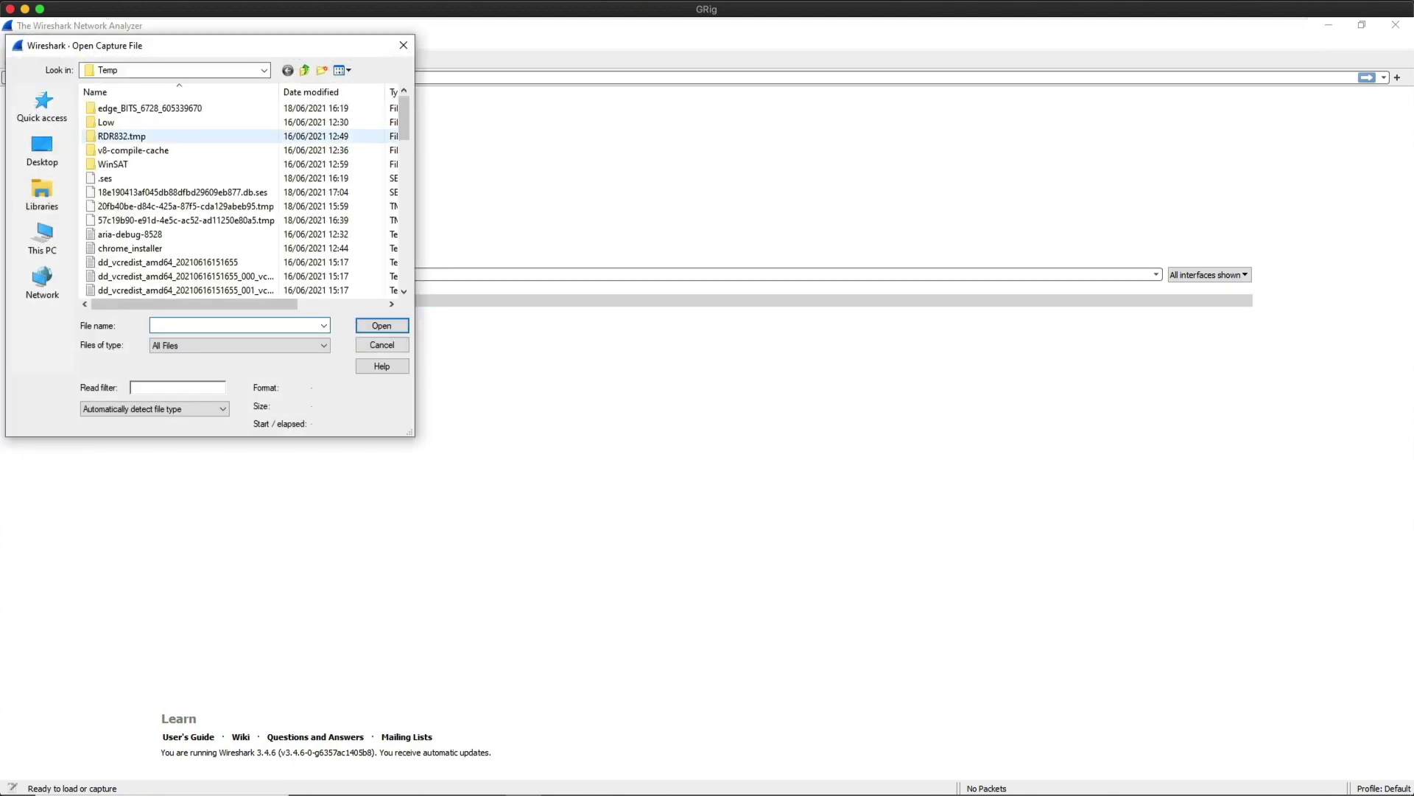
left_click(42, 237)
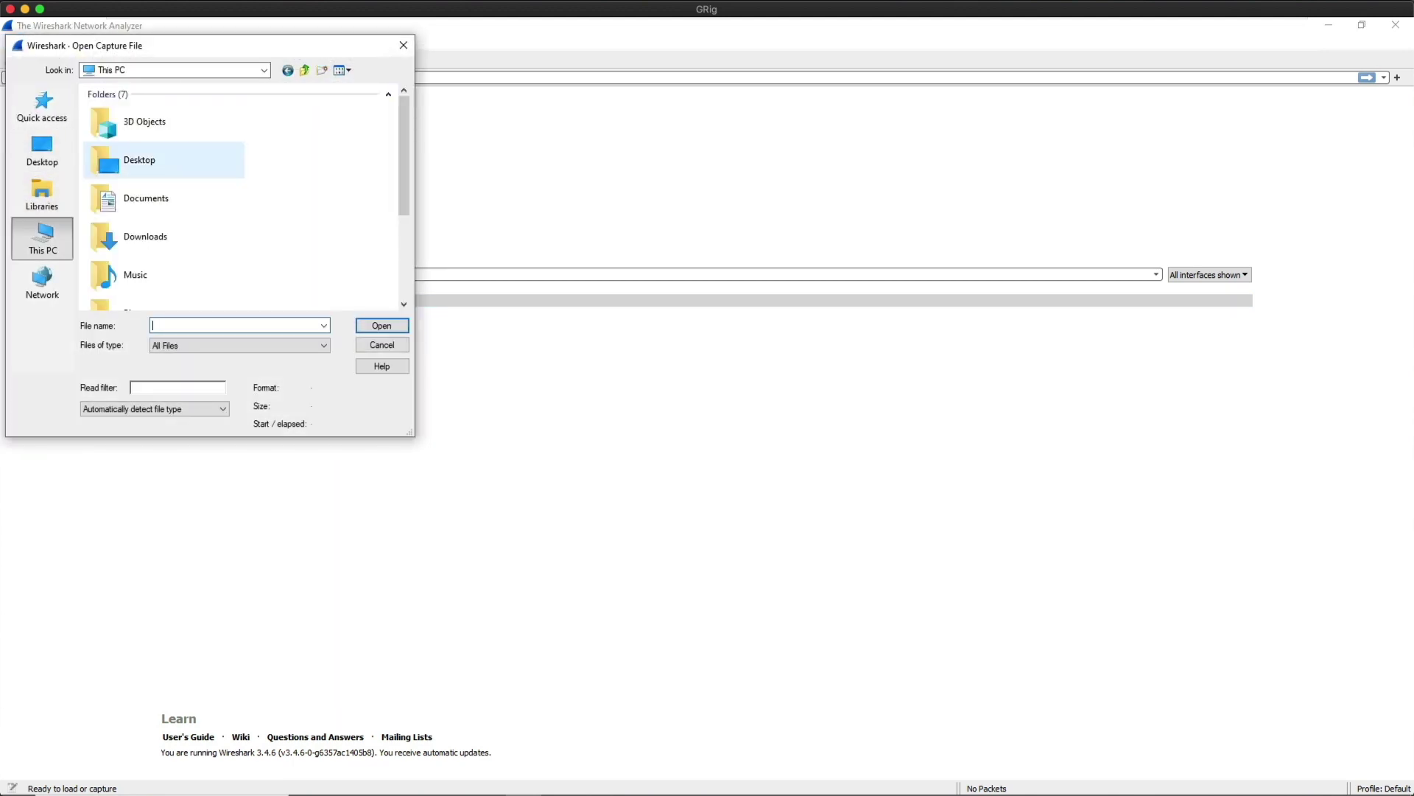
left_click(145, 236)
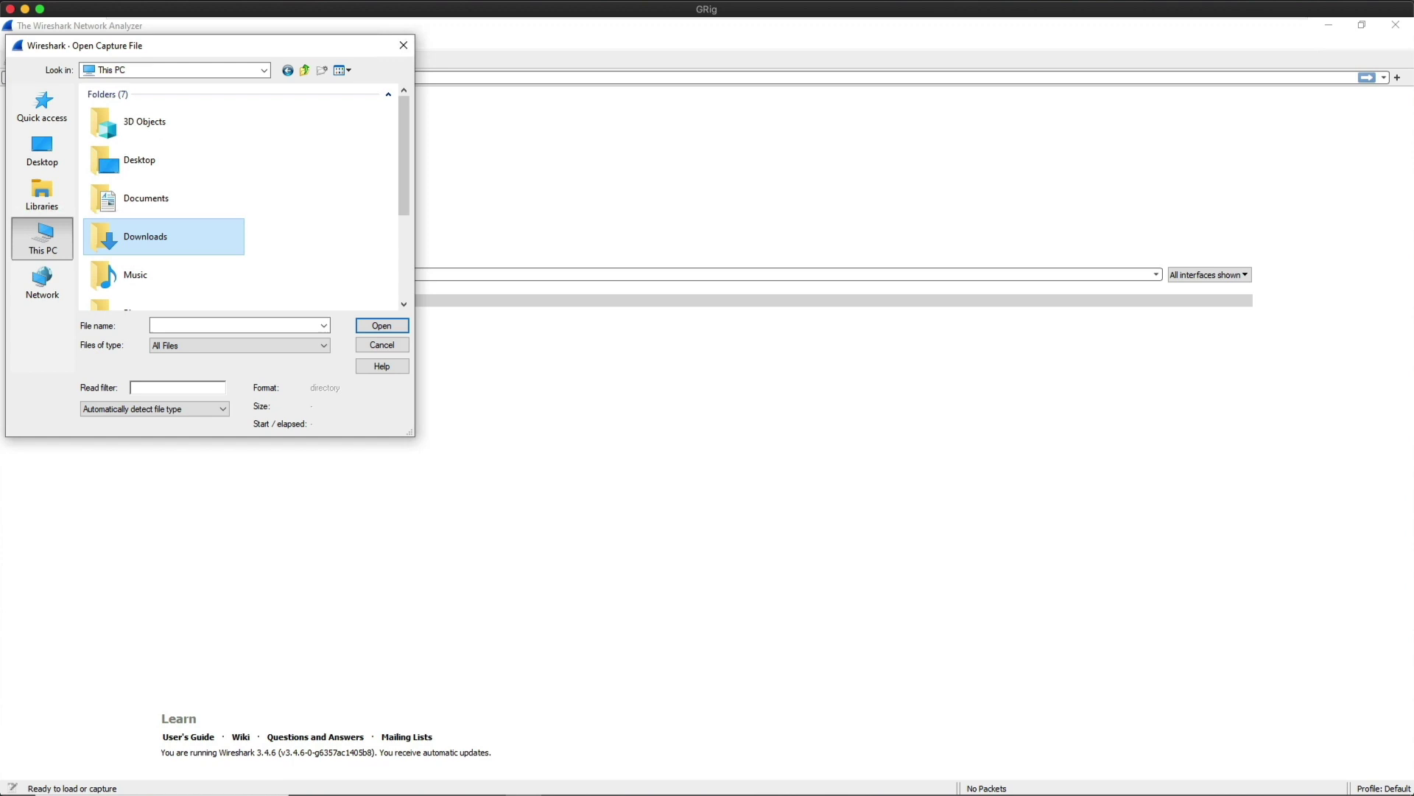
double_click(214, 242)
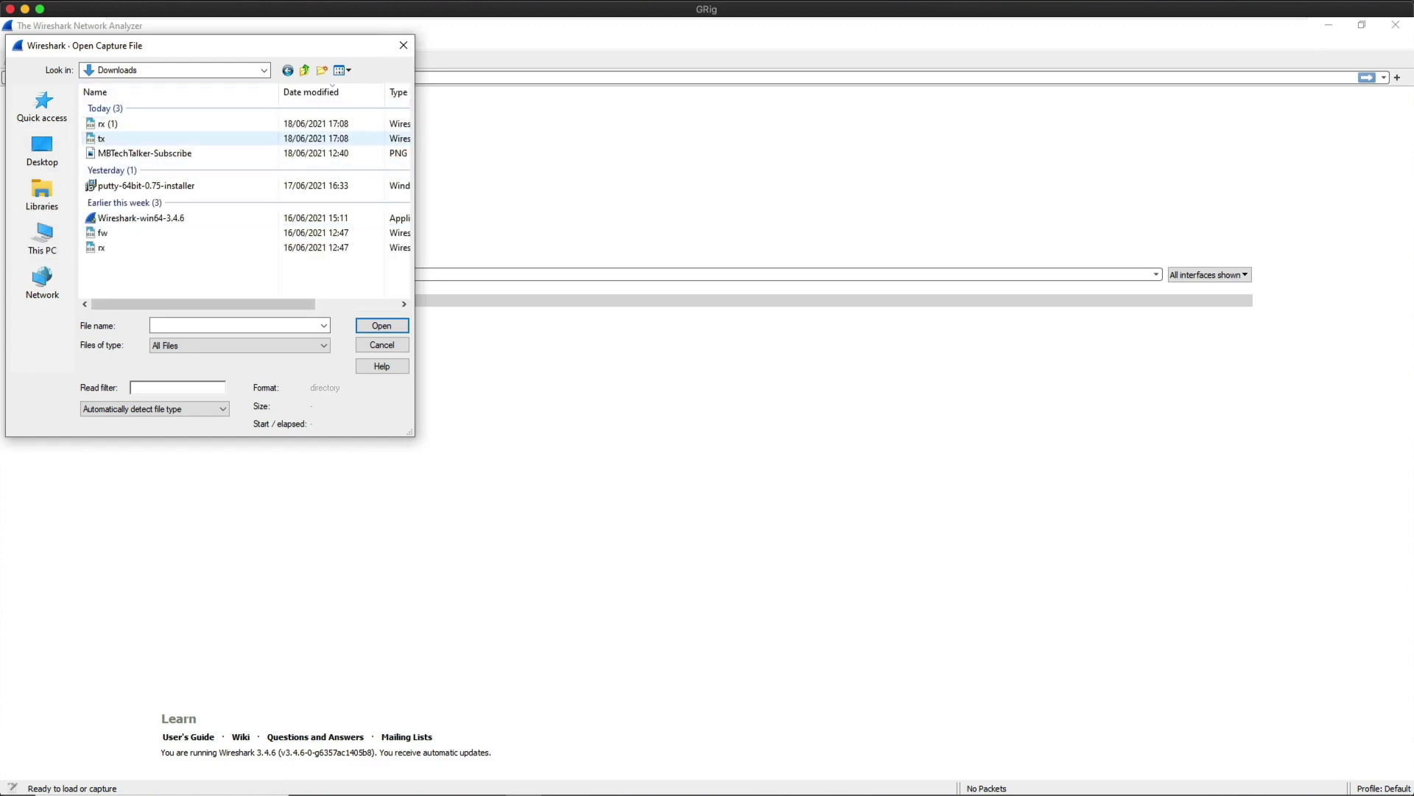
left_click(118, 138)
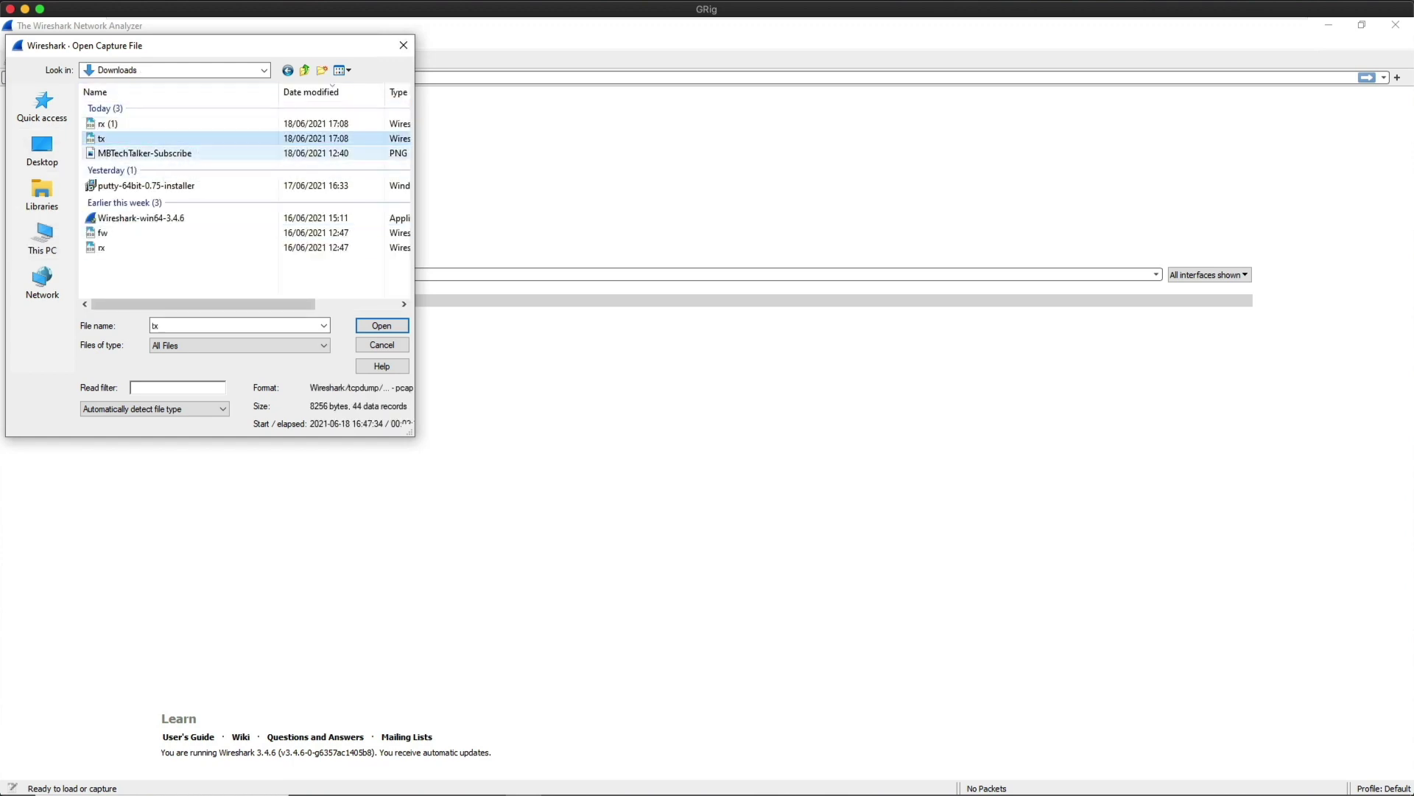
left_click(368, 325)
Step: Merge the rx (1) capture into tx.pcap chronologically, giving 88 packets
left_click(13, 42)
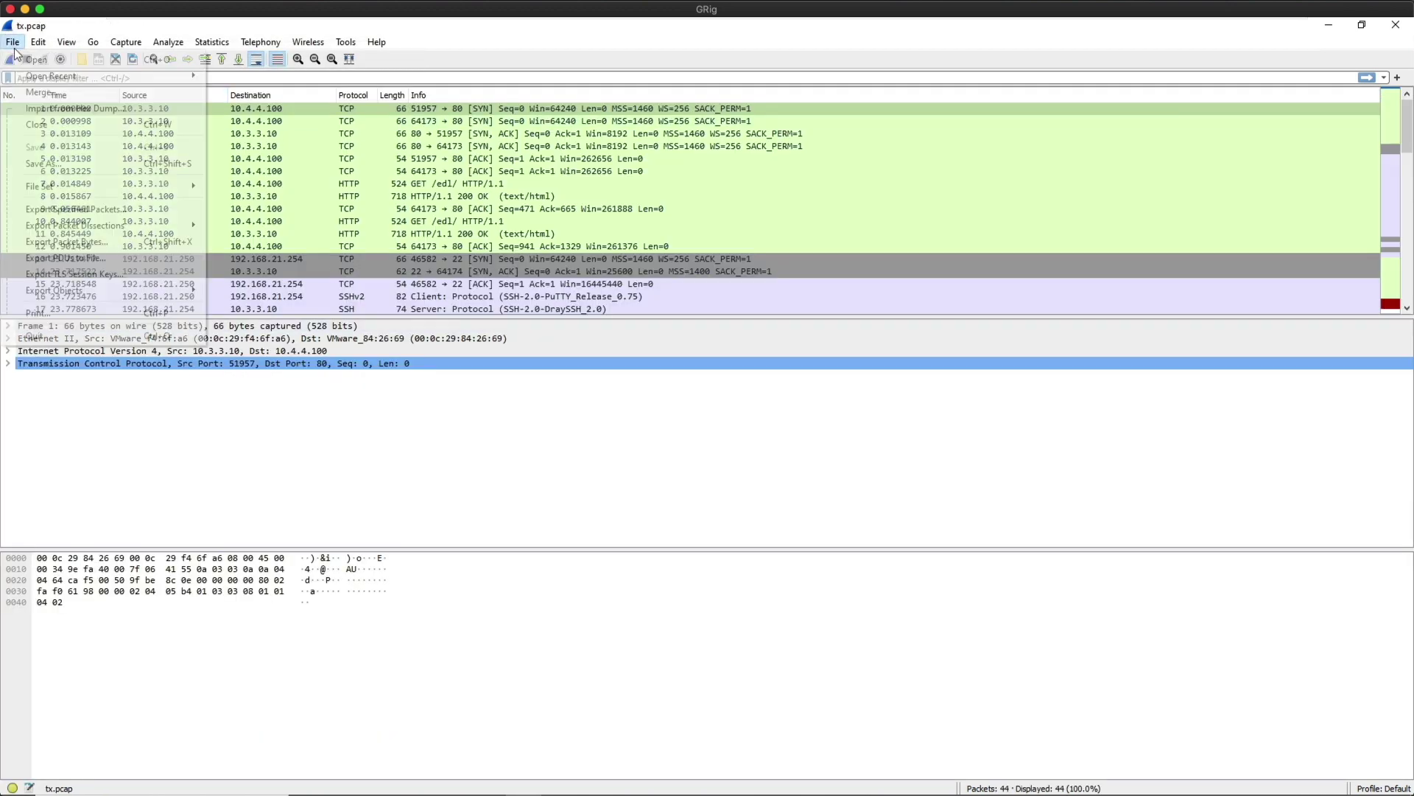
left_click(52, 92)
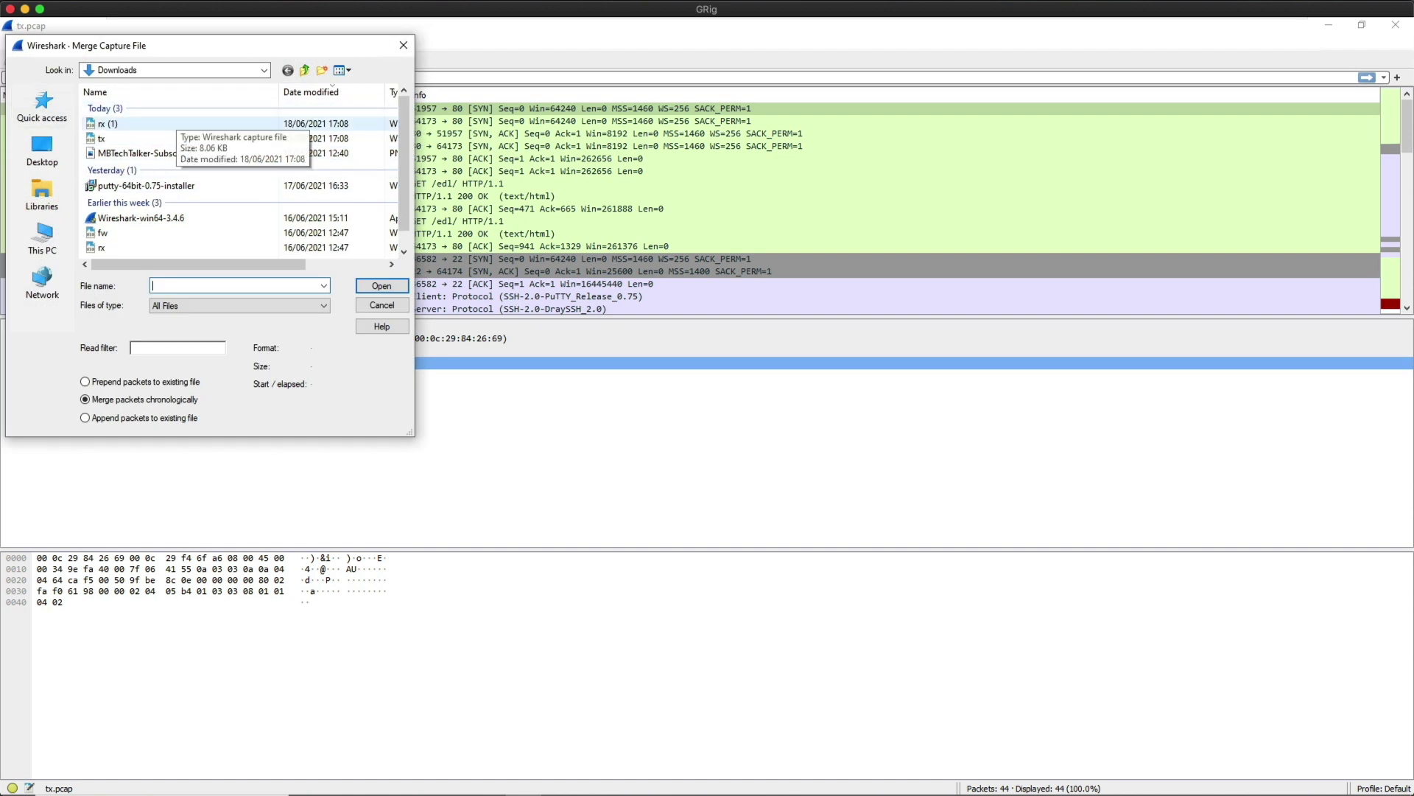
left_click(108, 123)
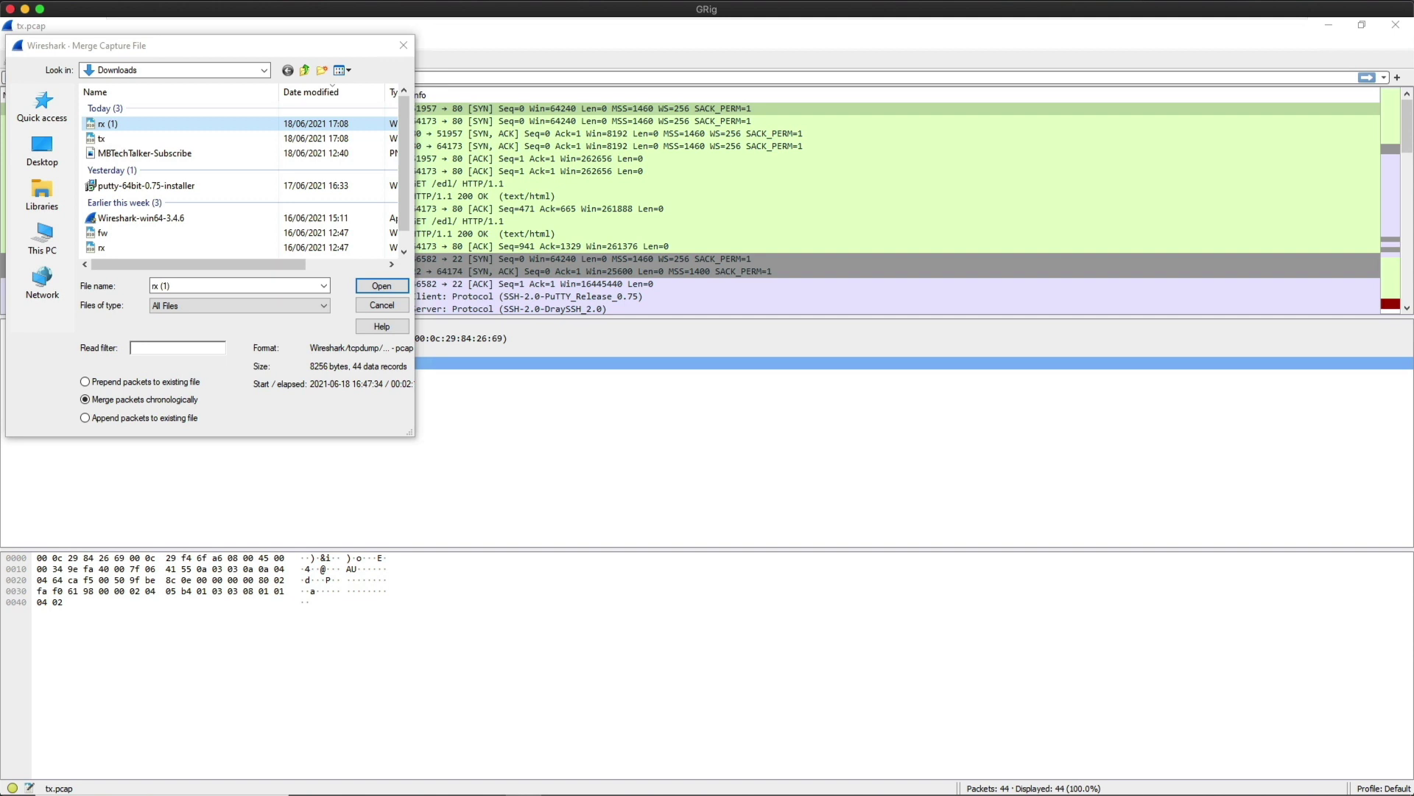
left_click(390, 291)
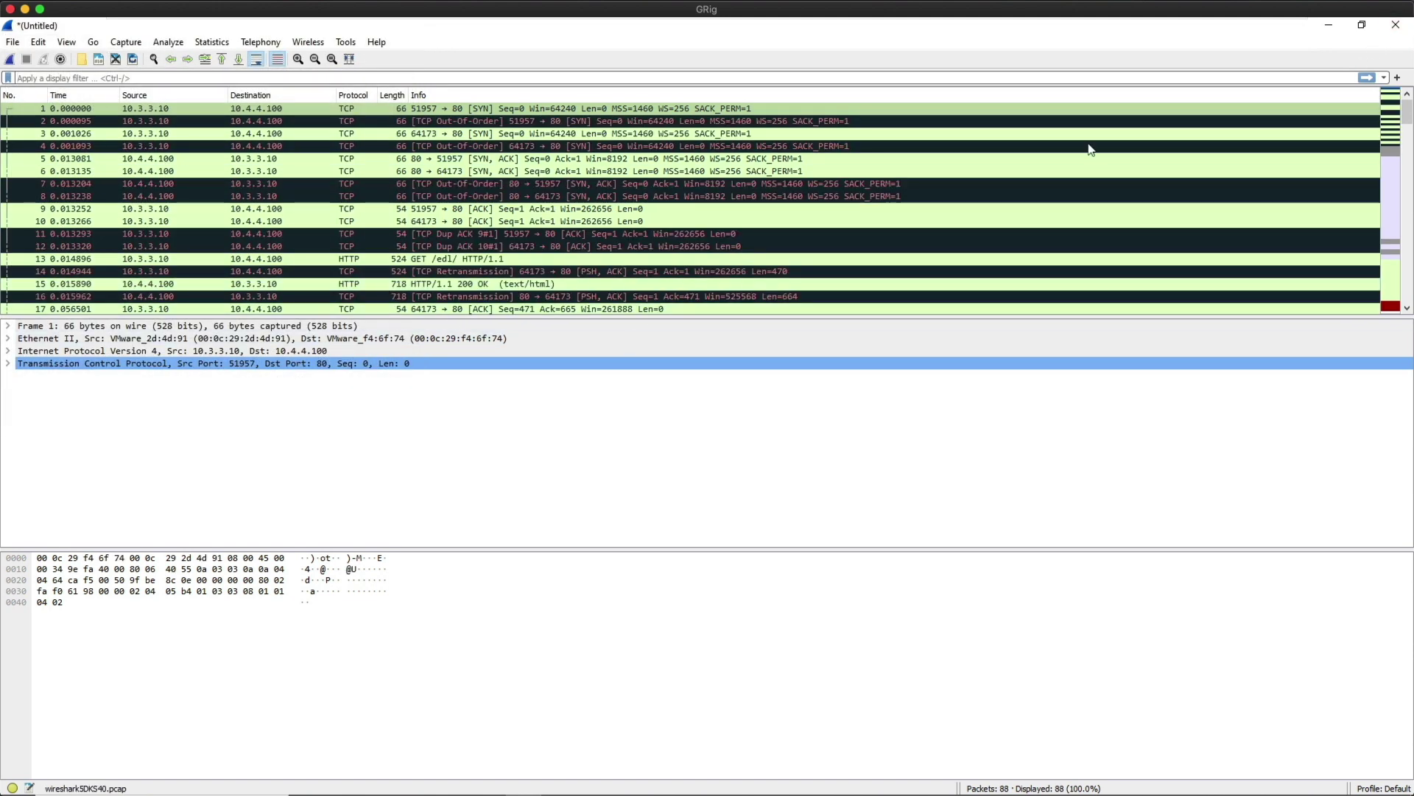